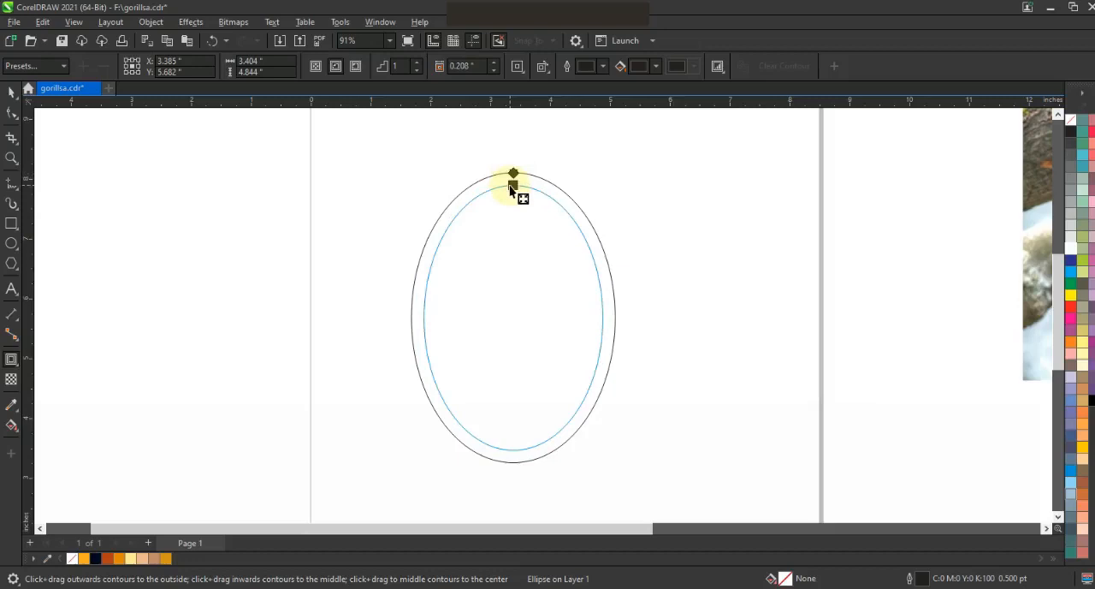
Break the contour apart from the ellipse and combine the two concentric ellipses into one ring.
left_click(12, 93)
left_click(187, 23)
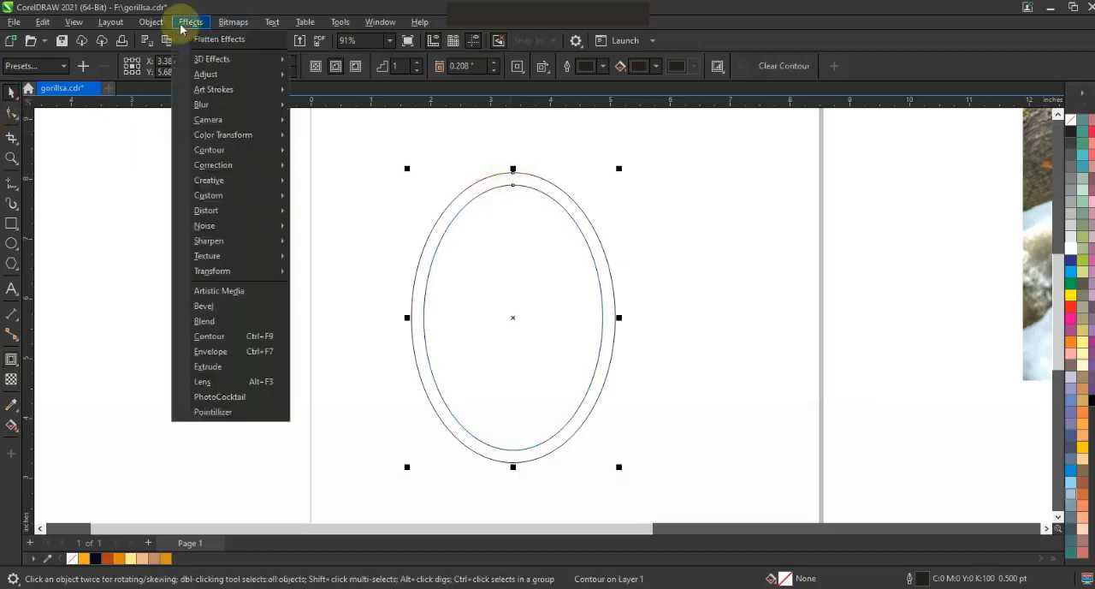
left_click(158, 21)
left_click(186, 341)
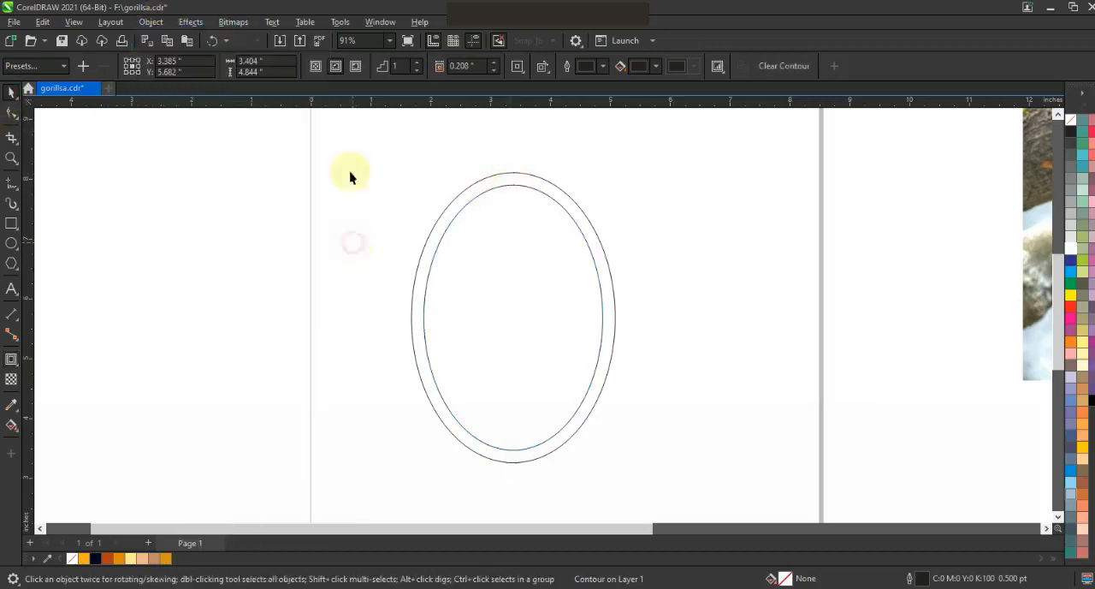
left_click_drag(641, 483, 642, 484)
left_click(375, 68)
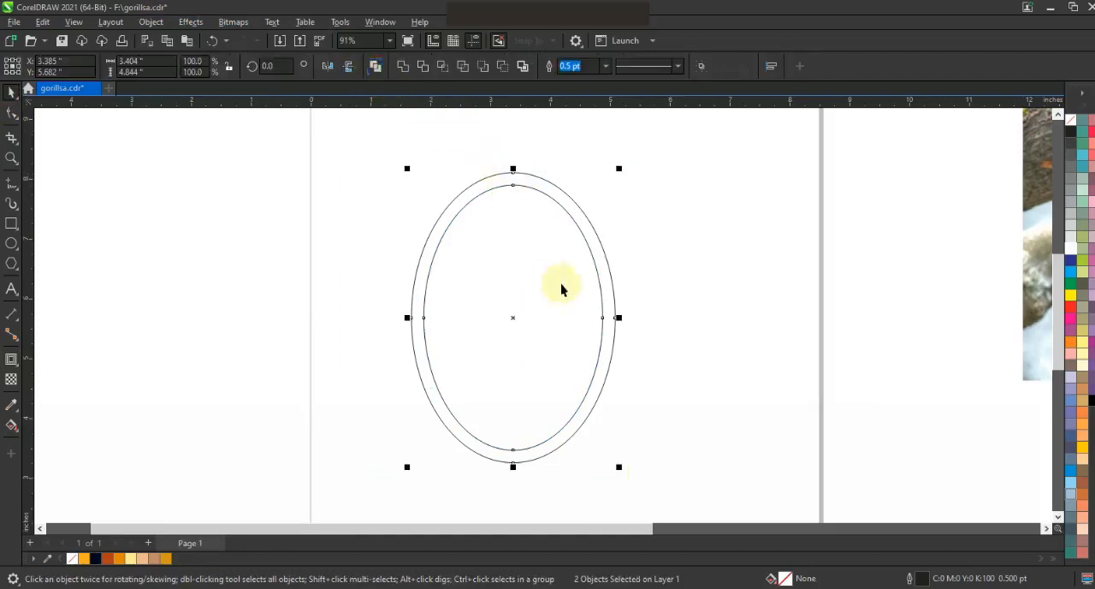
Place a duplicate of the elliptical ring slightly to the right of the original, vertically aligned with it.
left_click_drag(512, 319, 578, 334)
left_click(491, 189, "shift")
key("e")
left_click(770, 271)
left_click_drag(660, 349, 625, 340)
left_click(639, 306)
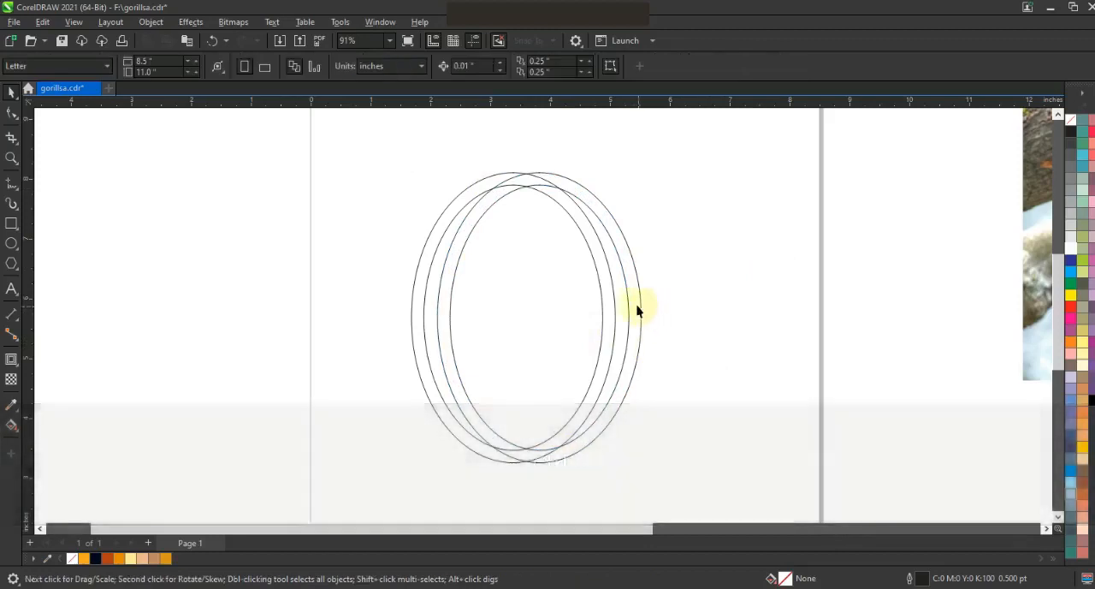
Combine the two overlapping elliptical rings into a single curve.
left_click_drag(715, 317, 859, 310)
left_click_drag(413, 453, 396, 475)
left_click(393, 67)
Place a third ring centred lower over the combined rings and widen it to about 4.98 inches.
left_click_drag(680, 310, 480, 405)
left_click(517, 186, "shift")
key("c")
left_click(513, 210)
left_click_drag(522, 211, 521, 291)
left_click_drag(631, 407, 703, 409)
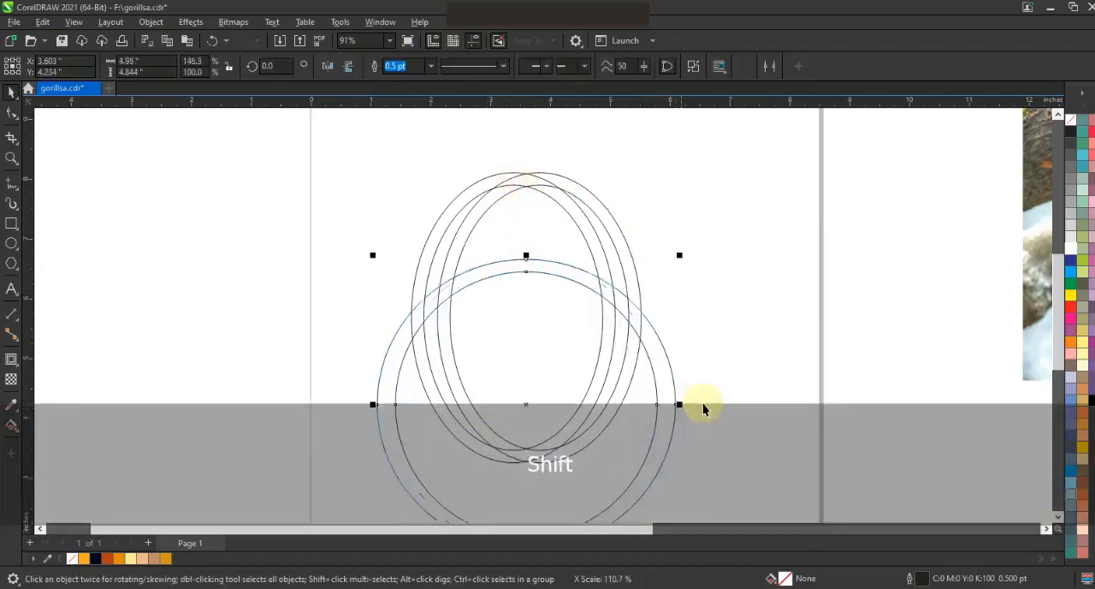
left_click(715, 411)
Fill the ring bands that form the shield's two sides and arched top with light blue using Smart Fill.
left_click(16, 431)
left_click(53, 441)
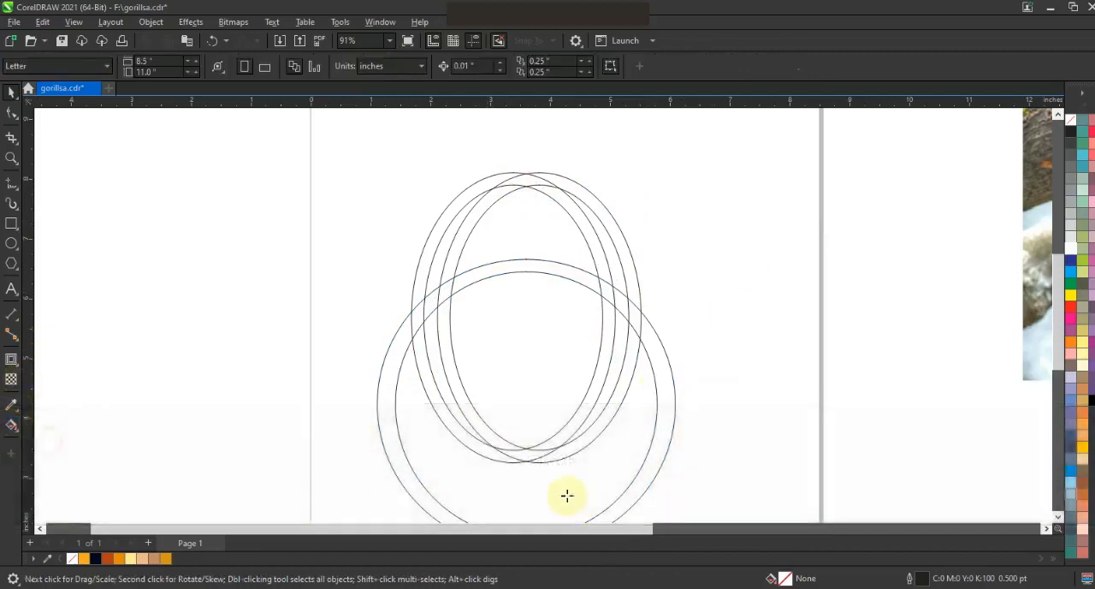
left_click(494, 440)
left_click(469, 278)
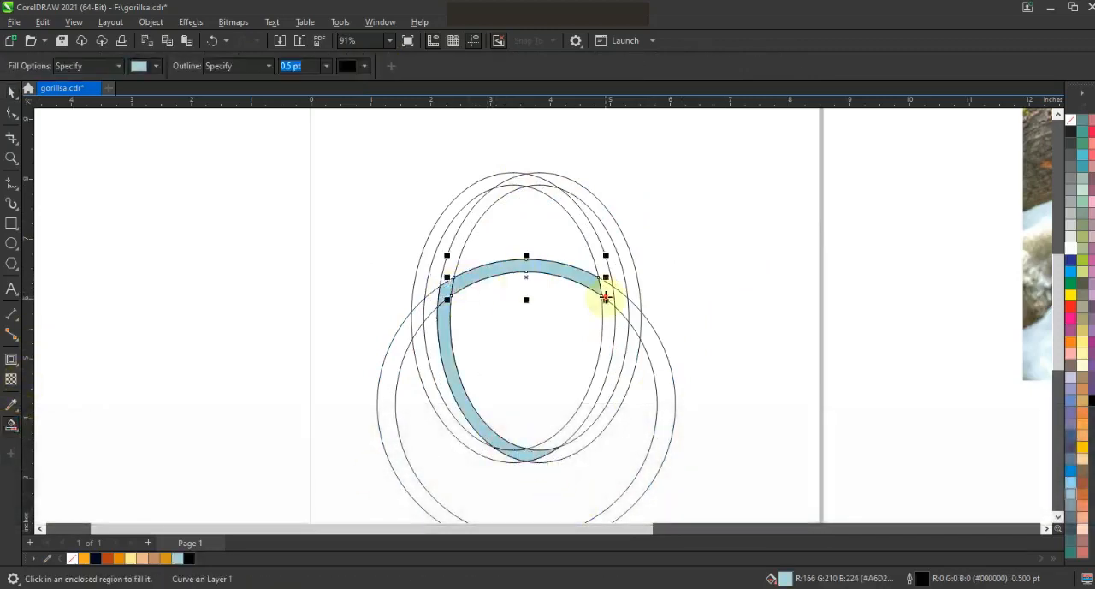
left_click(604, 299)
left_click(565, 441)
Delete the combined elliptical rings and the wide lower ring, keeping only the blue shield frame.
left_click(9, 95)
left_click(604, 245)
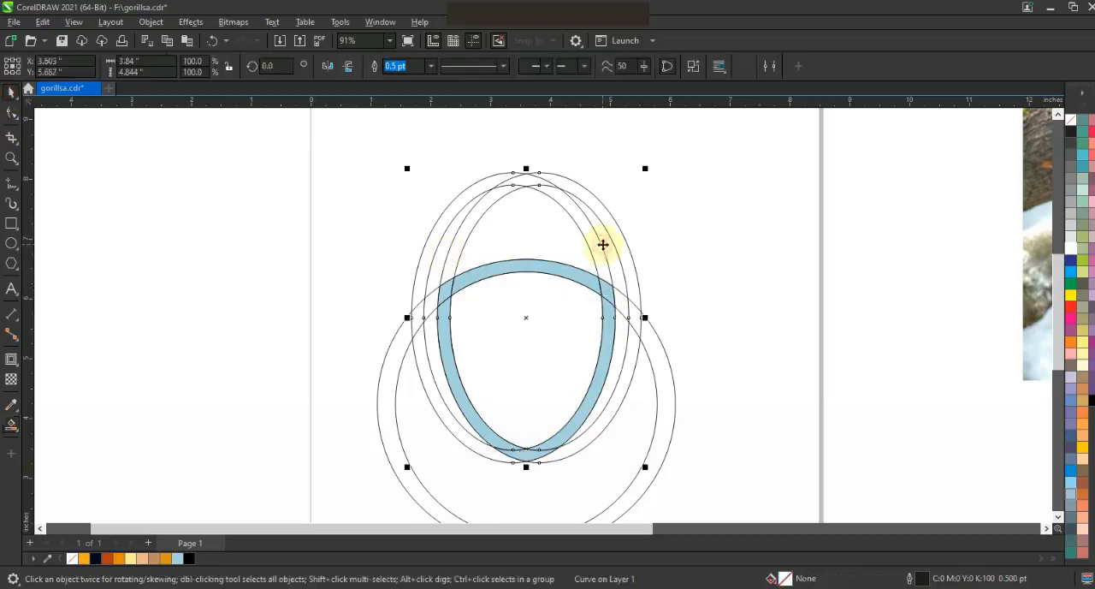
key("Delete")
left_click(644, 340)
key("Delete")
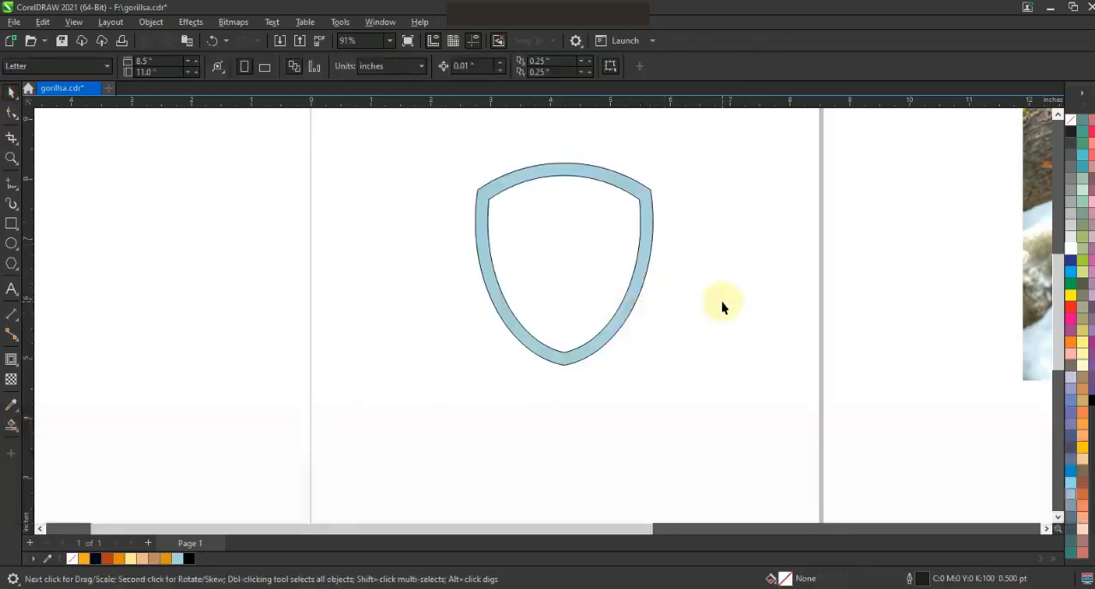
Move the gorilla photo behind the shield frame, scale it to about 4.6 inches wide and centre it horizontally.
left_click(1059, 115)
left_click(1059, 114)
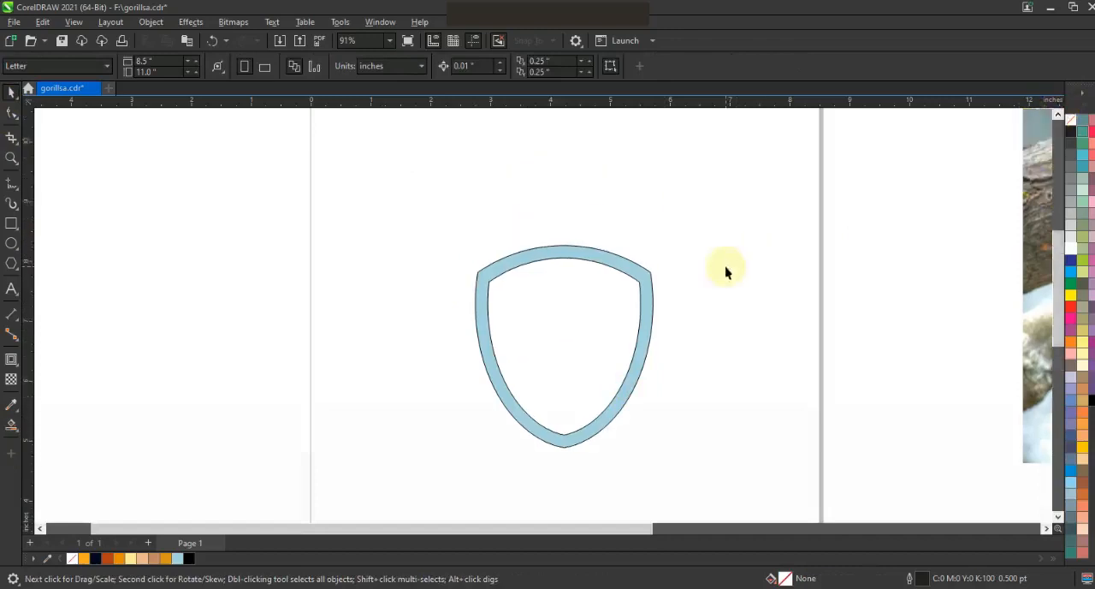
left_click(689, 214)
left_click_drag(1041, 353, 410, 395)
left_click_drag(387, 147, 566, 248)
left_click_drag(742, 342, 616, 368)
left_click(639, 264, "shift")
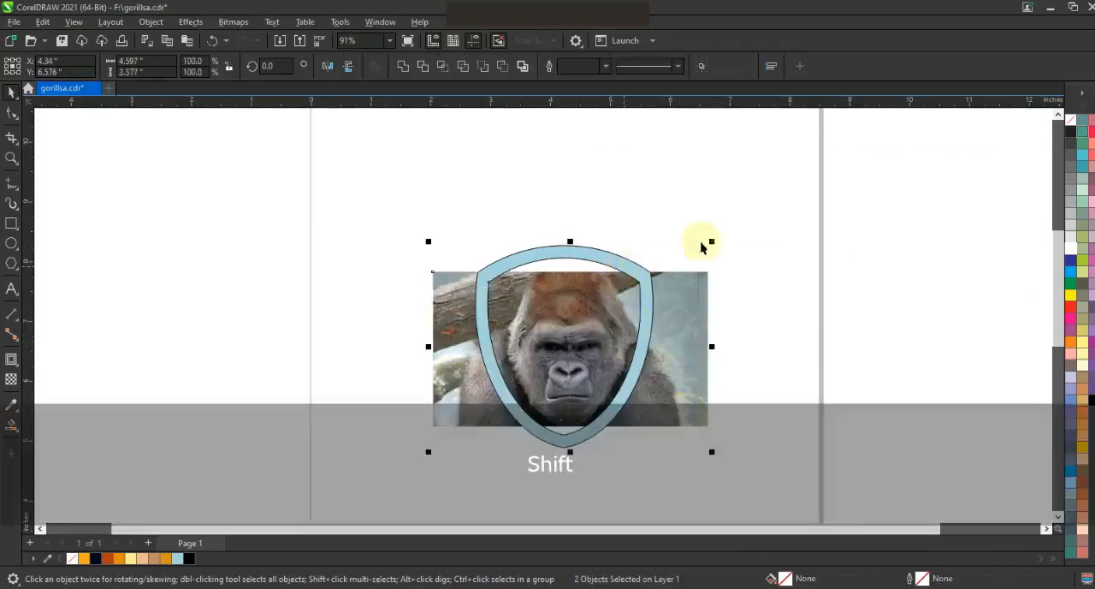
key("c")
Shrink the gorilla photo to about 4.27 inches wide and centre it horizontally with the shield again.
left_click(695, 298)
left_click_drag(707, 432, 676, 391)
left_click(601, 252, "shift")
key("c")
key("shift+F2")
key("Escape")
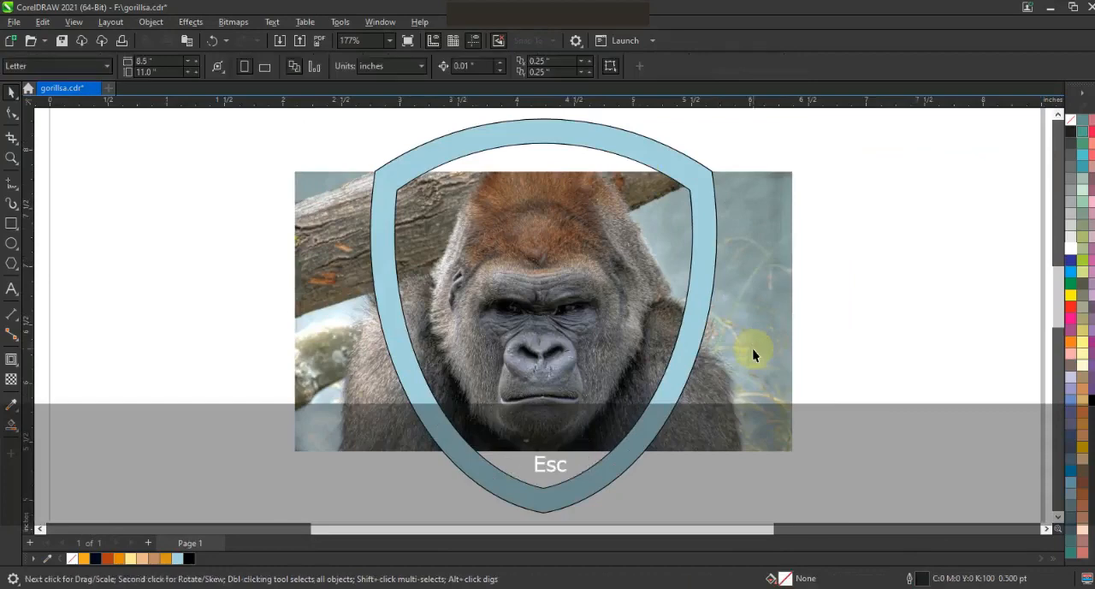
Scale the gorilla photo down to about 4.22 inches wide and nudge it slightly right so the face fits the shield.
left_click(741, 374)
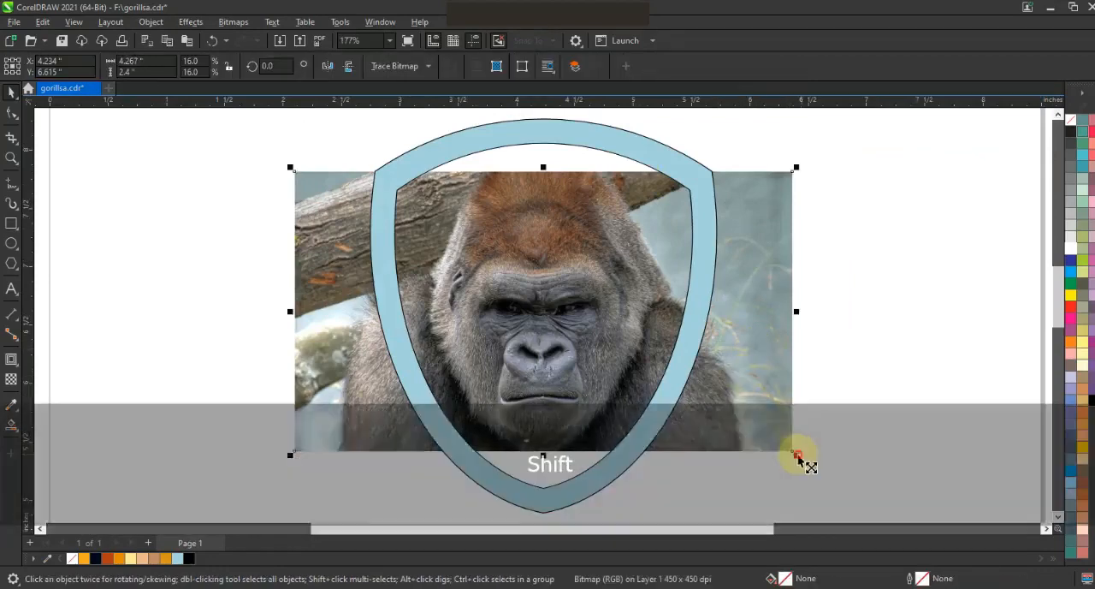
left_click_drag(793, 453, 789, 449)
key("Right")
key("Right")
key("Right")
left_click(799, 431)
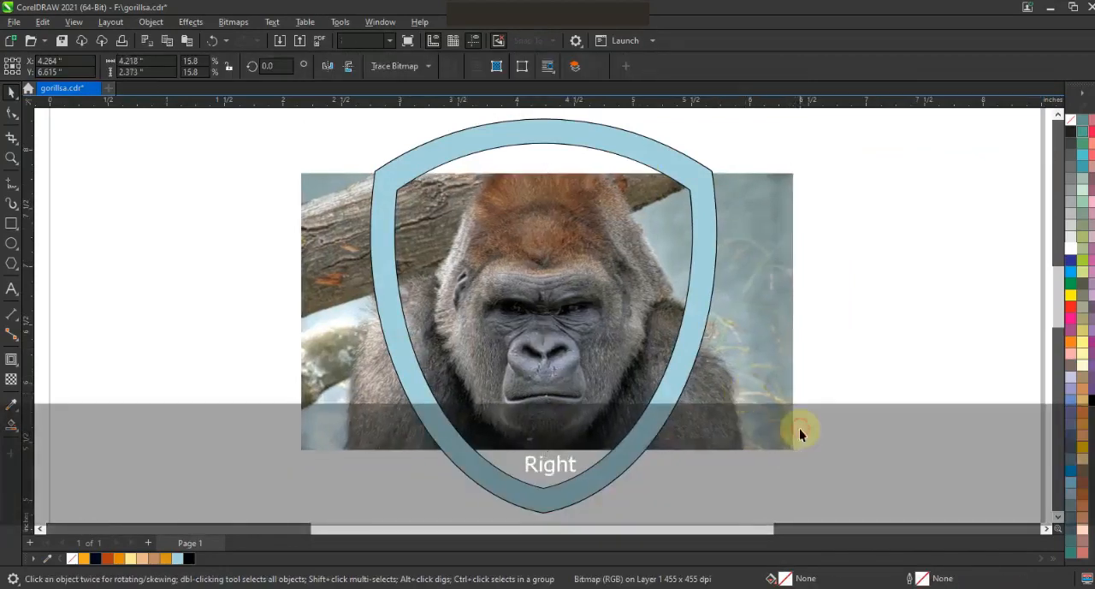
Apply a transparency of 28 to the gorilla photo to prepare it for tracing.
left_click(11, 159)
left_click(11, 94)
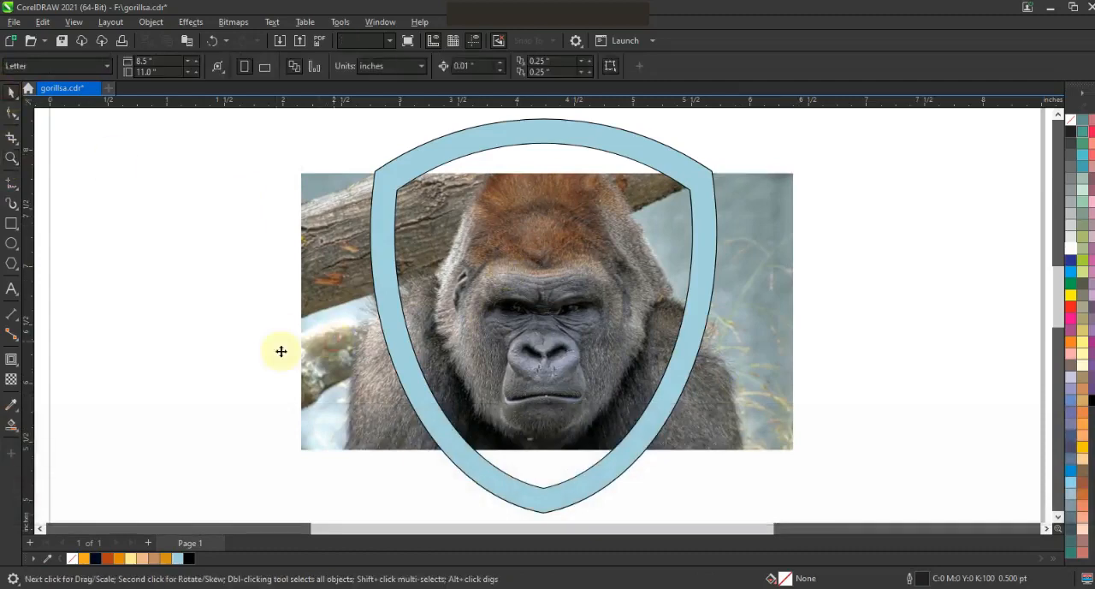
left_click(312, 353)
left_click(11, 379)
left_click(525, 466)
left_click(12, 159)
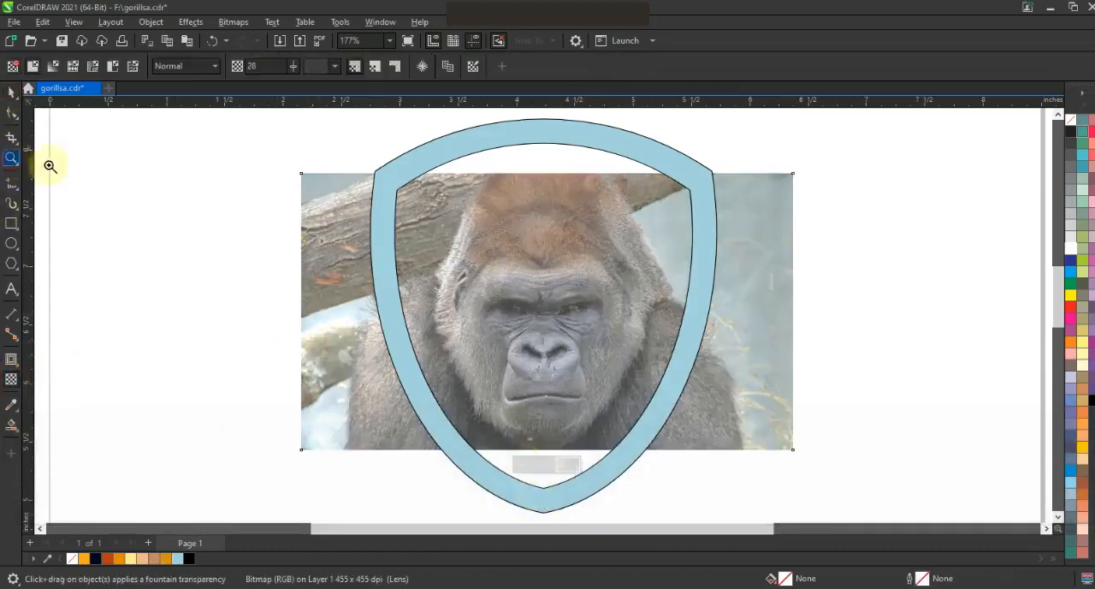
left_click_drag(813, 493, 814, 493)
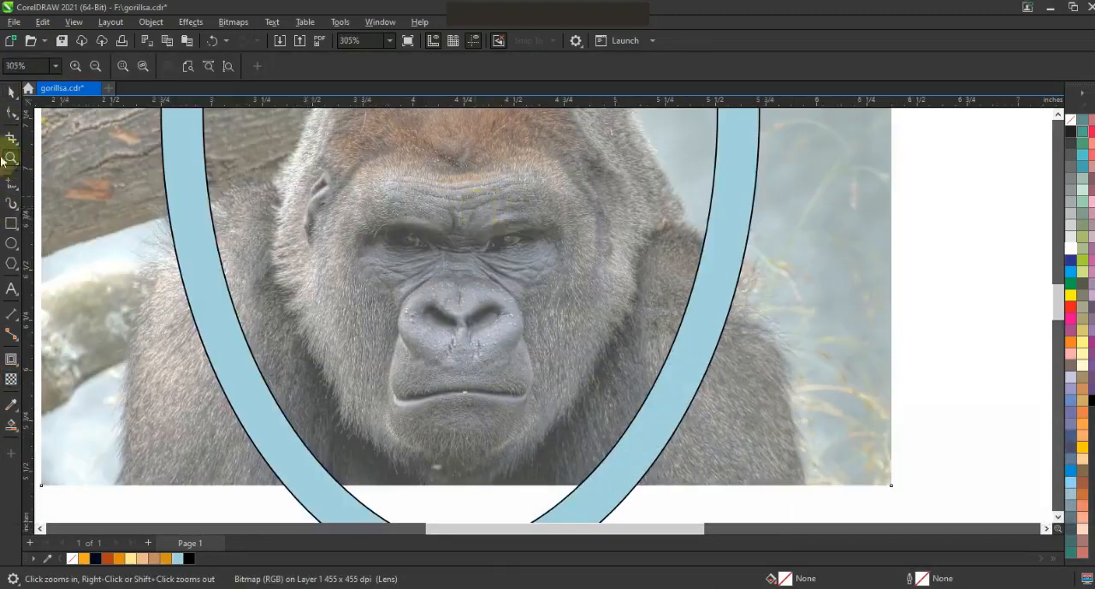
Start a straight-segment face outline from mid-forehead over the gorilla's left-hand brow and set its width to 1.5 pt.
left_click(10, 183)
left_click(431, 65)
left_click(409, 138)
left_click(458, 178)
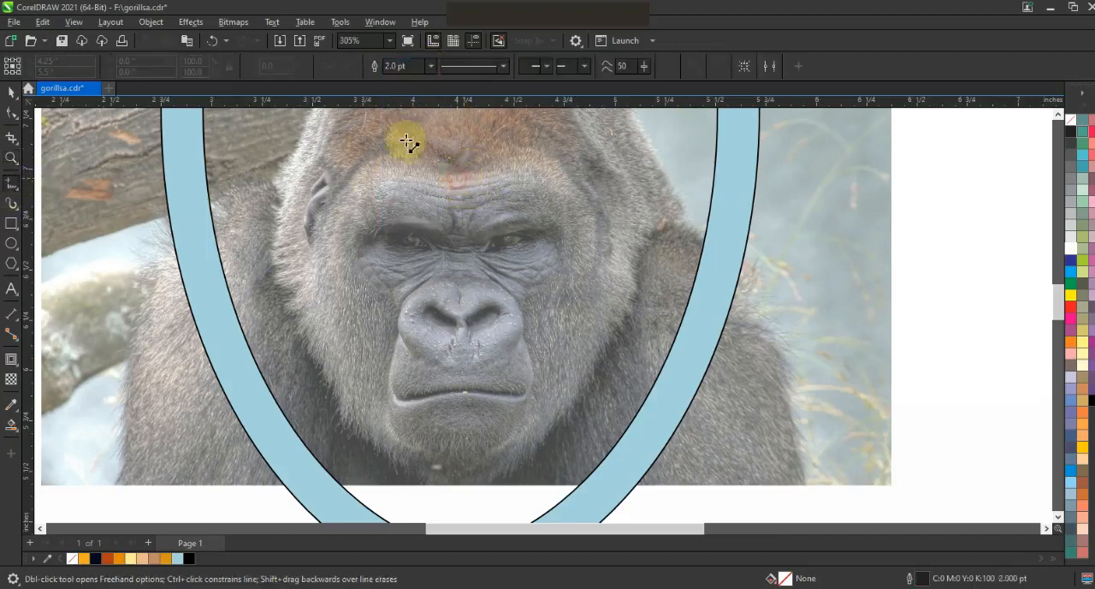
left_click(361, 150)
left_click(430, 65)
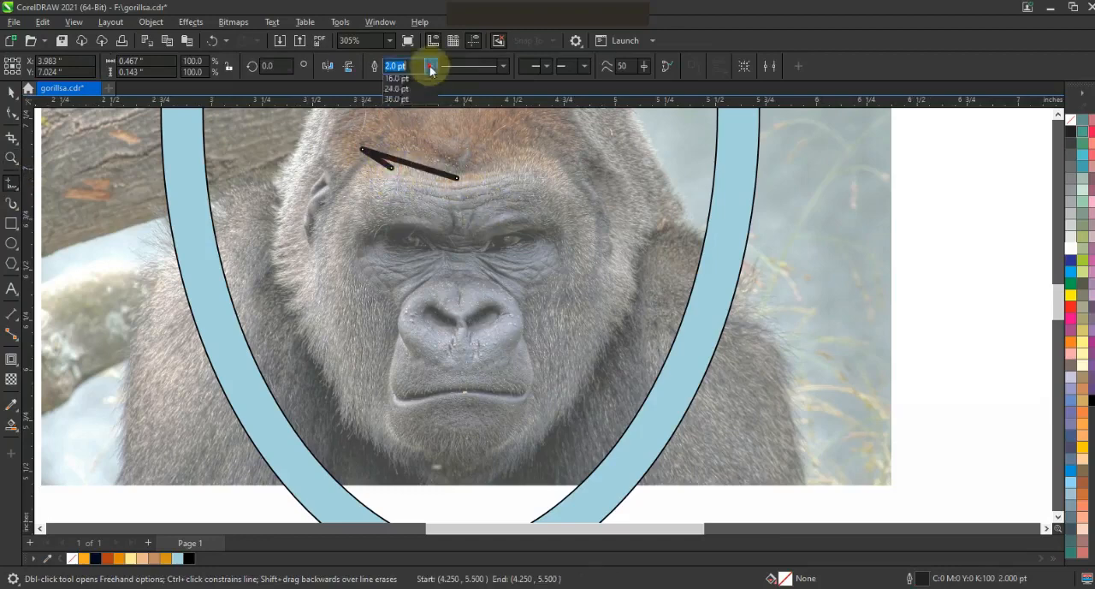
left_click(409, 127)
key("space")
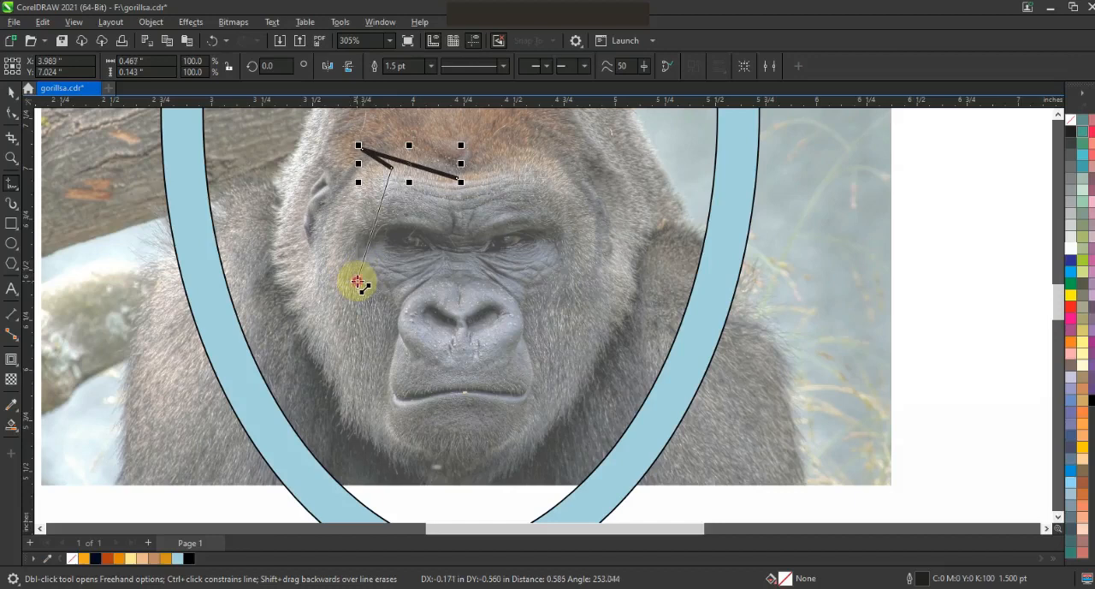
Continue the outline in straight segments down beside the eye, in to the nose bridge, around the nostril and to mid-mouth.
left_click(356, 280)
left_click(349, 251)
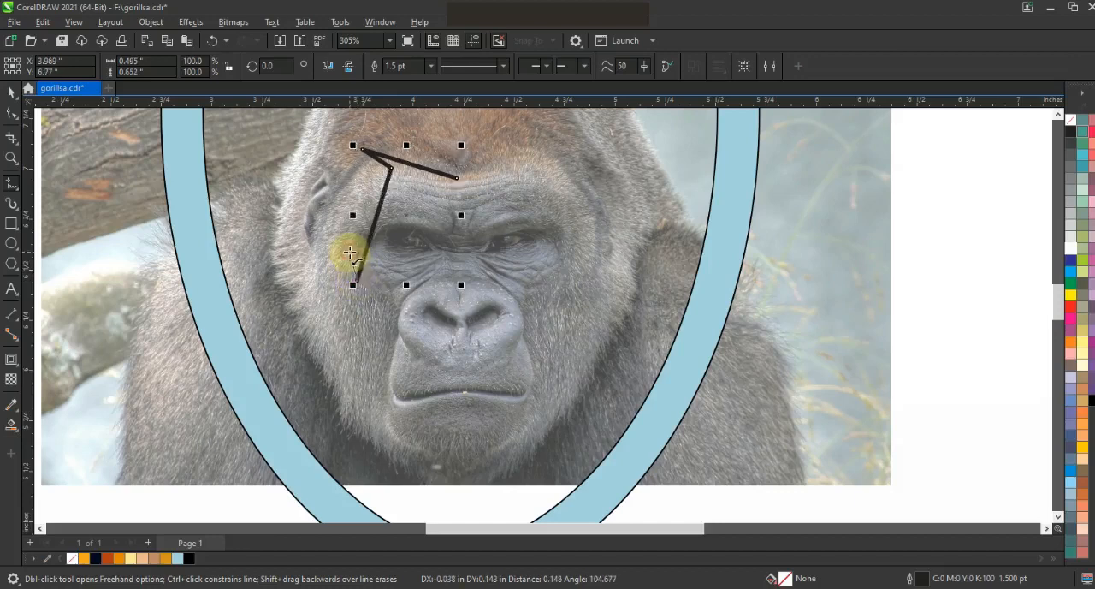
left_click(448, 265)
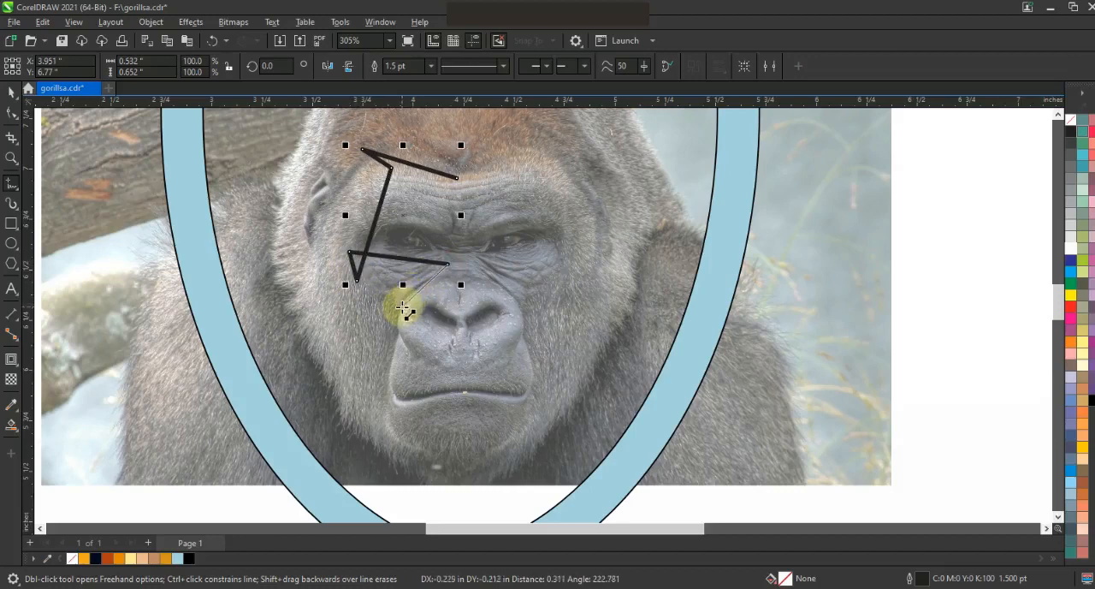
left_click(406, 308)
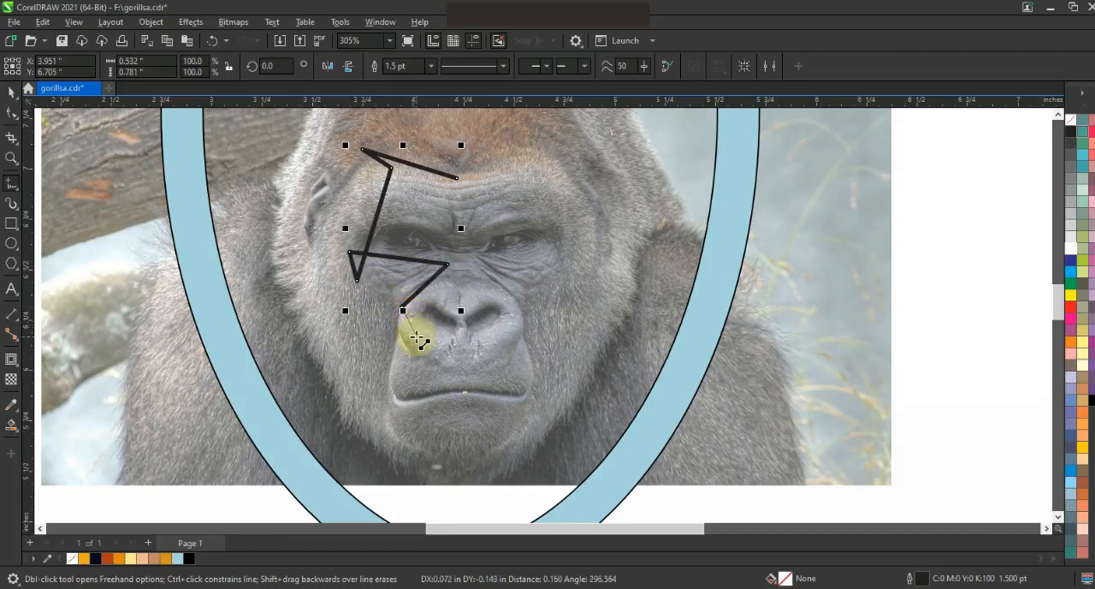
left_click(417, 335)
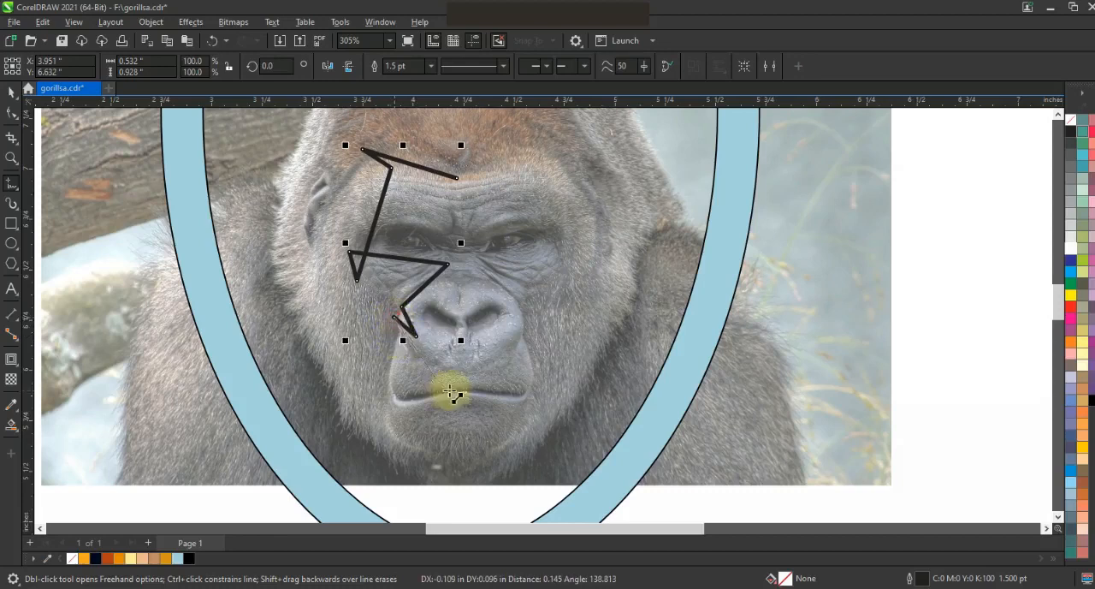
double_click(457, 390)
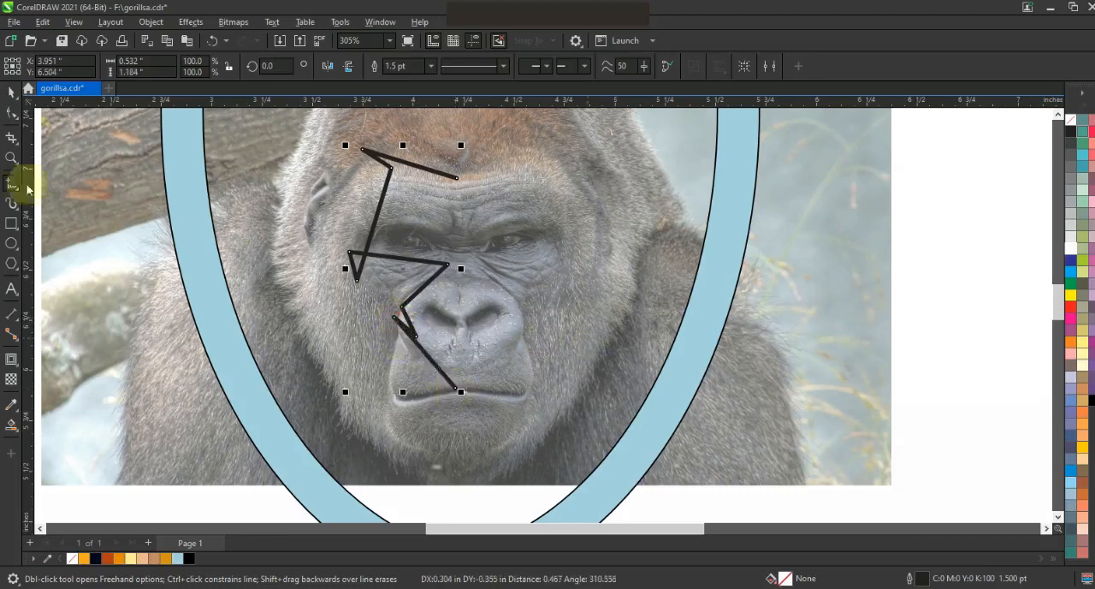
Bend the forehead and eye-side segments into rounded curves that follow the gorilla's brow.
left_click(12, 112)
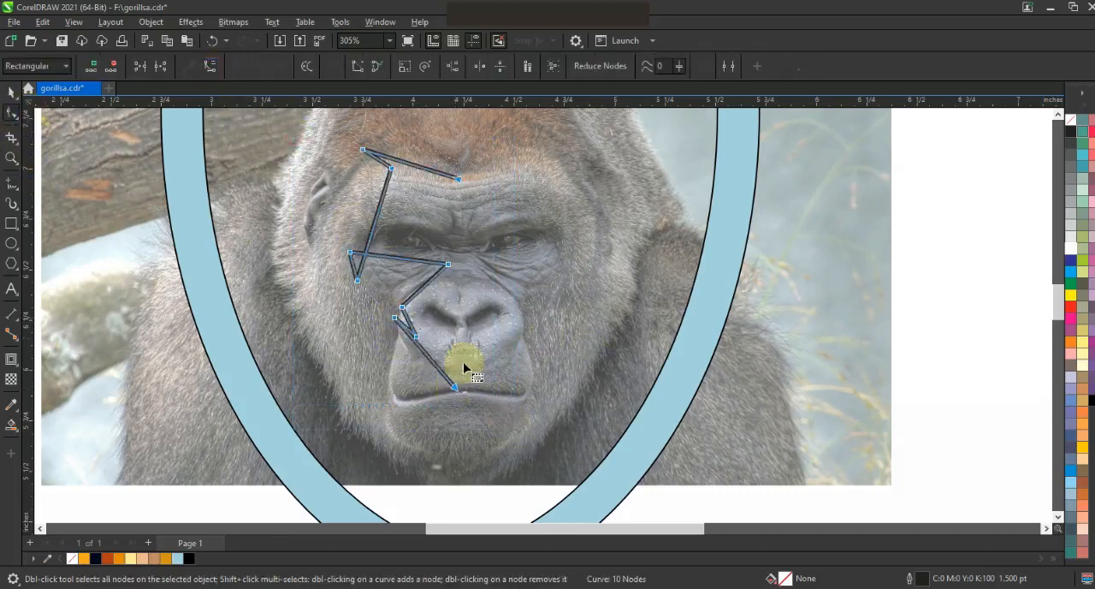
left_click(379, 176)
left_click_drag(380, 208, 328, 210)
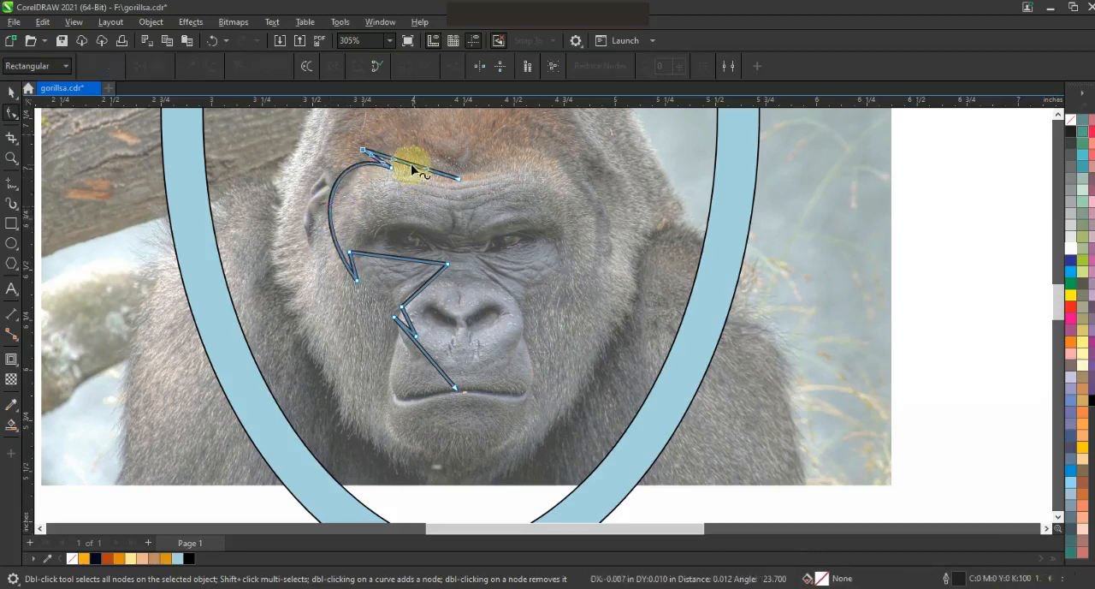
left_click_drag(396, 162, 455, 192)
mouse_move(400, 163)
left_mouse_down()
mouse_move(447, 188)
mouse_move(391, 154)
mouse_move(374, 166)
mouse_move(392, 165)
left_mouse_up()
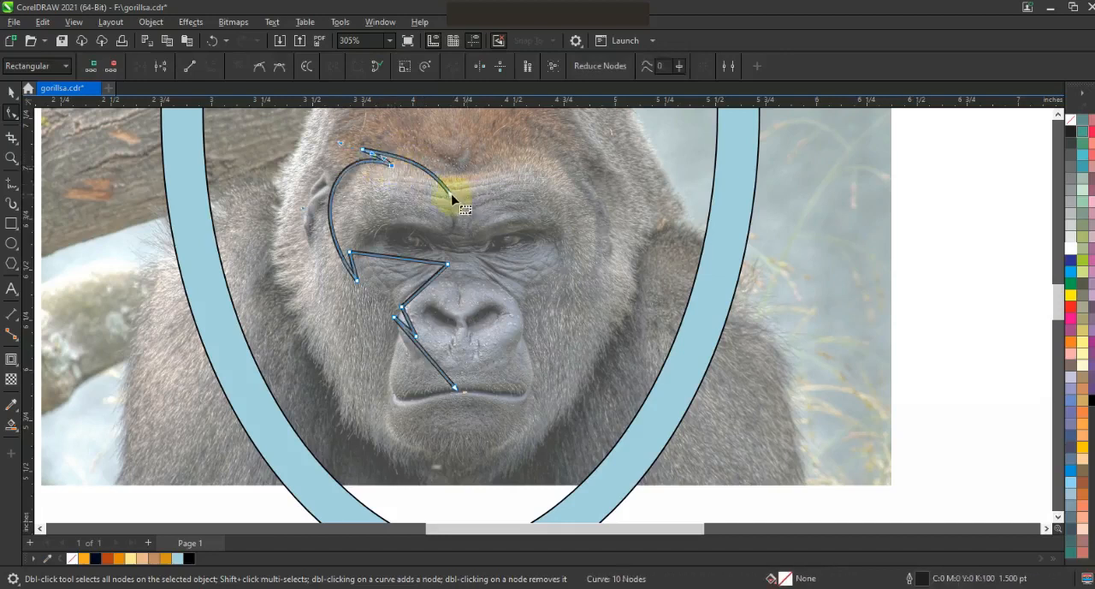
Curve the under-eye, nose and muzzle segments of the outline to follow the gorilla's face.
left_click(393, 267)
left_click_drag(348, 259, 418, 257)
left_click_drag(377, 314, 408, 318)
left_click(427, 302)
left_click_drag(432, 366, 379, 391)
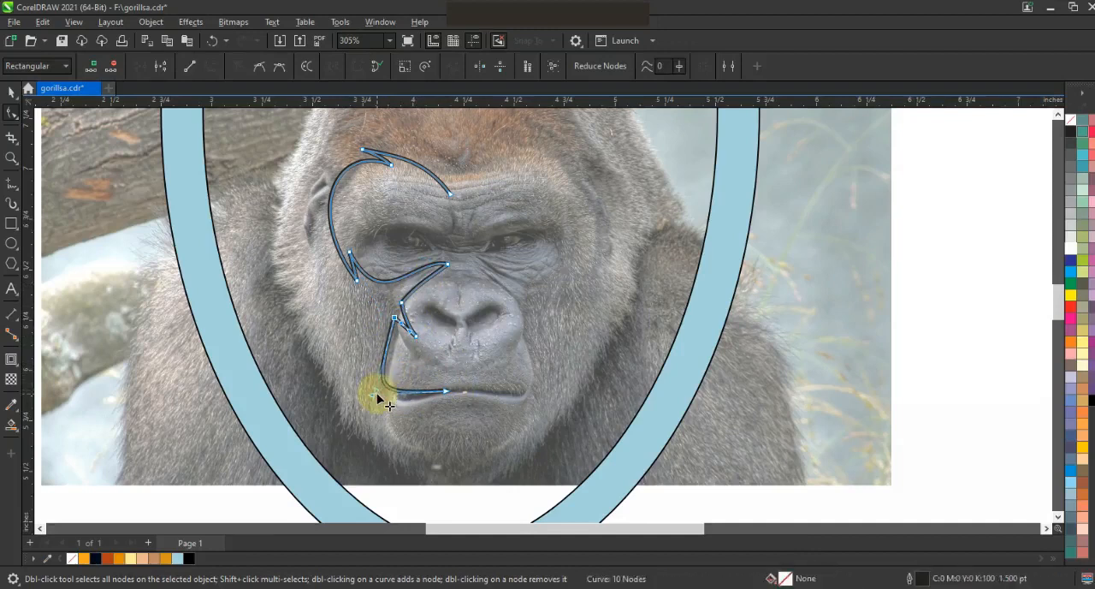
Create a mirrored copy of the half-face outline on the other side and nudge it right to match the photo.
left_click(12, 91)
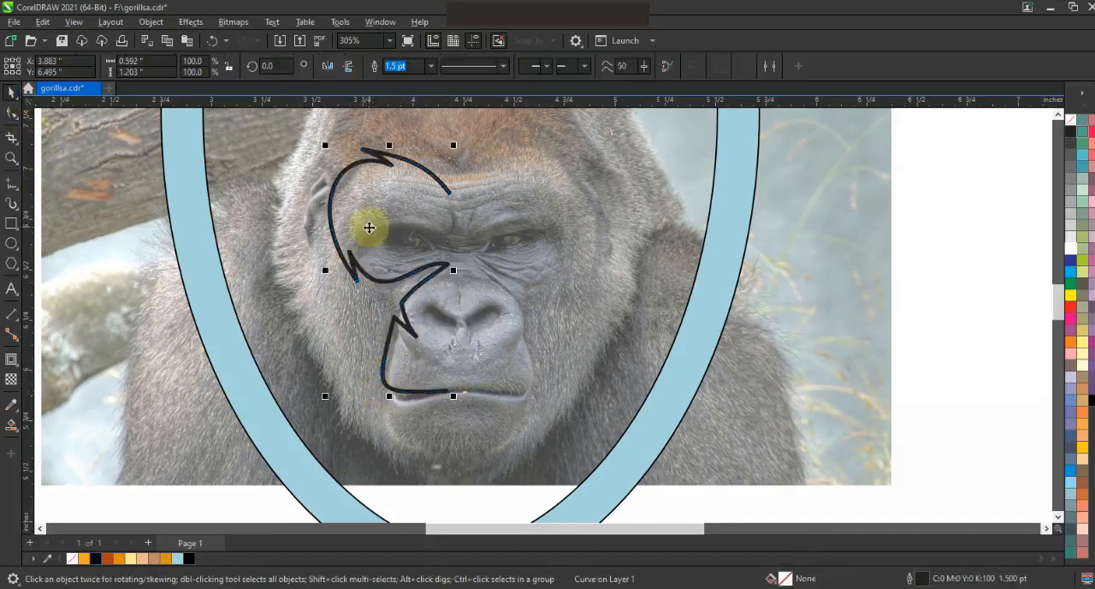
left_click_drag(325, 270, 443, 285)
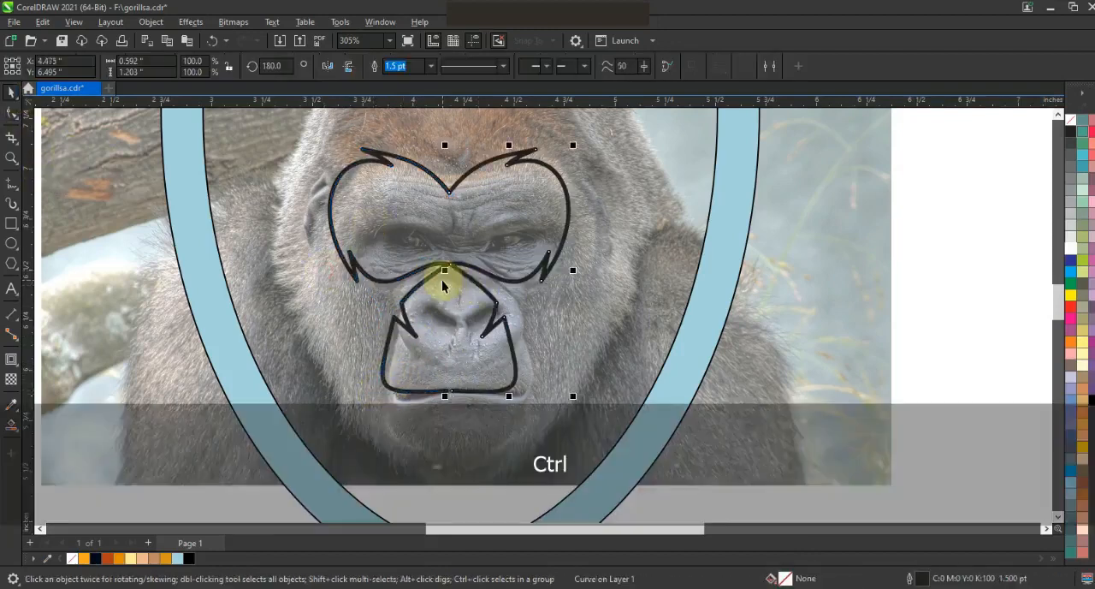
key("Right")
key("Right")
key("Right")
key("Right")
key("Right")
key("Right")
key("Right")
key("Right")
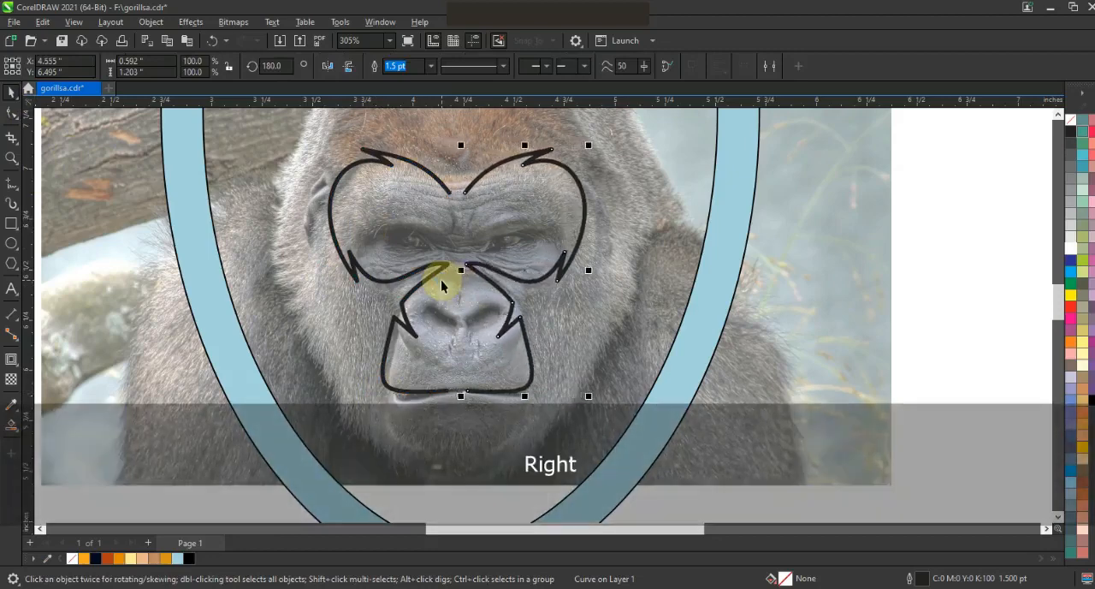
key("Right")
key("Right")
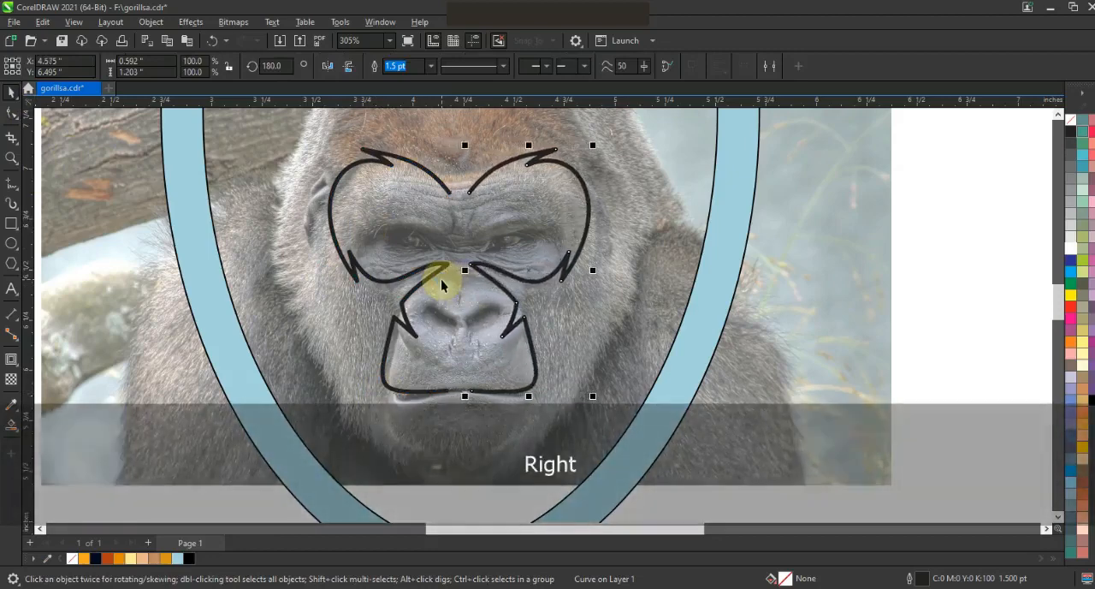
Combine the two half-face outlines and join their end nodes at the forehead and at the mouth.
left_click(427, 170, "shift")
left_click(379, 64)
left_click(12, 112)
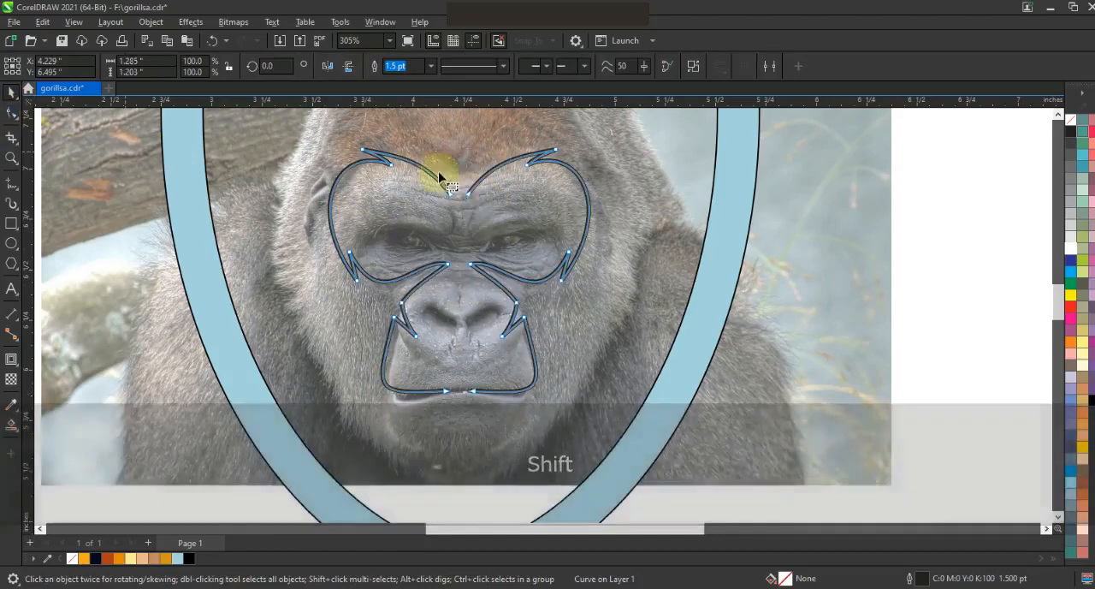
left_click(140, 65)
left_click_drag(449, 381, 480, 406)
left_click(142, 68)
left_click(12, 92)
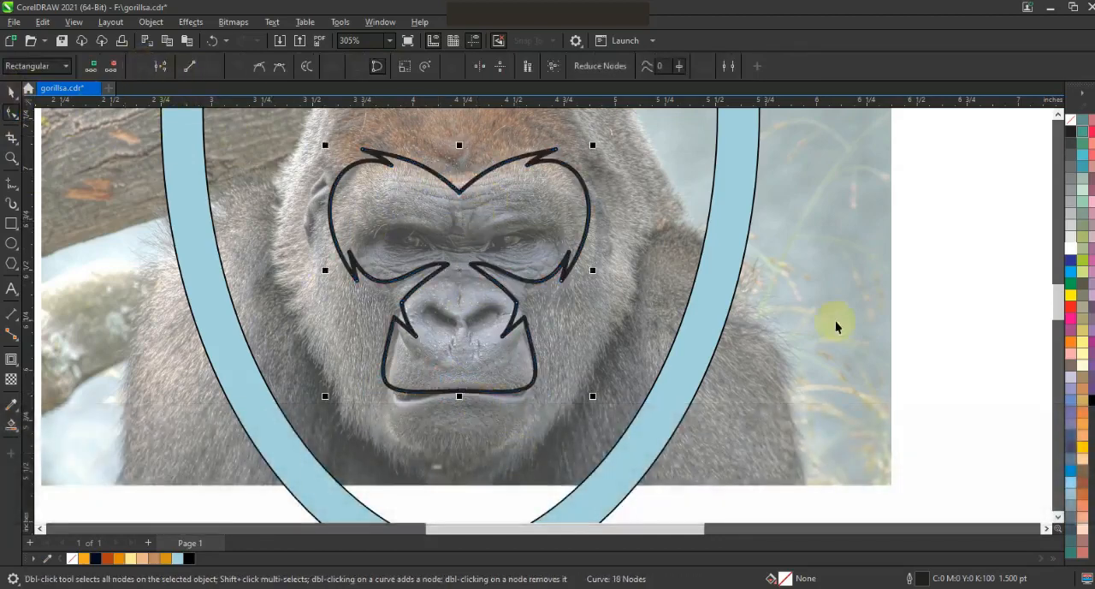
Draw the left half of the chin below the mouth as a closed straight-segment outline, about 0.33 in wide and 0.37 in tall.
left_click(829, 311)
double_click(15, 160)
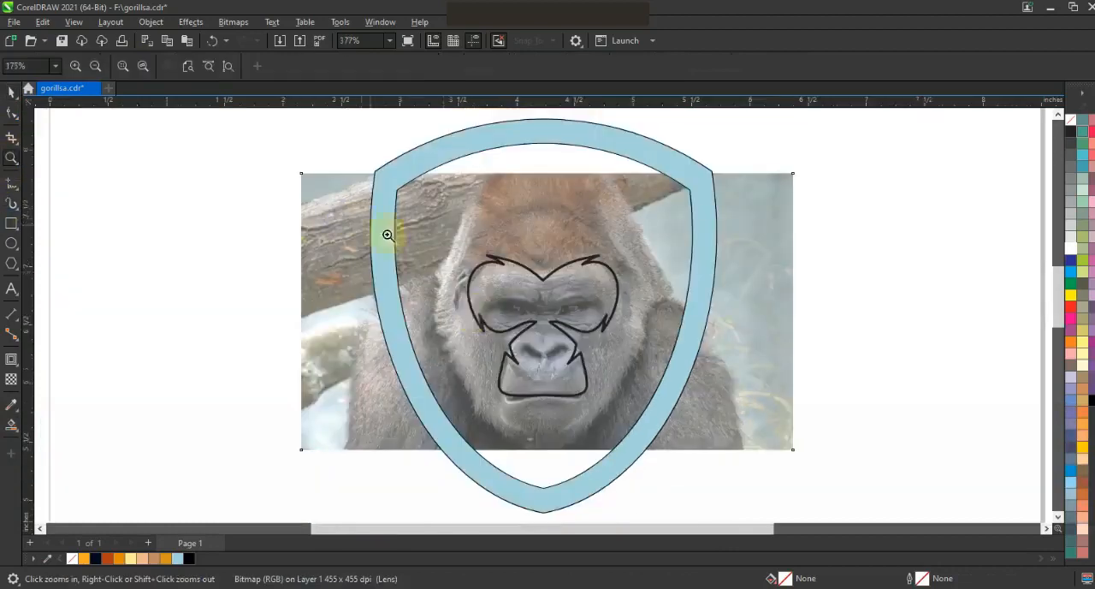
left_click_drag(692, 466, 692, 466)
left_click(12, 183)
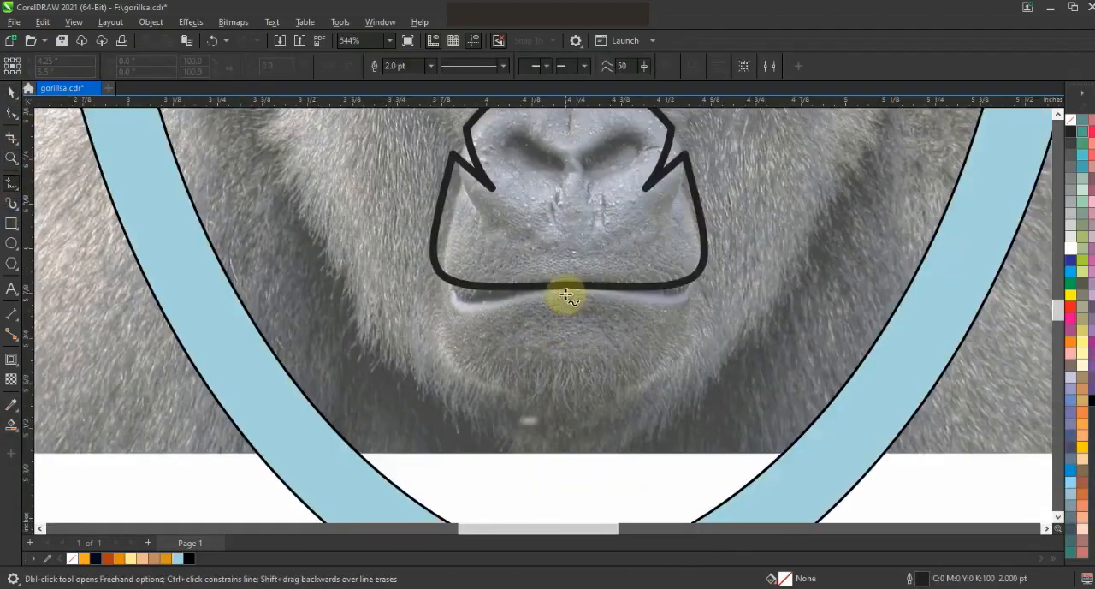
left_click(565, 294)
left_click(564, 425)
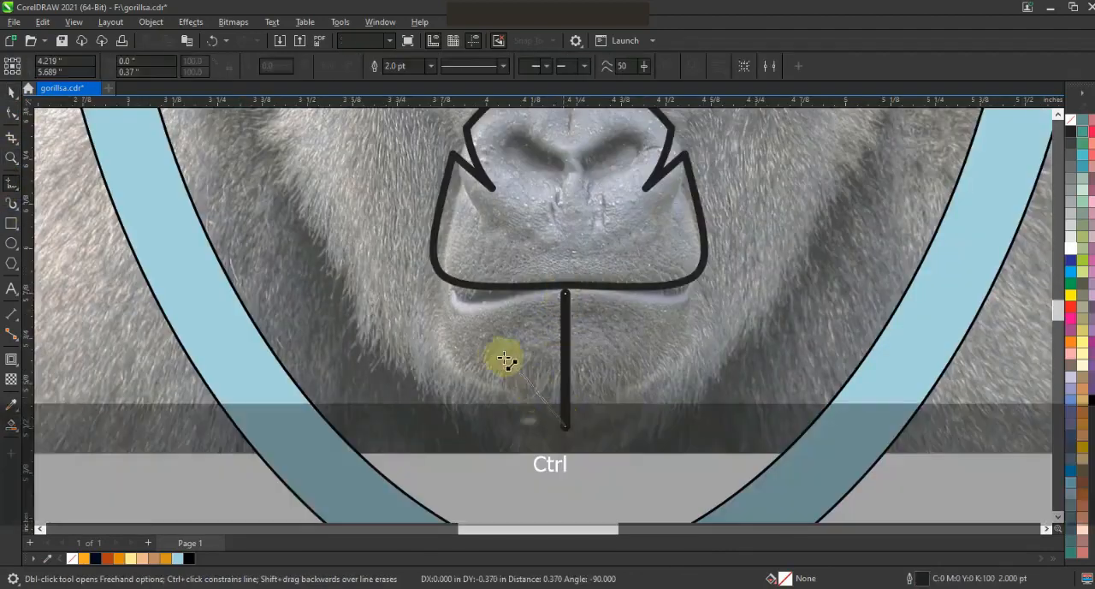
left_click(518, 402)
left_click(494, 354)
left_click(445, 295)
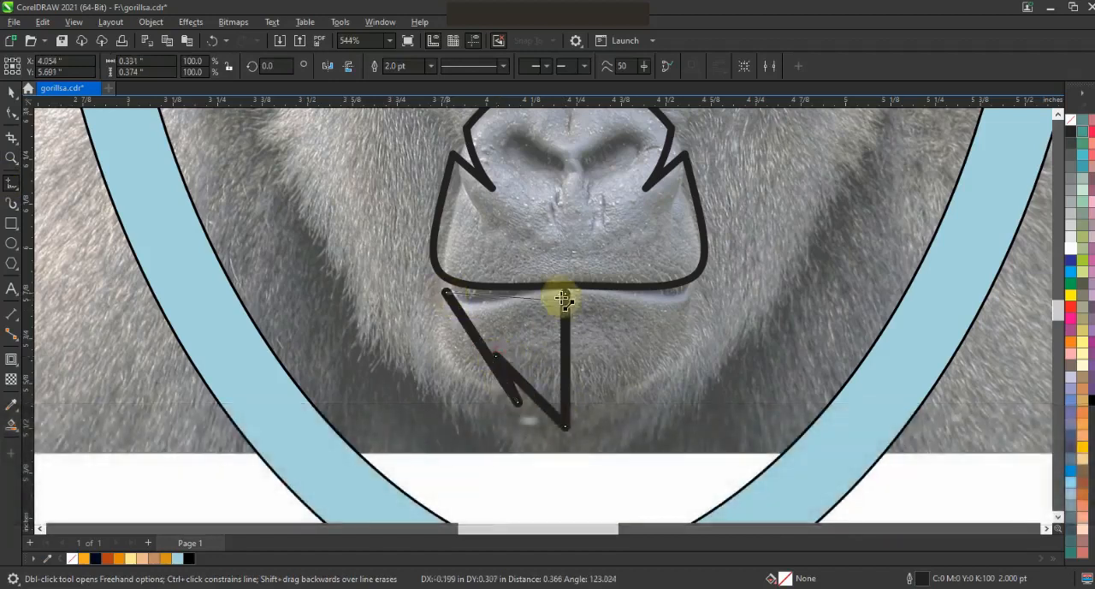
left_click(564, 295)
Convert the half-chin segments to curves and bend the outer edge, beard tip and lip edge to follow the photo.
left_click(12, 113)
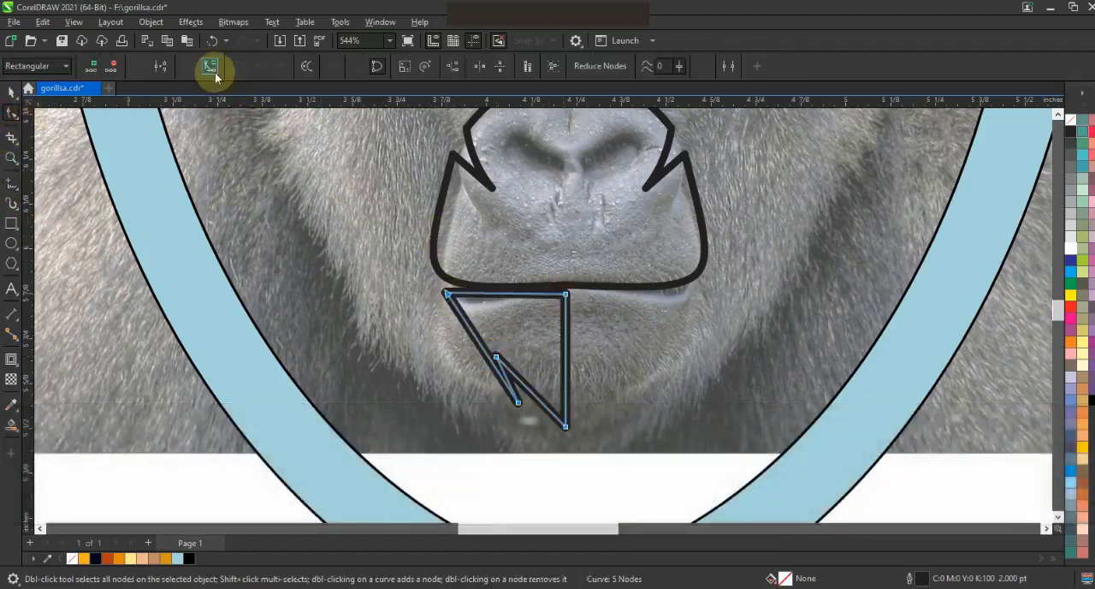
left_click_drag(471, 355, 506, 384)
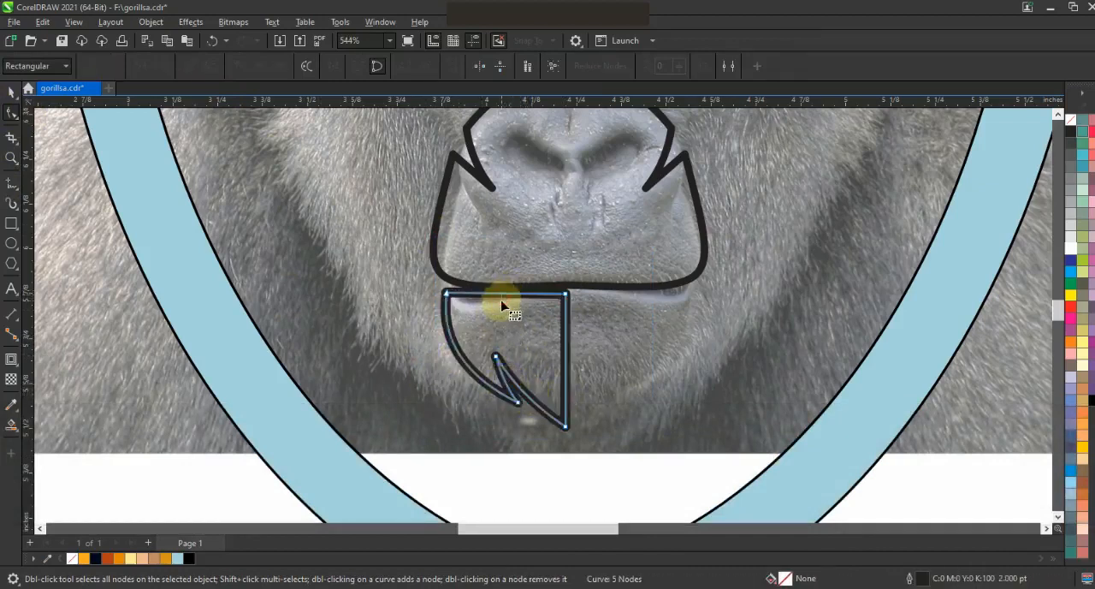
left_click_drag(503, 295, 502, 306)
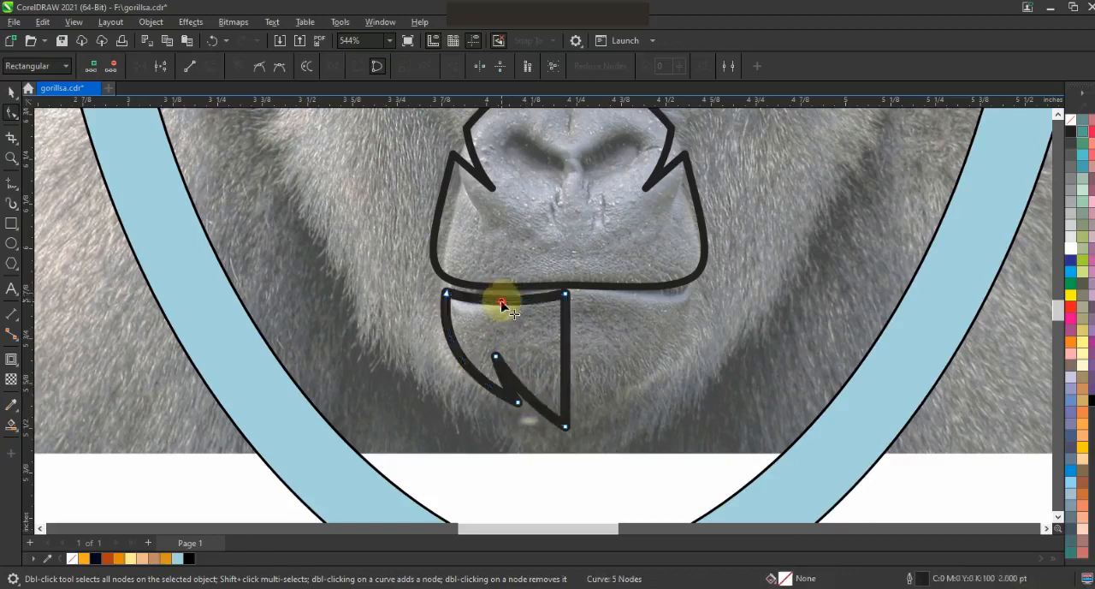
left_click_drag(567, 294, 567, 297)
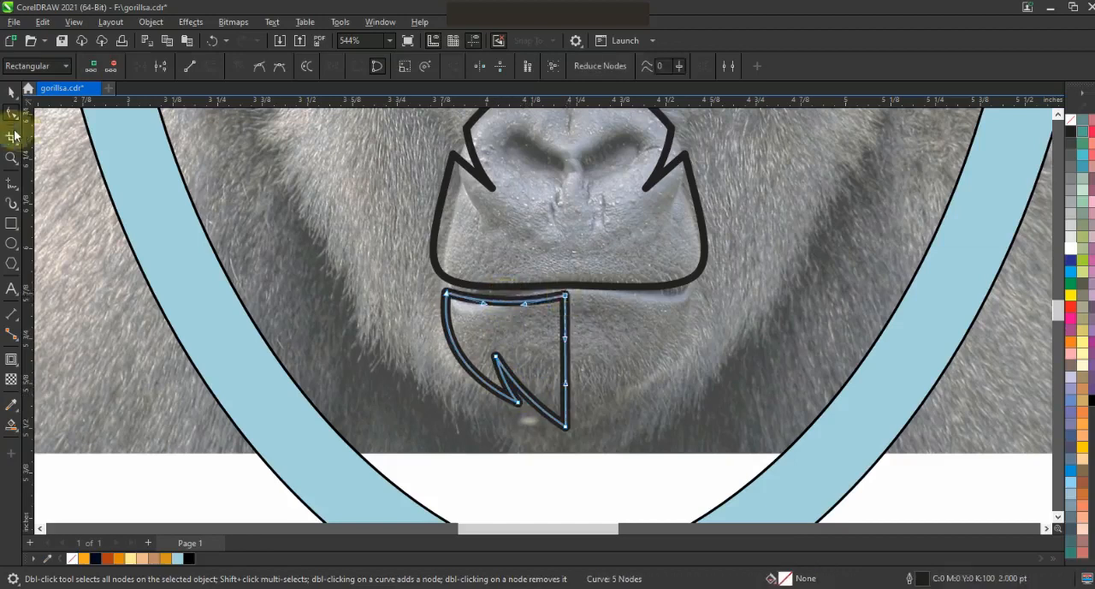
Mirror a copy of the half chin onto the other side and weld both halves into one shape.
key("space")
left_click_drag(438, 360, 578, 362)
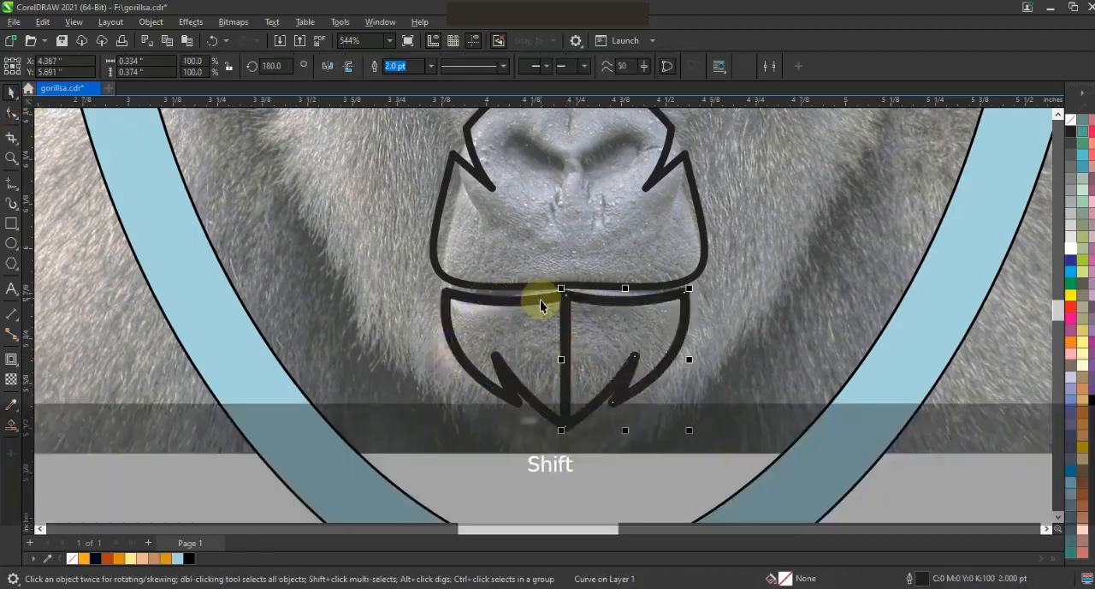
left_click(540, 305, "shift")
left_click(403, 71)
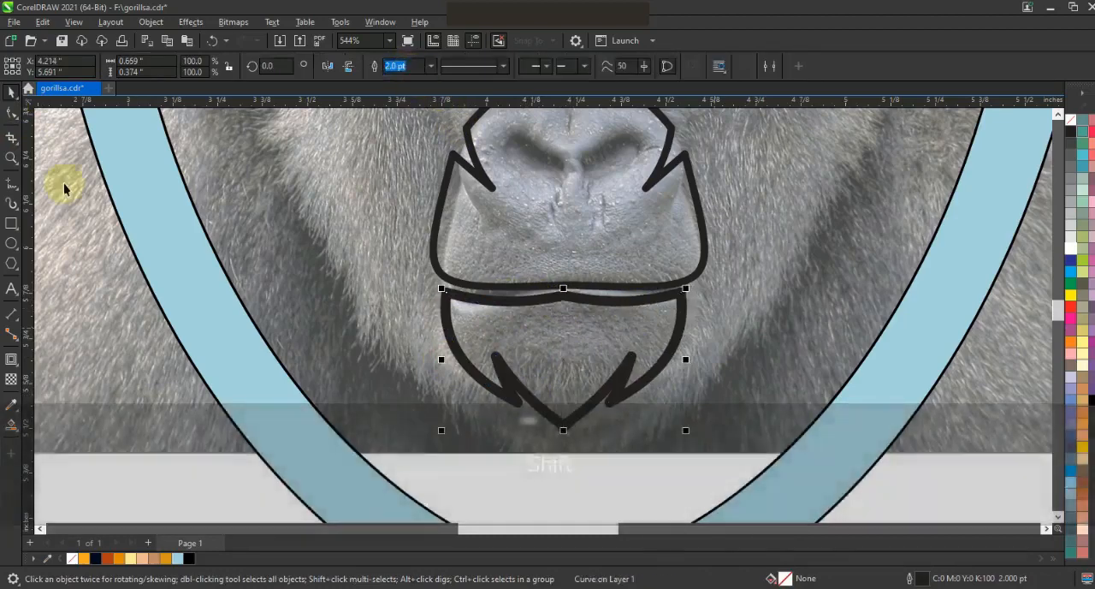
left_click(11, 113)
key("F3")
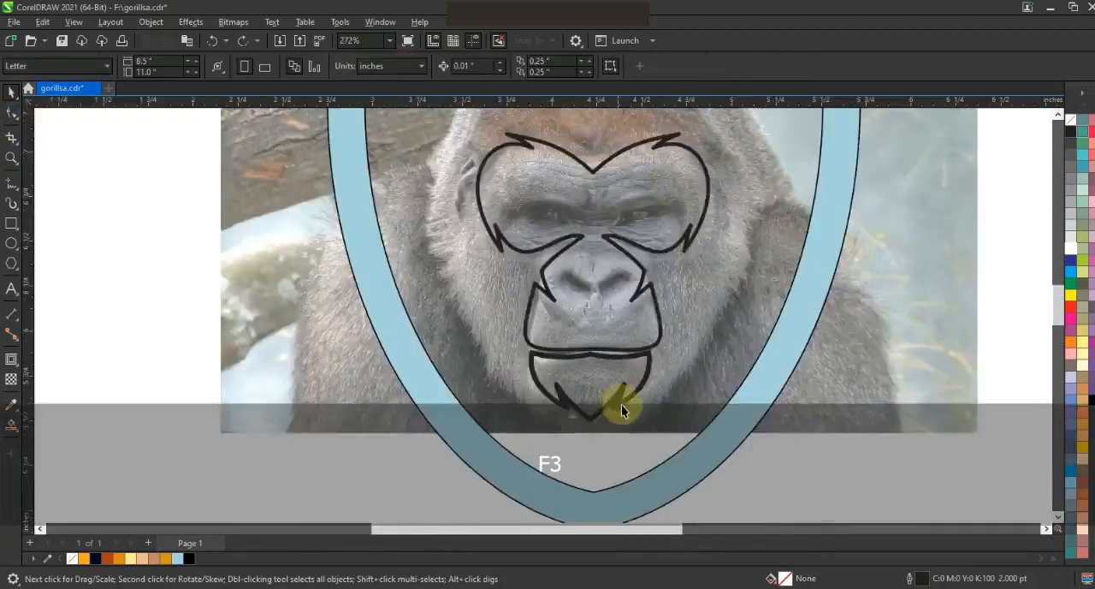
key("F3")
key("Escape")
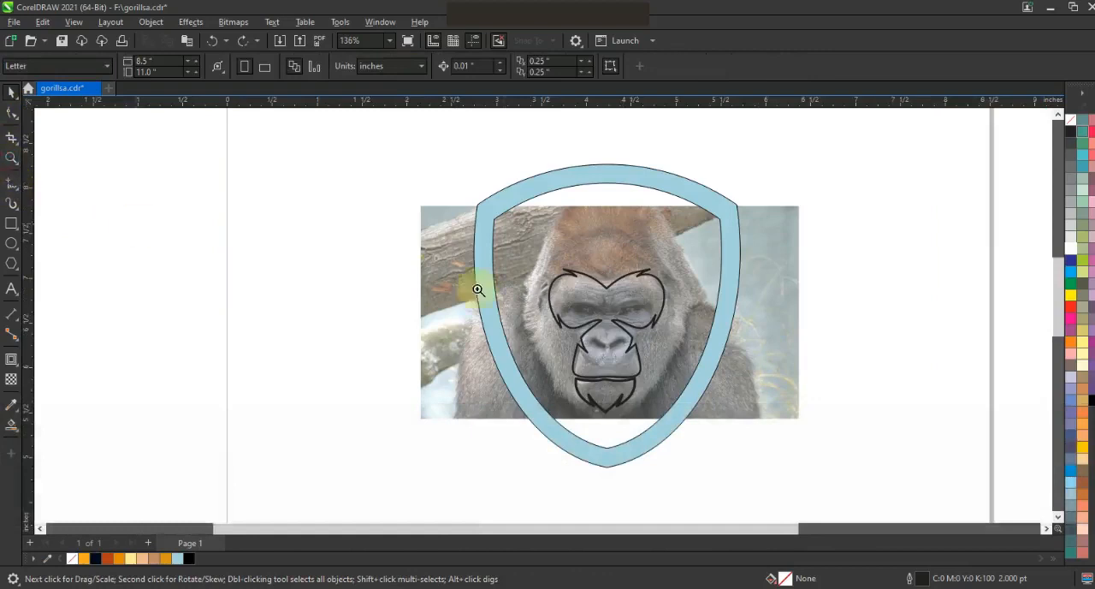
Draw the left half of an eye mask inside the face outline with 1.0 pt straight segments, about 0.55 in wide.
key("z")
left_click_drag(716, 367, 504, 251)
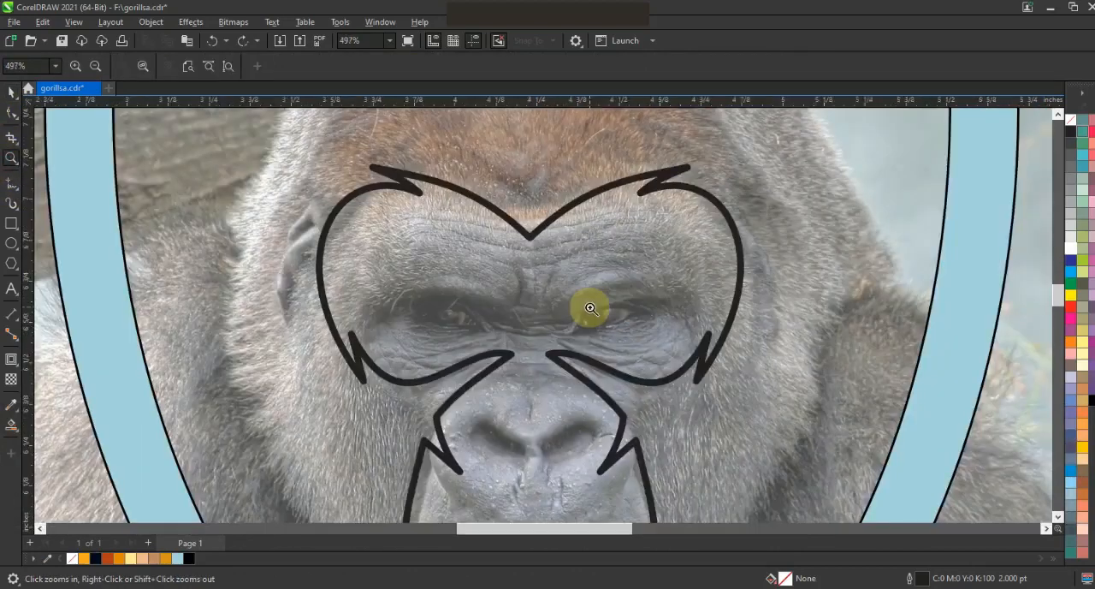
left_click(10, 184)
left_click(430, 65)
left_click(420, 128)
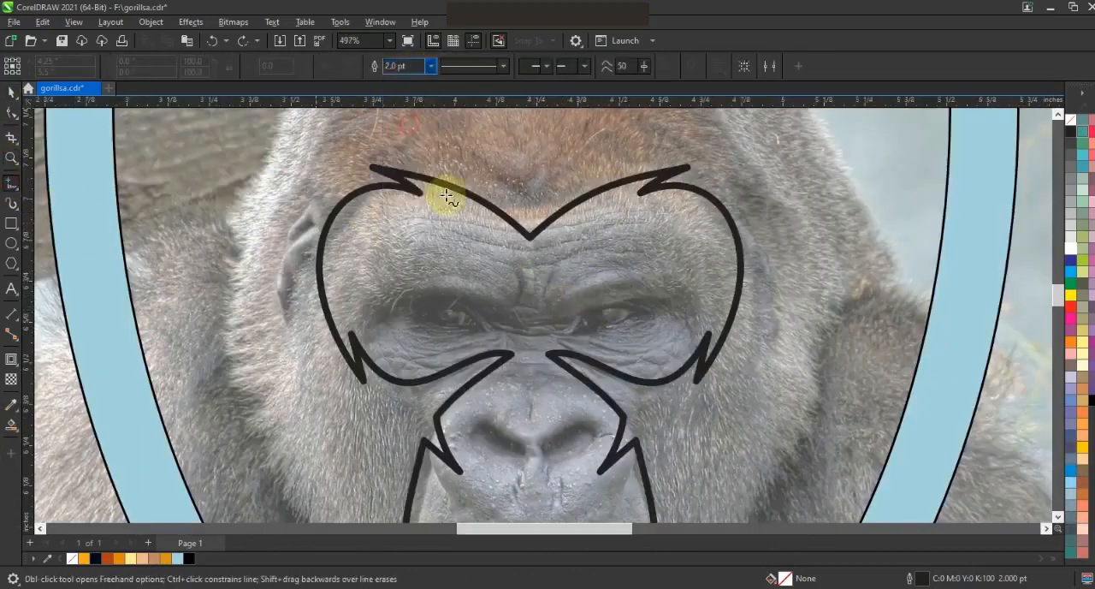
left_click(525, 311)
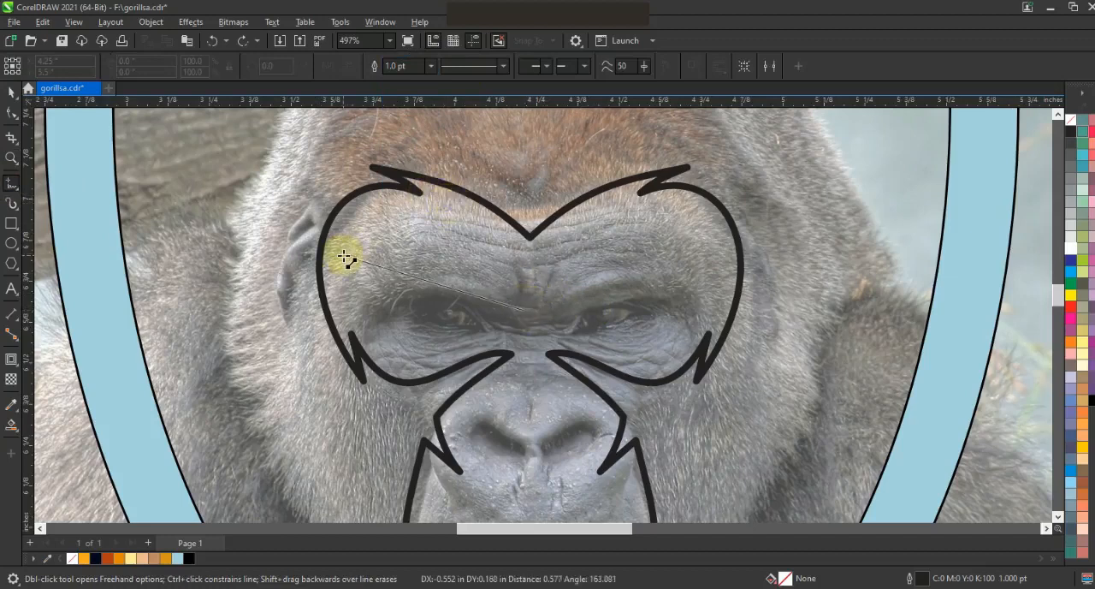
left_click(343, 256)
left_click(389, 277)
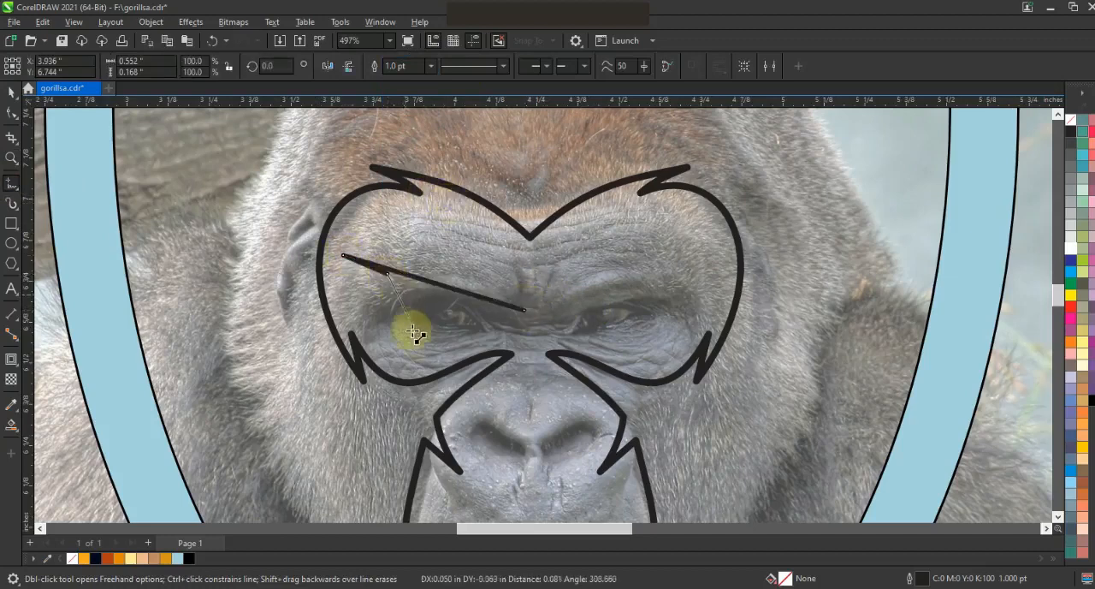
left_click(400, 362)
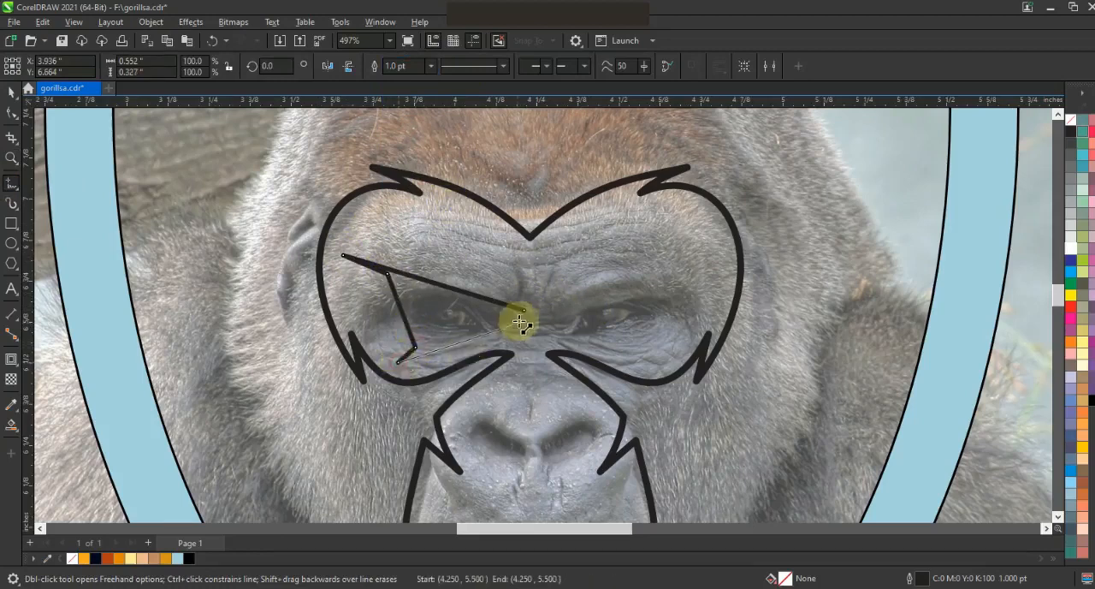
left_click(527, 325)
Convert the half eye mask's segments to curves and shape them around the brow, outer eye and under-eye area.
left_click(12, 112)
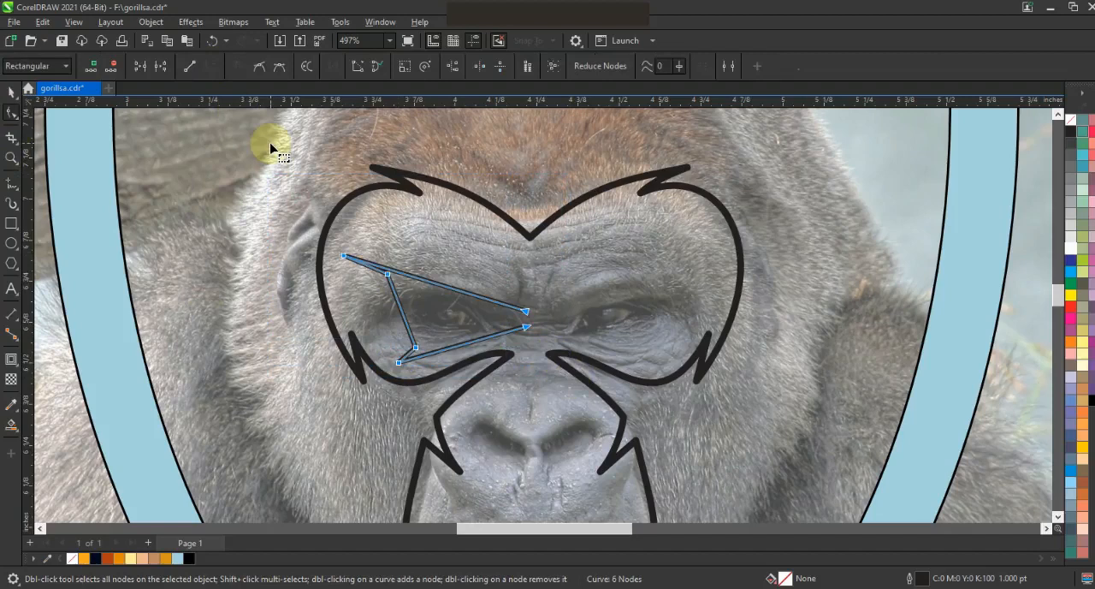
left_click(360, 199)
left_click_drag(406, 275, 427, 203)
left_click_drag(463, 292, 463, 294)
left_click_drag(387, 274, 409, 262)
left_click_drag(395, 332, 344, 356)
left_click_drag(418, 348, 434, 377)
mouse_move(478, 345)
left_mouse_down()
mouse_move(484, 322)
mouse_move(439, 351)
mouse_move(462, 370)
mouse_move(494, 335)
mouse_move(487, 358)
left_mouse_up()
key("ctrl+z")
left_click(485, 357)
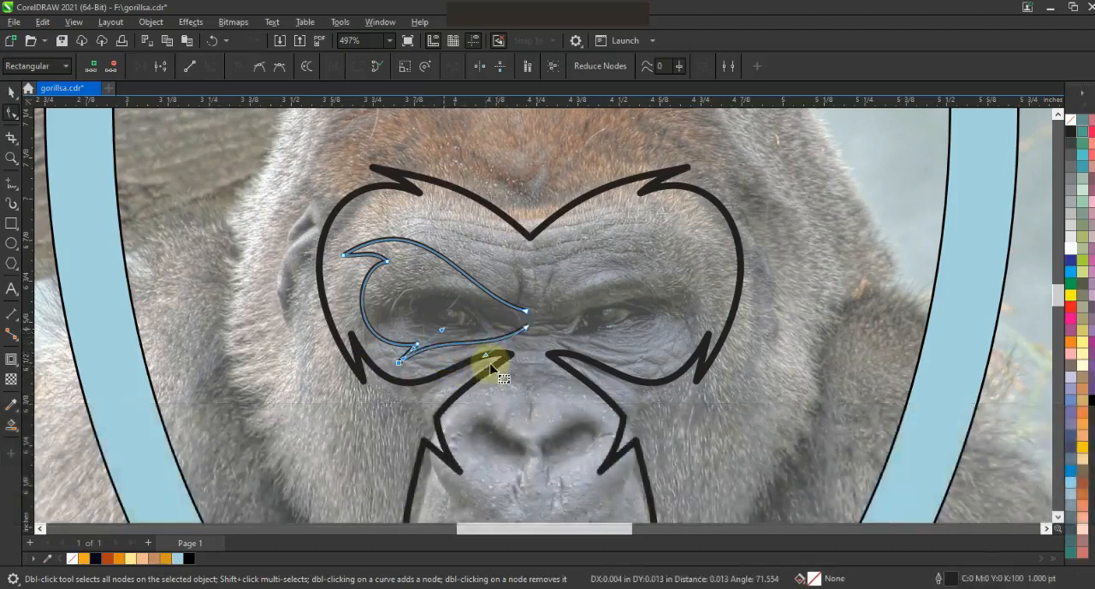
Mirror a copy of the half eye mask onto the other side, then combine the halves and join their end nodes.
left_click(11, 91)
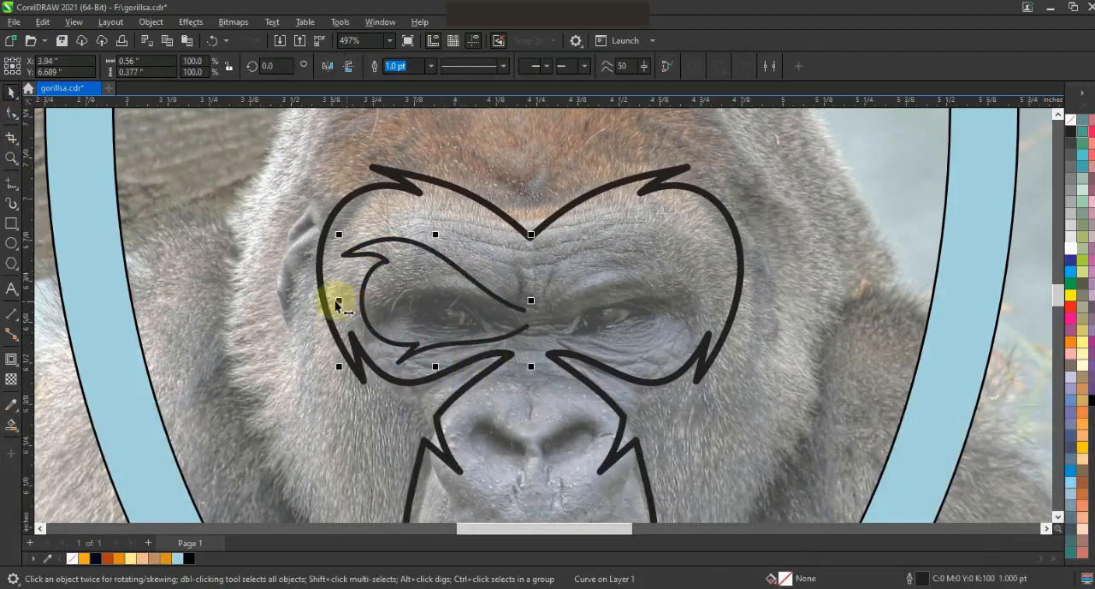
left_click_drag(342, 306, 592, 334)
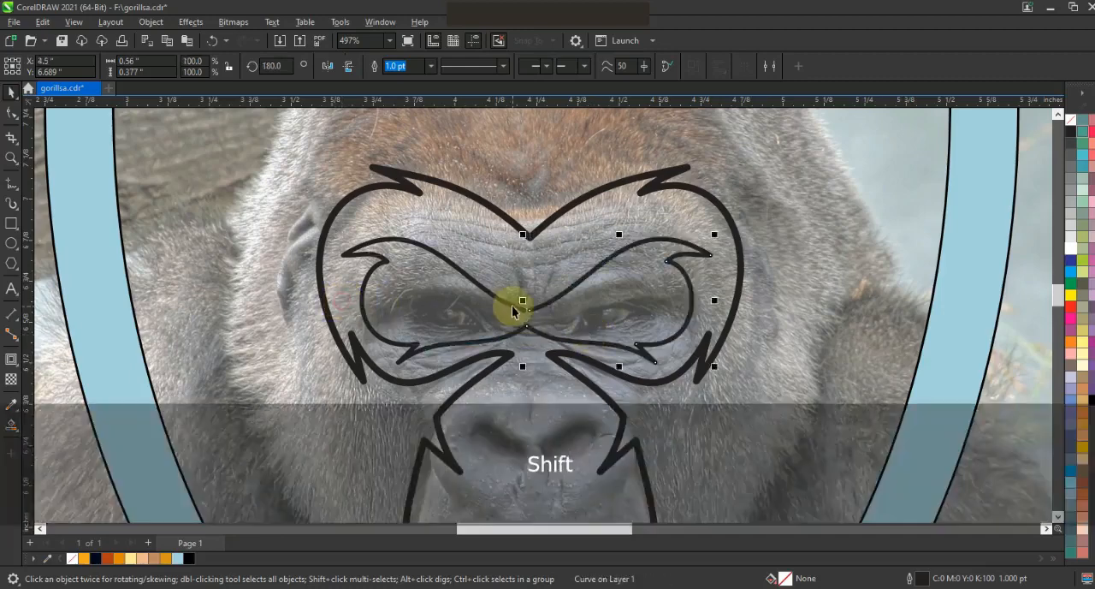
left_click(513, 309, "shift")
left_click(375, 66)
left_click(11, 112)
left_click_drag(497, 286, 545, 343)
left_click(138, 65)
left_click(137, 65)
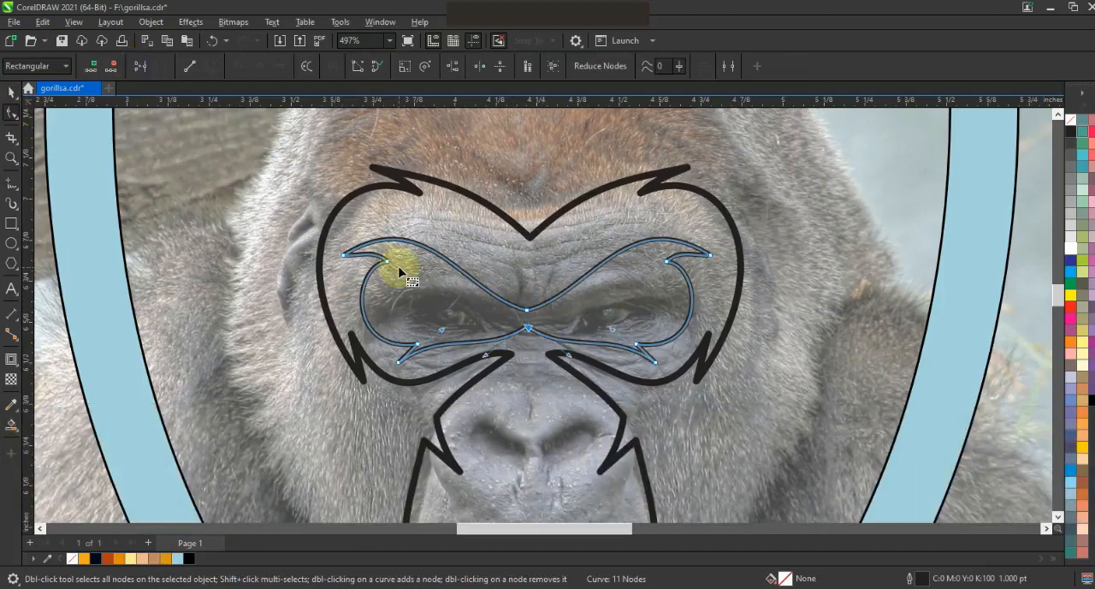
Save the drawing and align the eye mask centrally with the face outline.
key("ctrl+s")
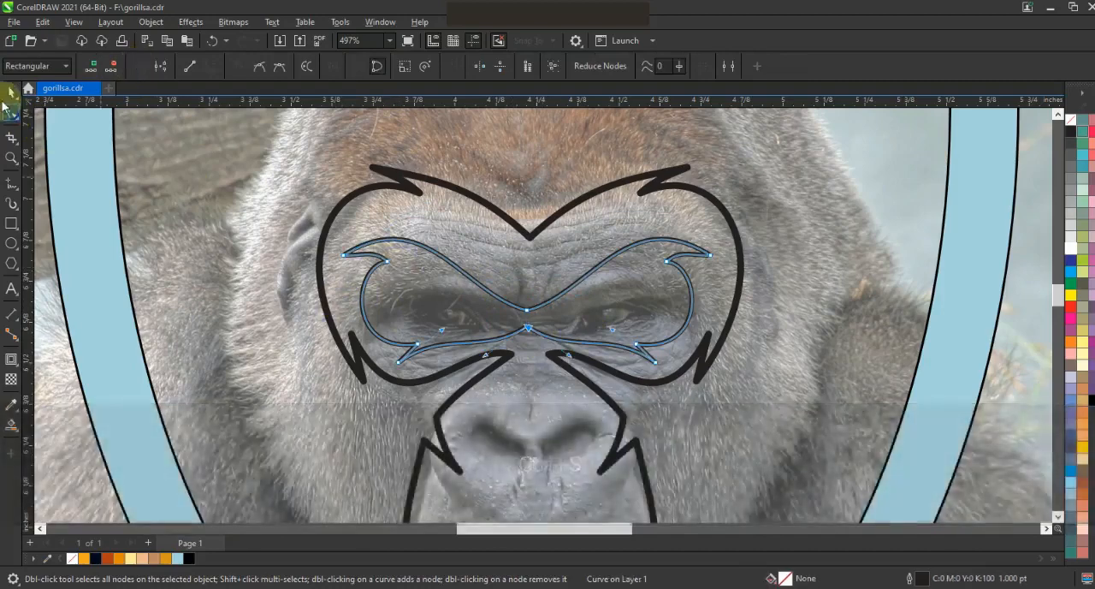
key("space")
left_click(574, 200, "shift")
key("c")
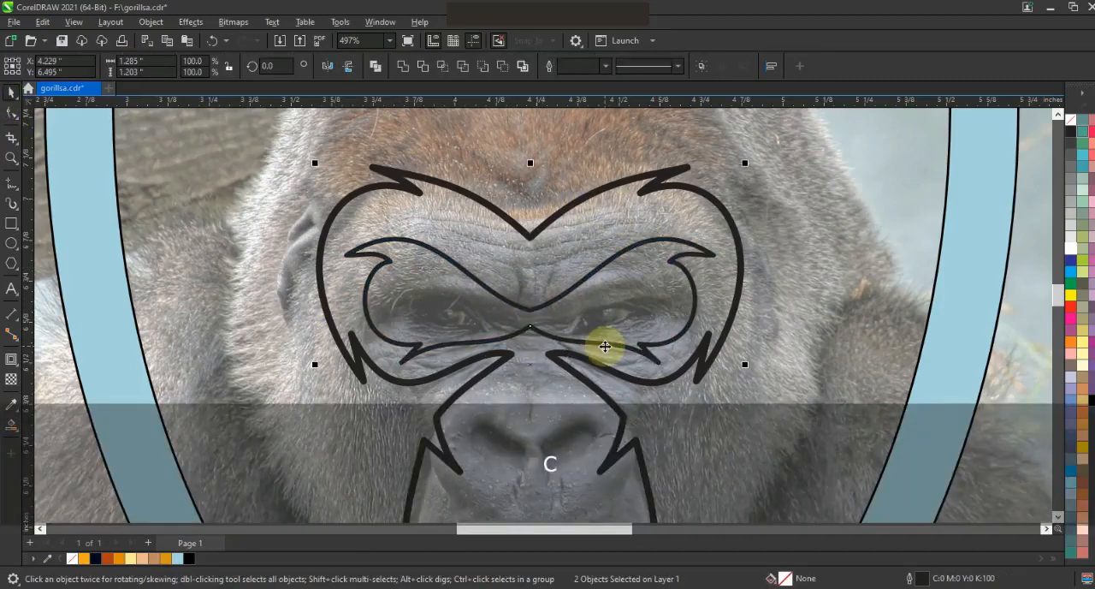
key("Escape")
scroll(590, 261, "down", 2)
left_click(609, 253)
Draw a closed four-sided outline over the gorilla's left-hand nostril in the photo, about 0.21 in wide.
key("z")
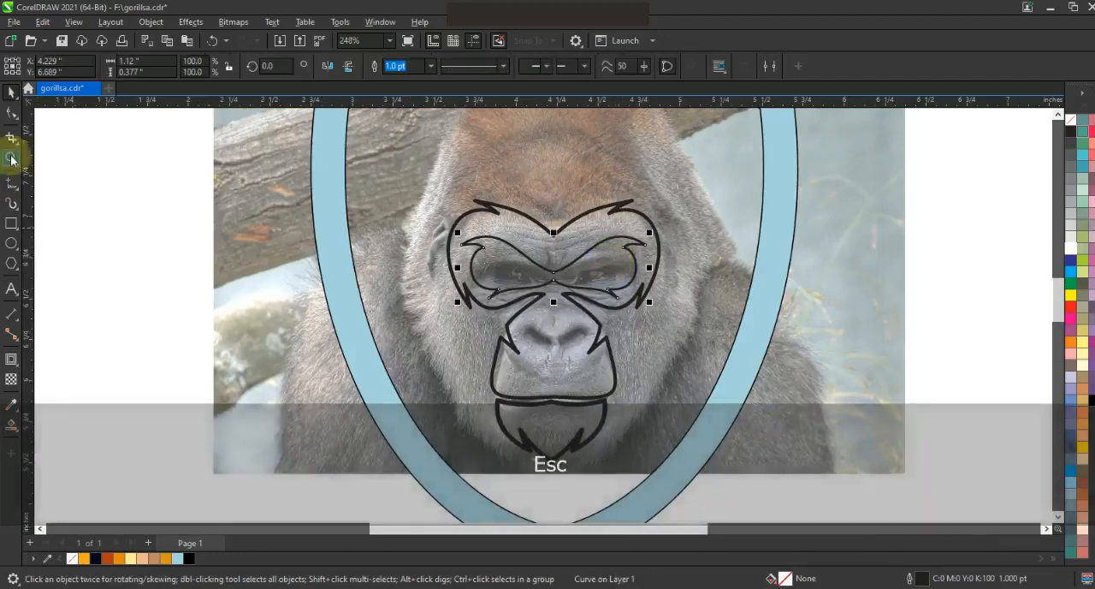
left_click_drag(451, 268, 674, 401)
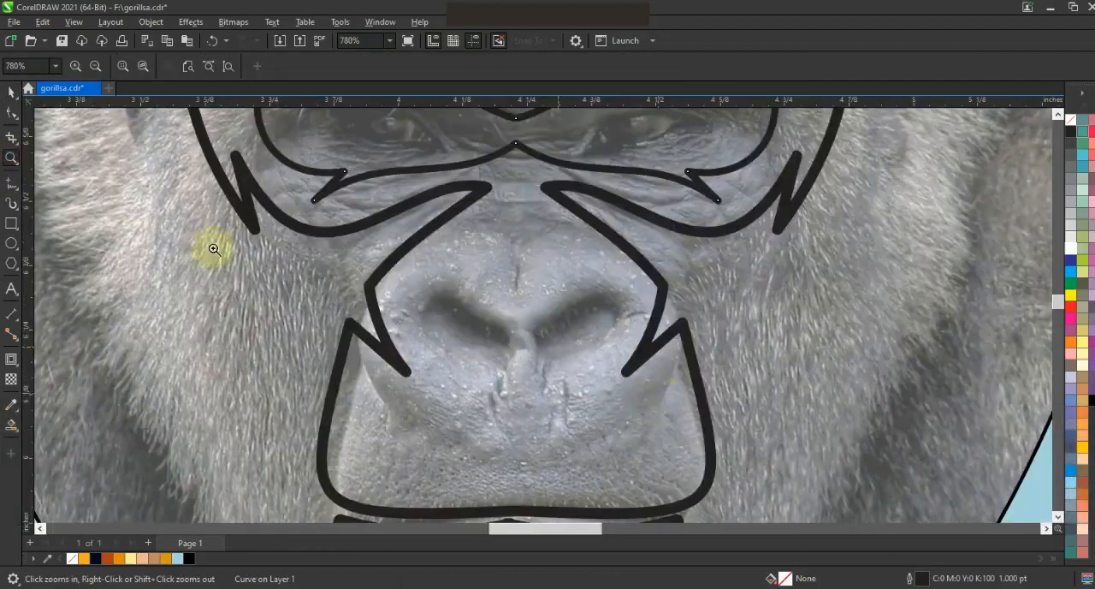
left_click(13, 183)
left_click(448, 278)
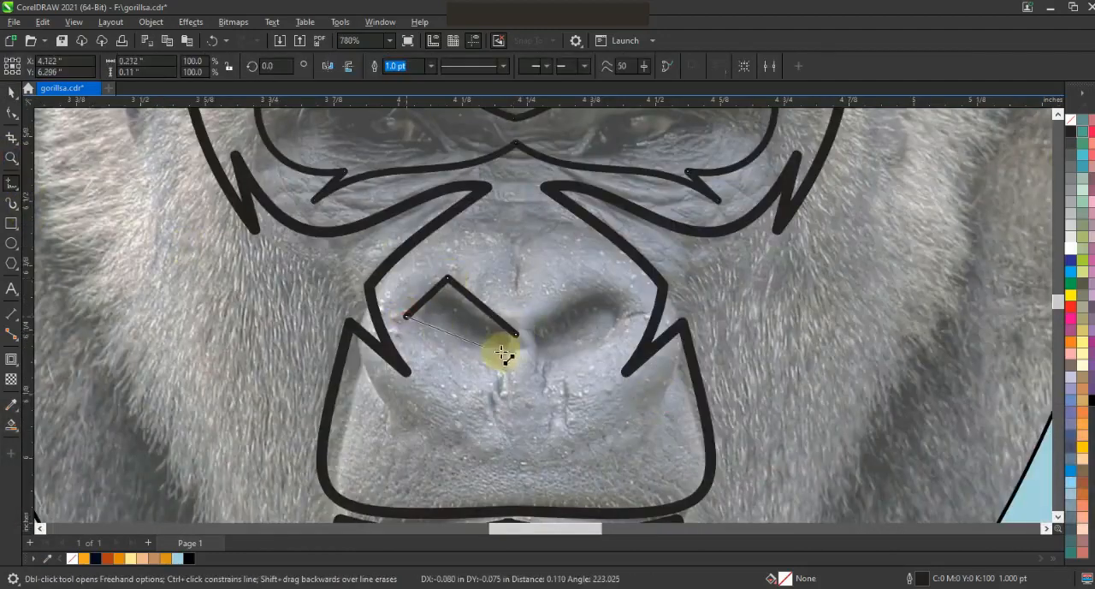
left_click(517, 336)
Bend the upper and lower edges of the nostril outline into curves that follow the nostril.
key("F10")
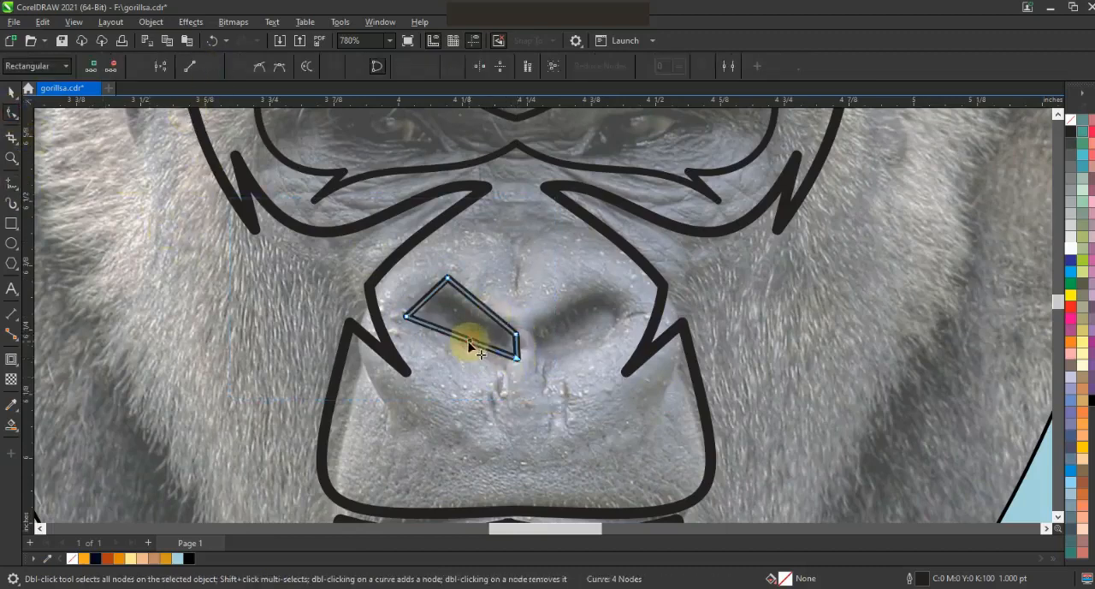
left_click_drag(469, 341, 477, 352)
left_click_drag(482, 309, 482, 311)
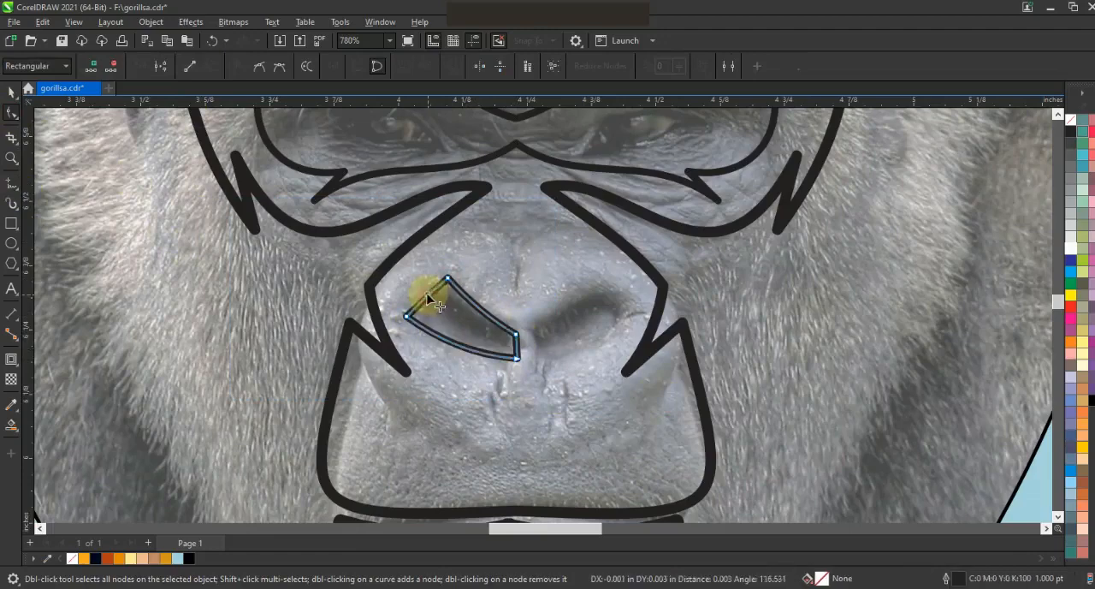
Place a mirrored copy of the nostril on the other side, level with the original, and weld the two together.
left_click(11, 92)
left_click_drag(402, 318, 632, 318)
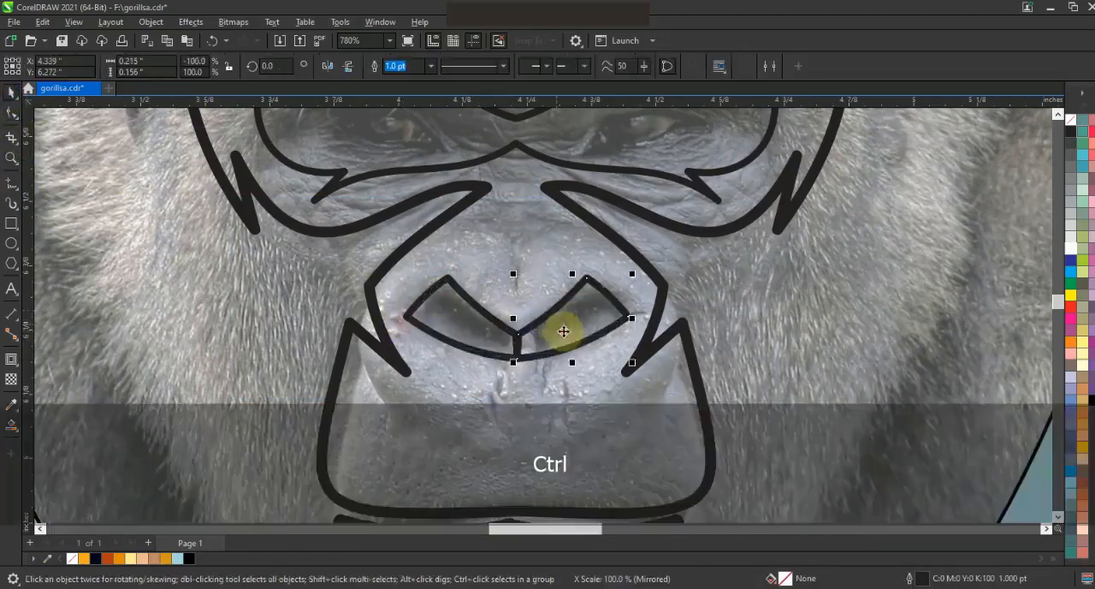
left_click(492, 332, "shift")
key("e")
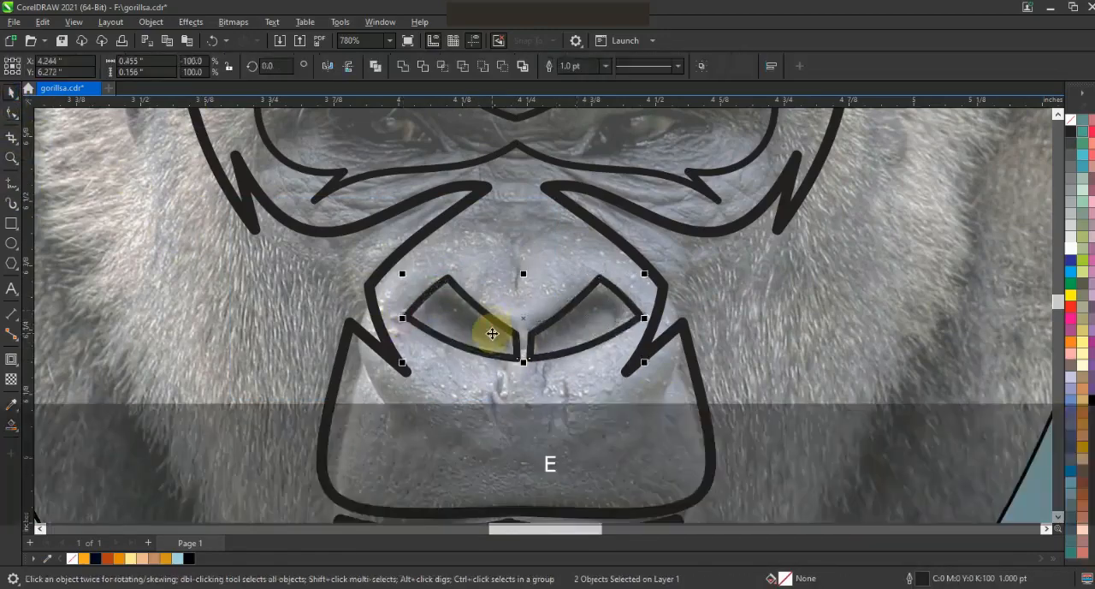
left_click(404, 67)
Align the nostril pair centrally with the face outline.
left_click(622, 249, "shift")
key("c")
key("F3")
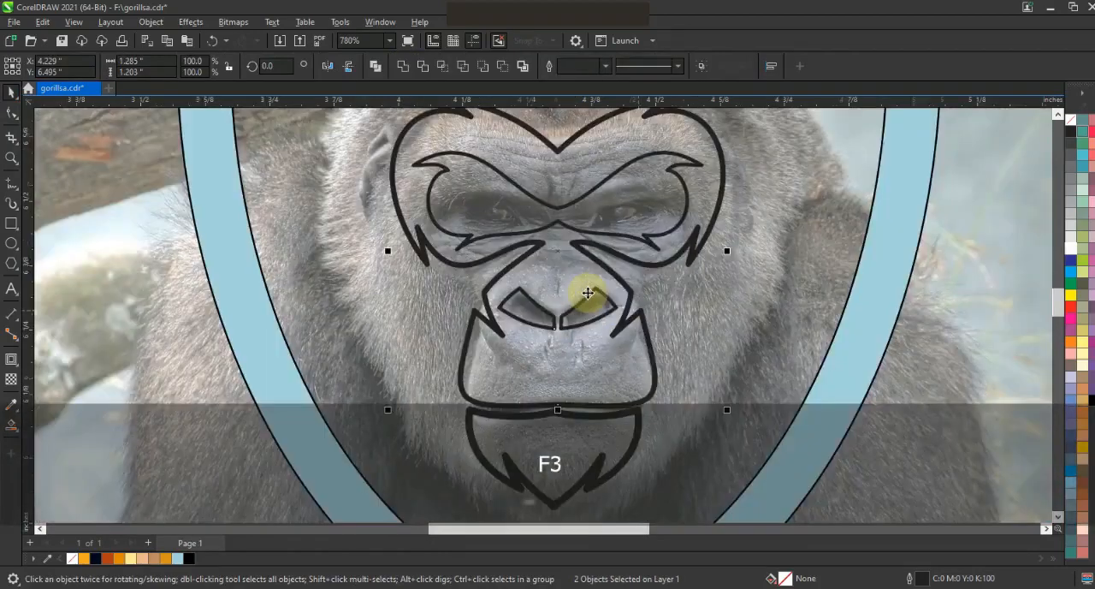
key("Escape")
Draw a closed jagged outline of straight segments over the gorilla's ear on the left side of the photo.
key("F4")
key("z")
left_click_drag(355, 209, 585, 368)
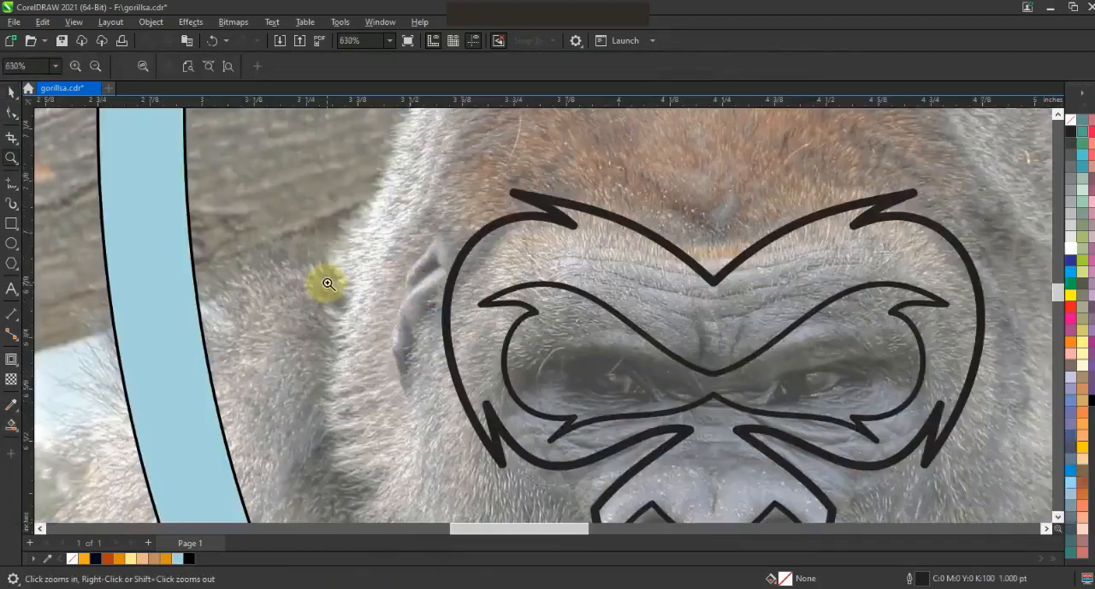
left_click(11, 183)
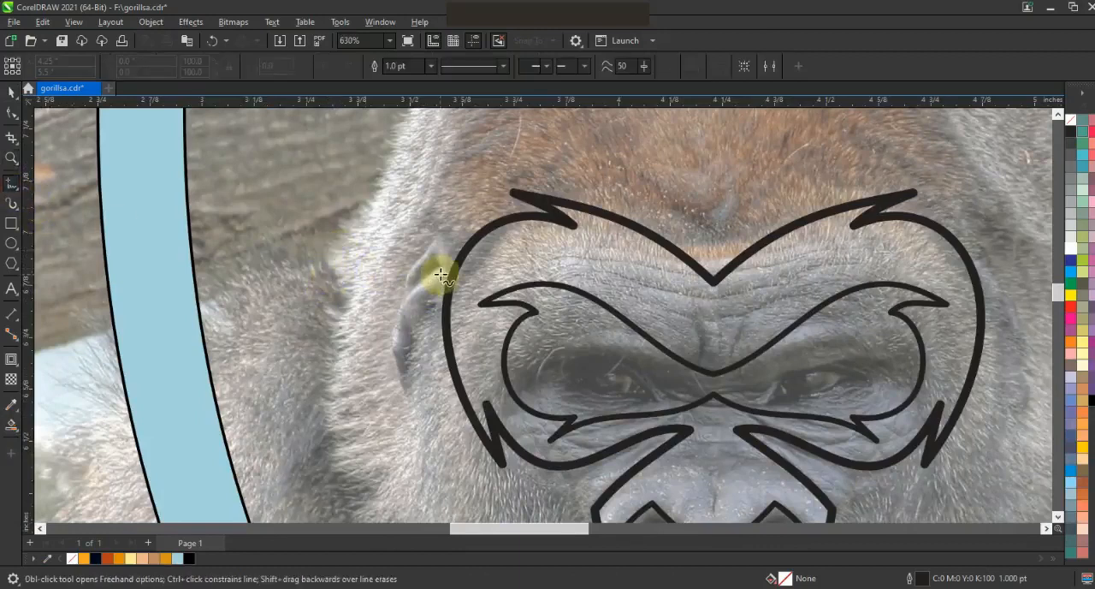
left_click(396, 254)
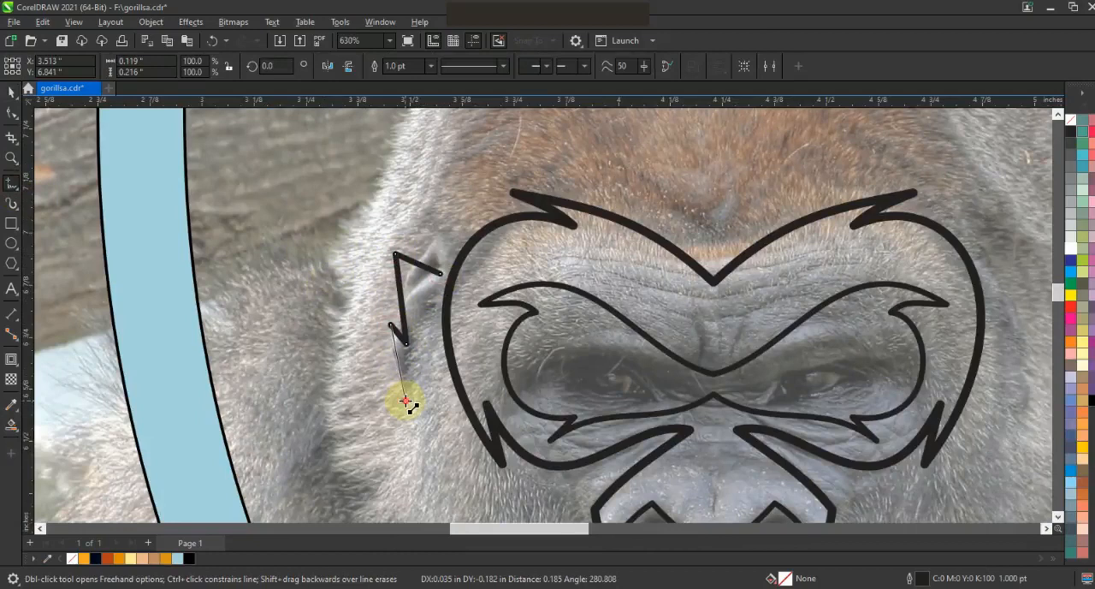
left_click(443, 274)
Convert all ear outline segments to curves and bend them into a rounded upper ear and pointed lower tips.
left_click(11, 113)
left_click_drag(439, 405, 376, 239)
left_click(207, 65)
left_click_drag(421, 271, 440, 245)
left_click_drag(401, 296, 391, 291)
left_click_drag(396, 354, 417, 365)
left_click(406, 400)
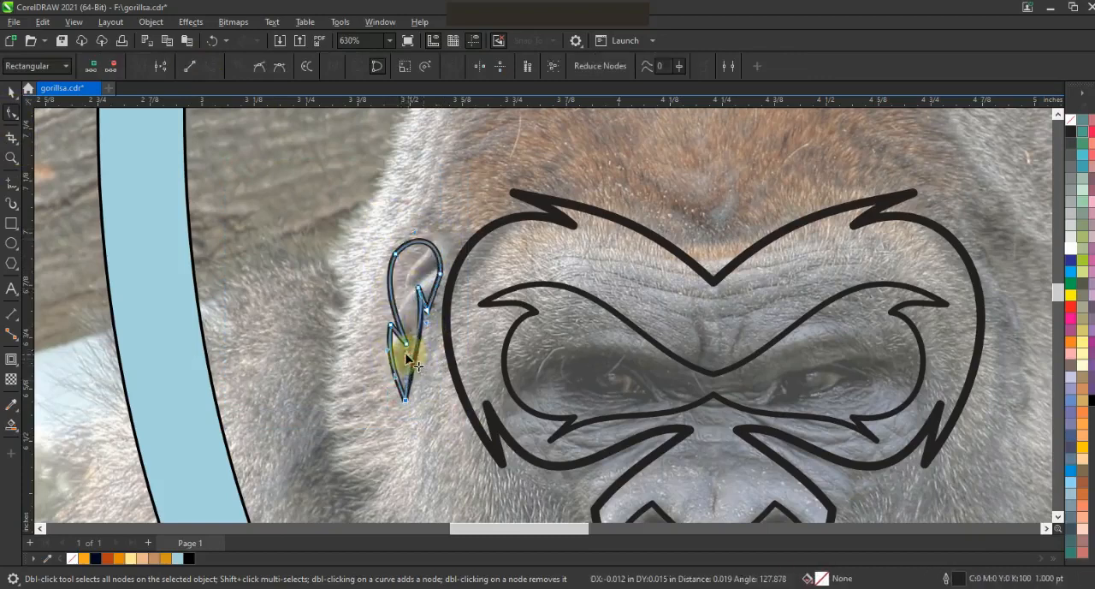
Refine the ear outline by lowering the upper curve and shifting the bottom tip slightly toward the face.
left_click_drag(394, 299, 397, 296)
left_click_drag(395, 254, 416, 287)
mouse_move(406, 399)
left_mouse_down()
mouse_move(416, 402)
mouse_move(400, 379)
mouse_move(424, 341)
mouse_move(408, 359)
mouse_move(418, 399)
left_mouse_up()
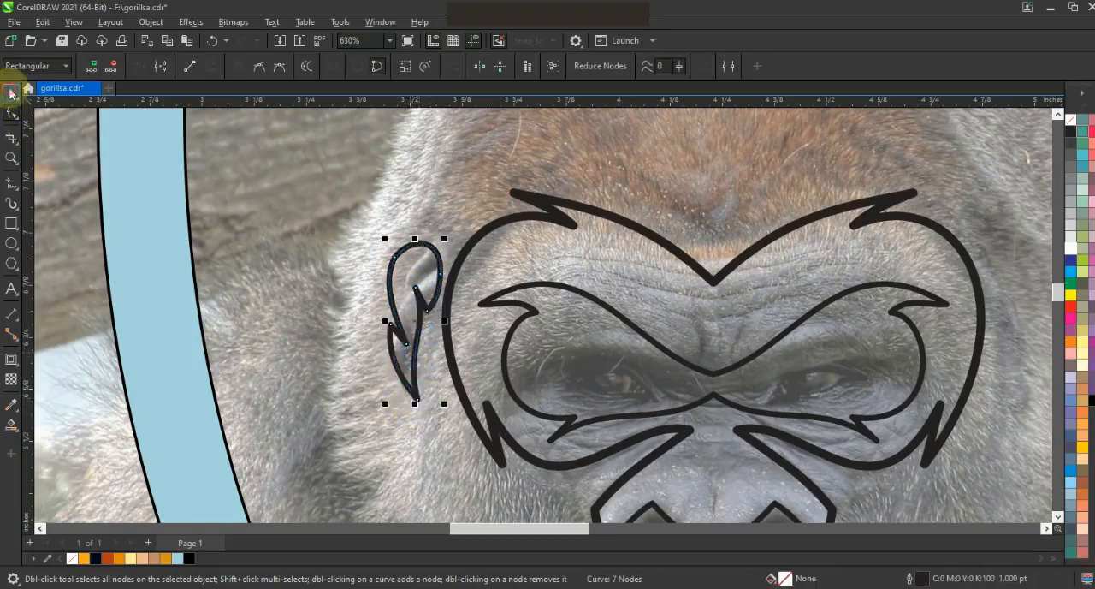
Place a mirrored copy of the ear on the opposite side of the head and centre the ear pair with the face outline.
left_click(11, 93)
key("F3")
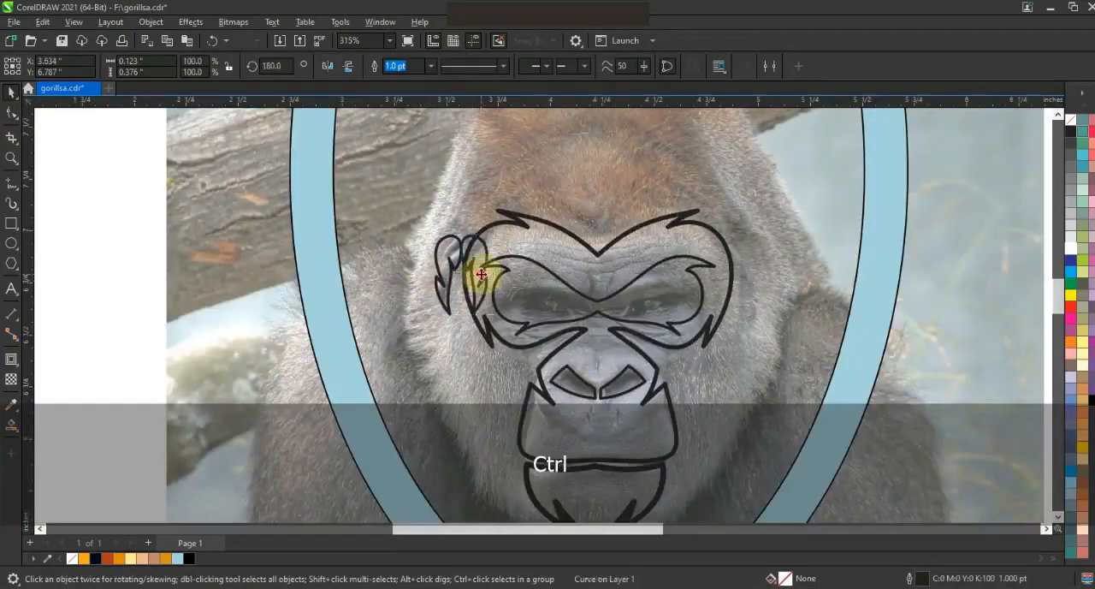
left_click_drag(771, 305, 754, 304)
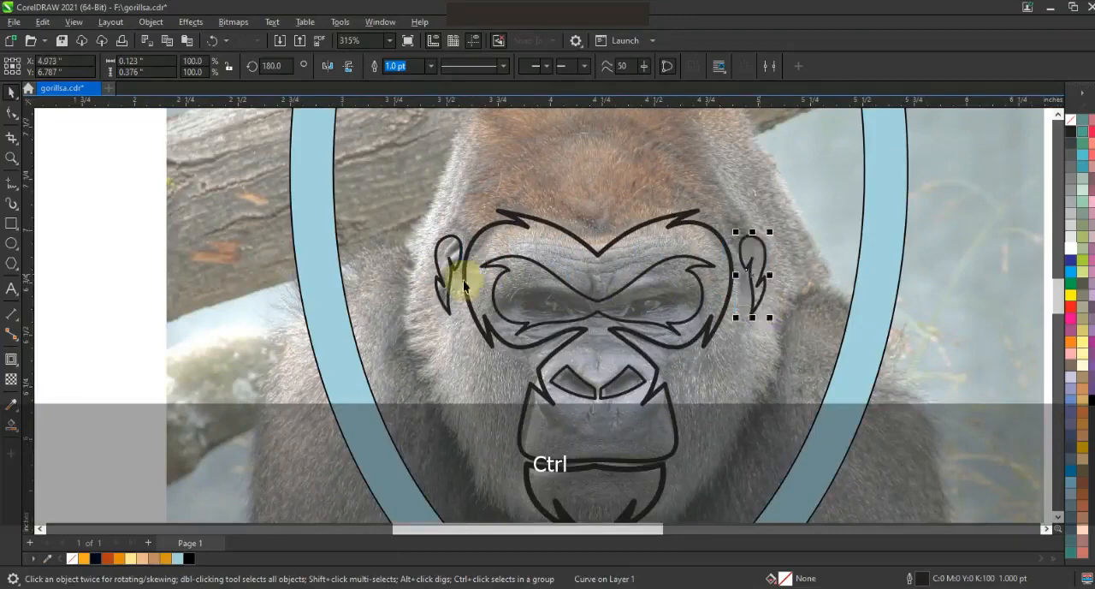
left_click(453, 277, "shift")
left_click(598, 252, "shift")
key("c")
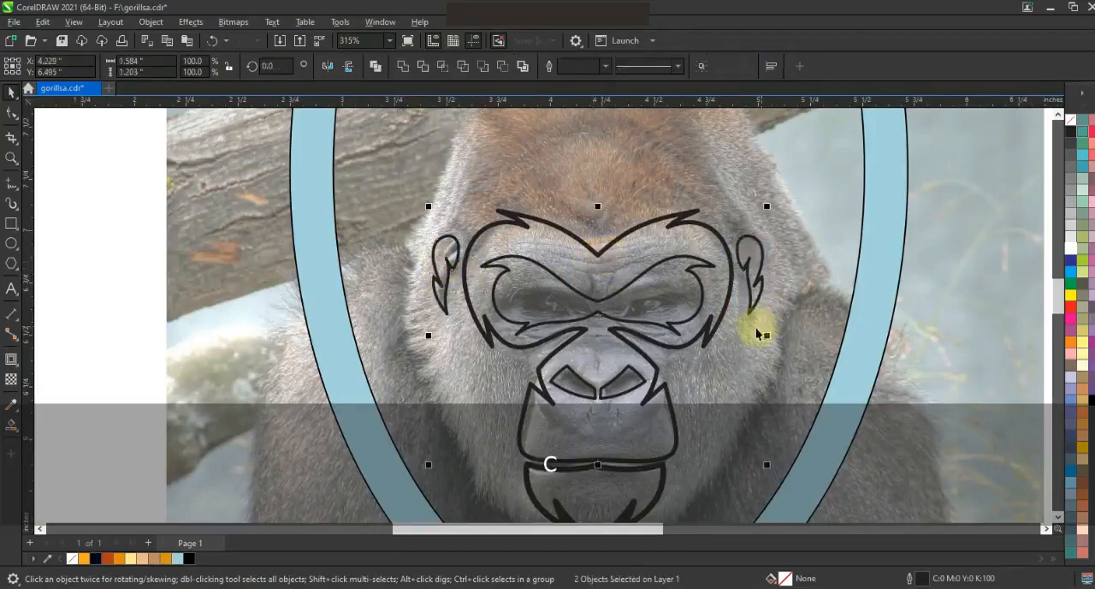
left_click(758, 326)
Draw an open straight-segment outline of half the head, from the mid-forehead past the temple and ear to the shoulder.
key("F3")
left_click(11, 183)
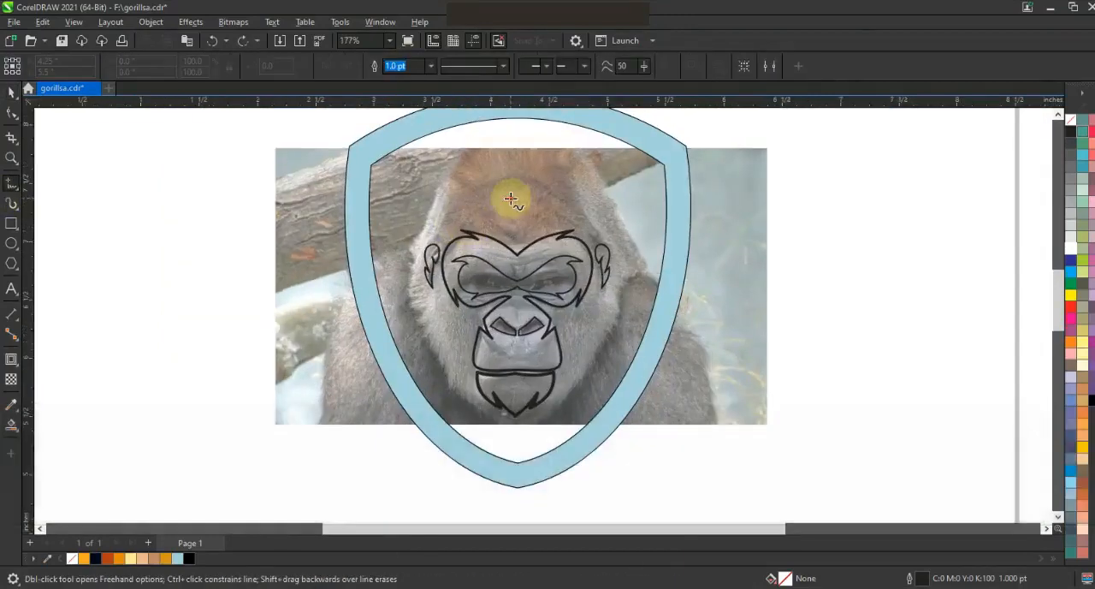
left_click(510, 197)
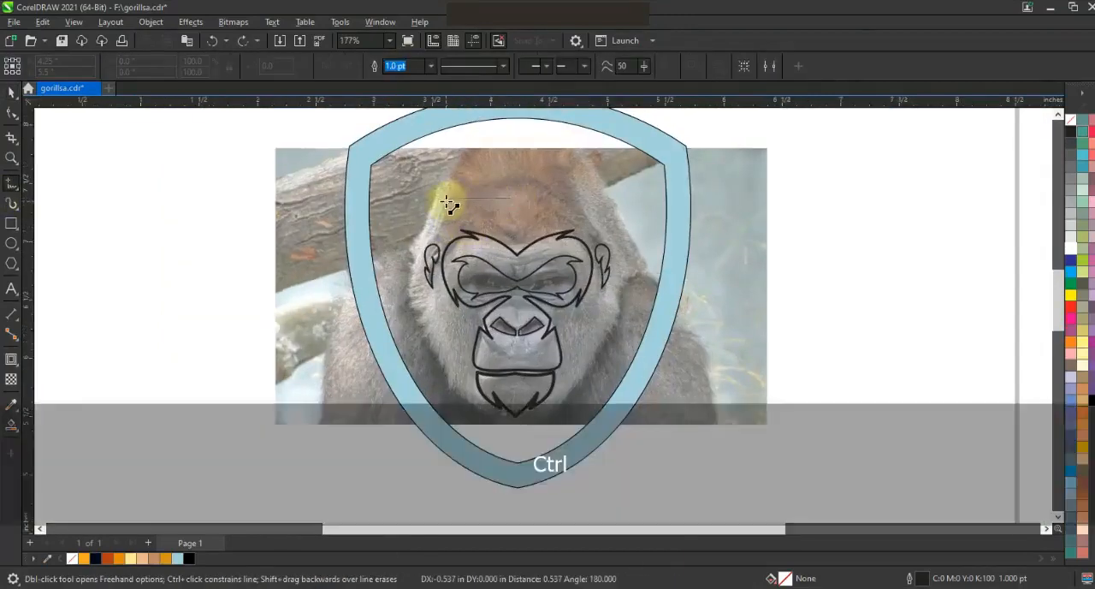
double_click(445, 198, "ctrl")
left_click(437, 237)
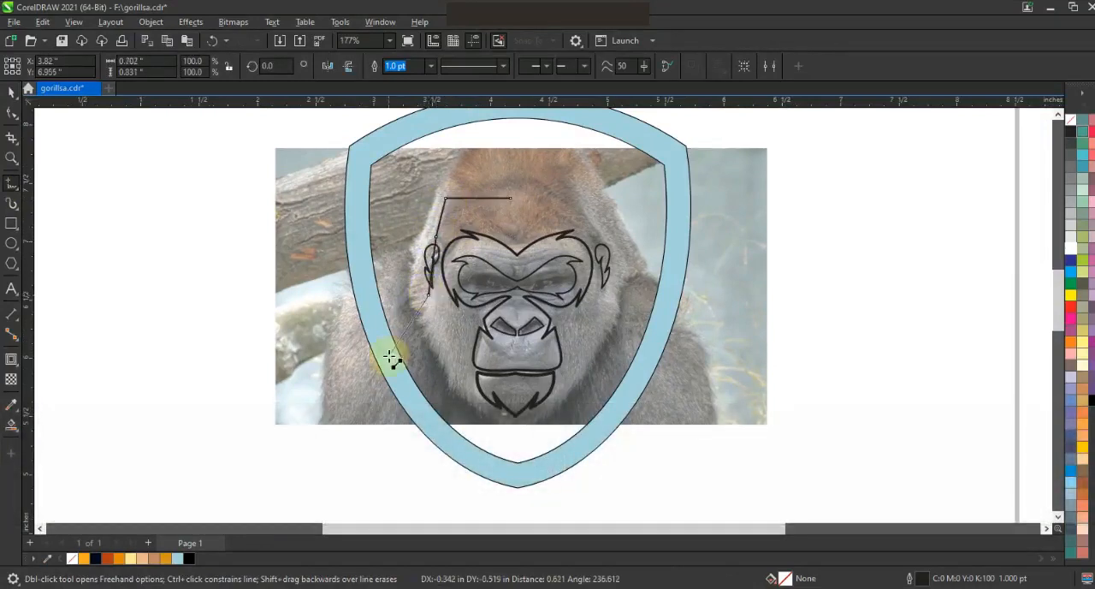
left_click(393, 365)
Convert the half-head outline to curves and bend it around the temple and the outside of the ear.
left_click(12, 114)
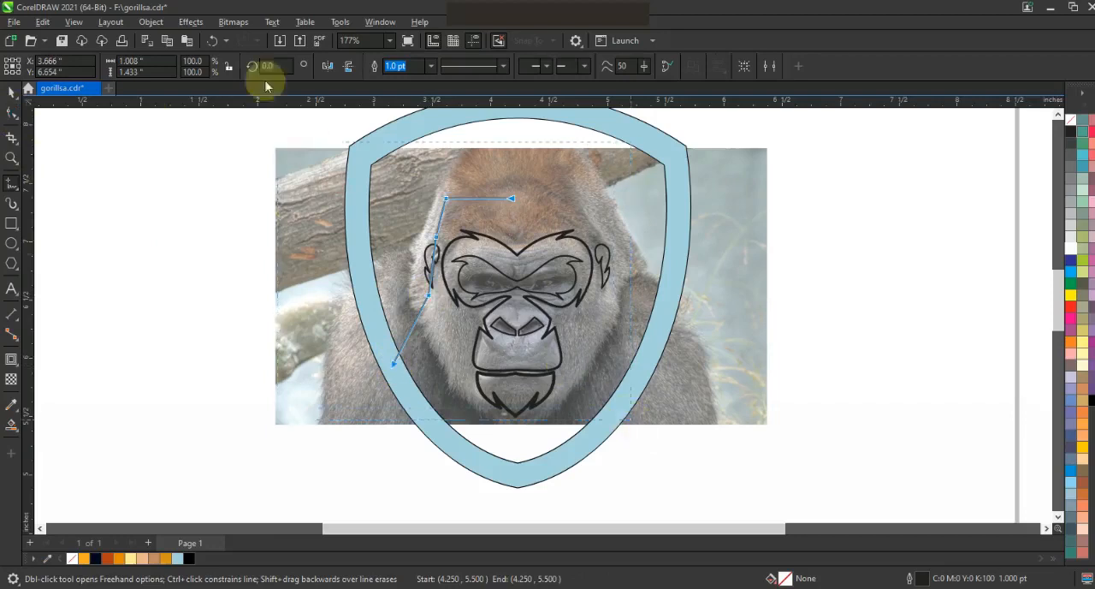
left_click(424, 235)
left_click(415, 241)
left_click_drag(431, 277, 435, 220)
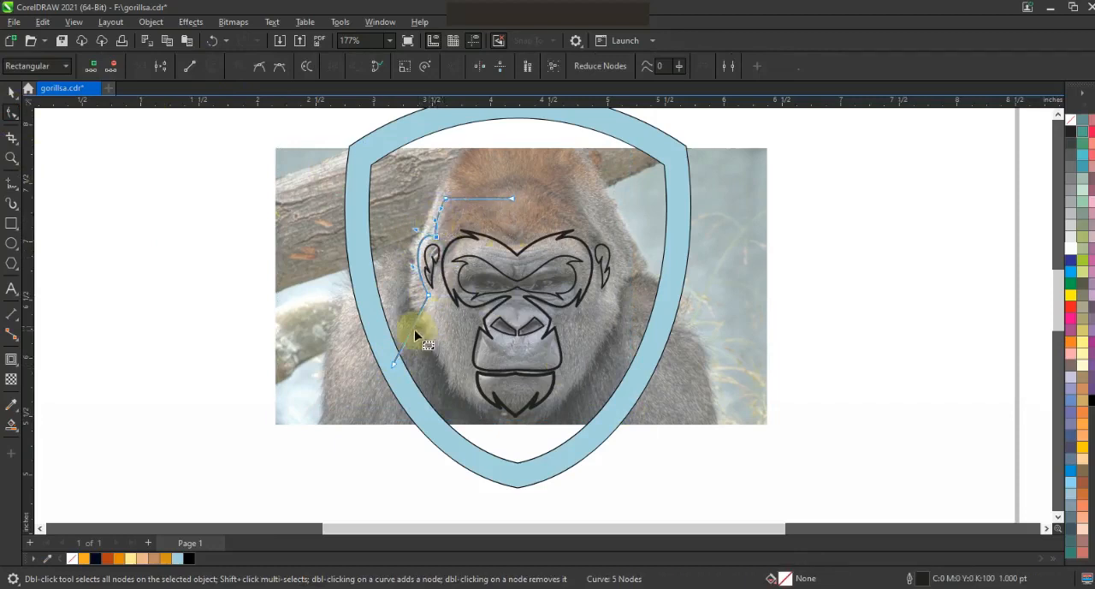
Mirror a copy of the half-head outline to the other side, combine both halves and join their end nodes on the forehead.
left_click(12, 92)
left_click_drag(389, 283, 631, 282)
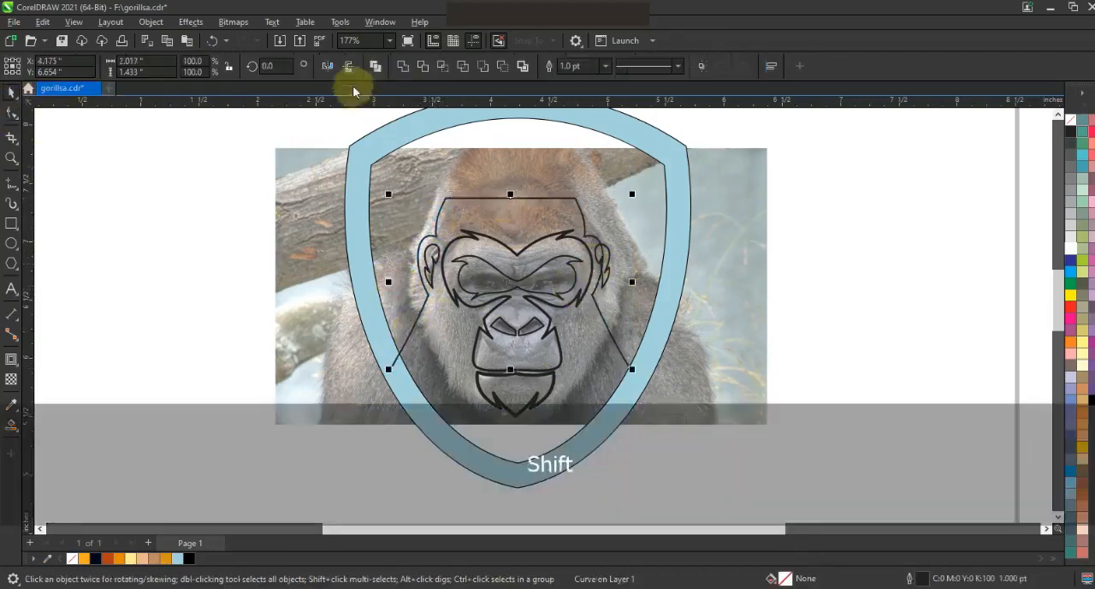
left_click(12, 112)
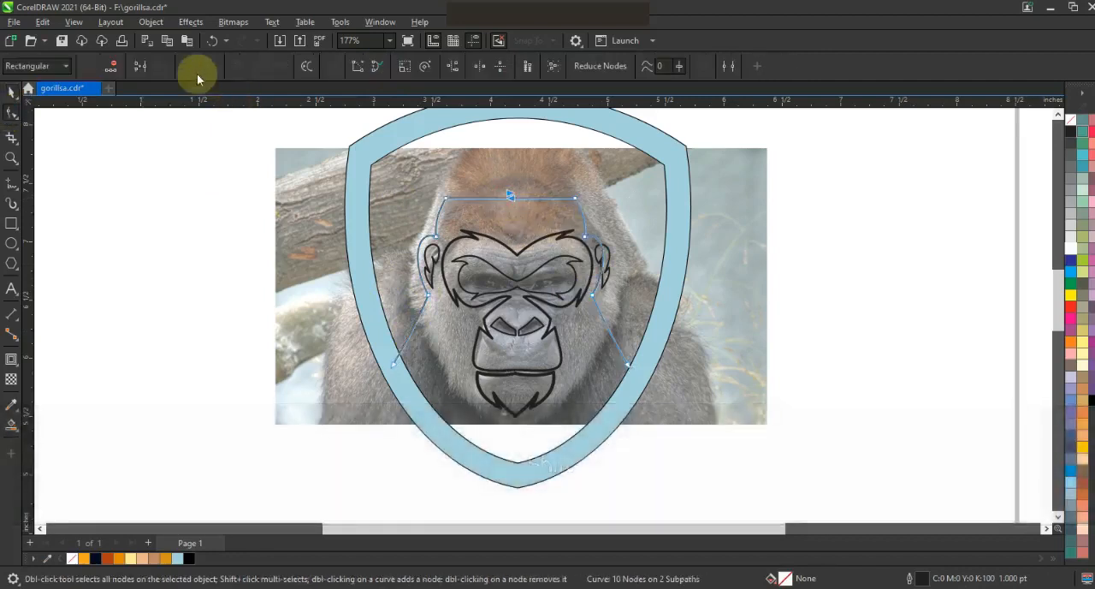
Widen the head outline to 107% and centre it with the shield.
left_click(12, 92)
left_click_drag(633, 284, 647, 281)
left_click(618, 390, "shift")
key("c")
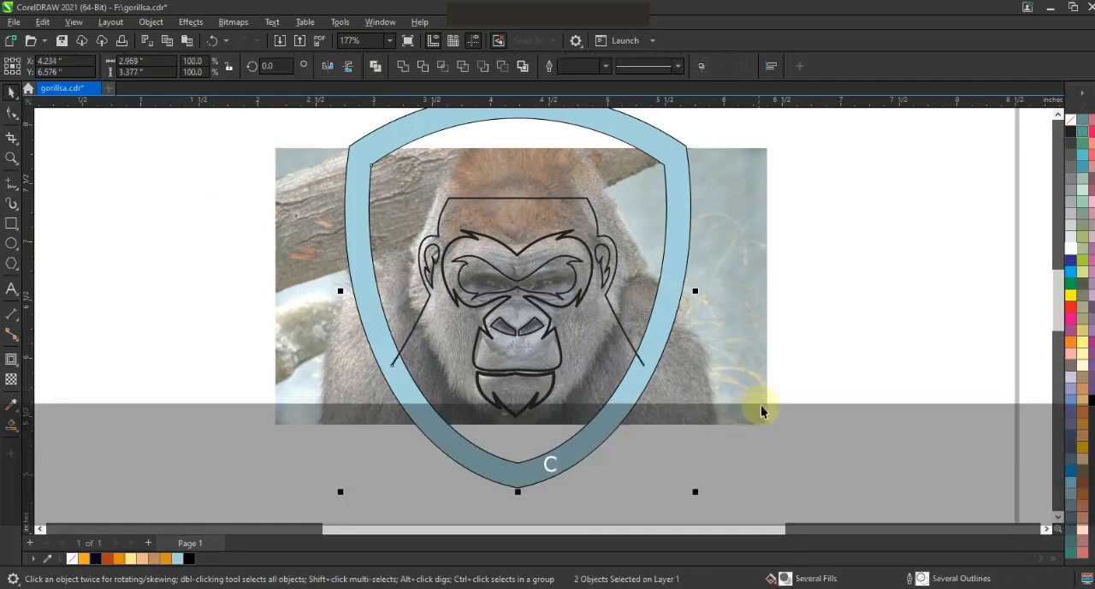
Move the gorilla photo out from behind the artwork to the left of the shield.
key("F3")
left_click_drag(733, 391, 461, 394)
left_click(12, 157)
left_click_drag(349, 224, 772, 445)
left_click(12, 111)
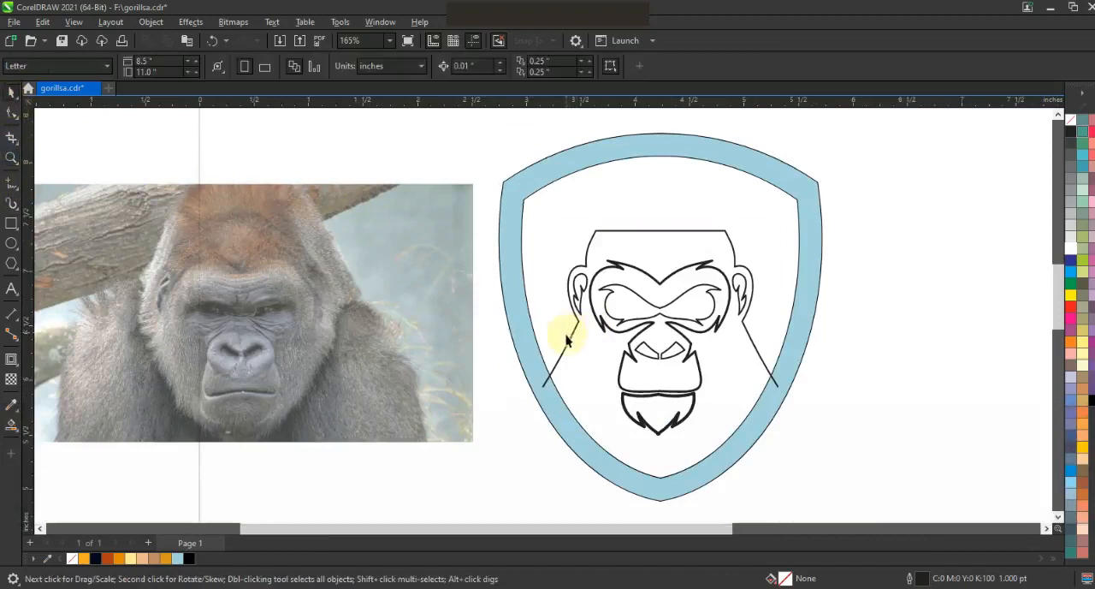
Extend the head outline from one shoulder to the other with straight segments along the shield's lower band, closing the body shape.
left_click(570, 332)
key("space")
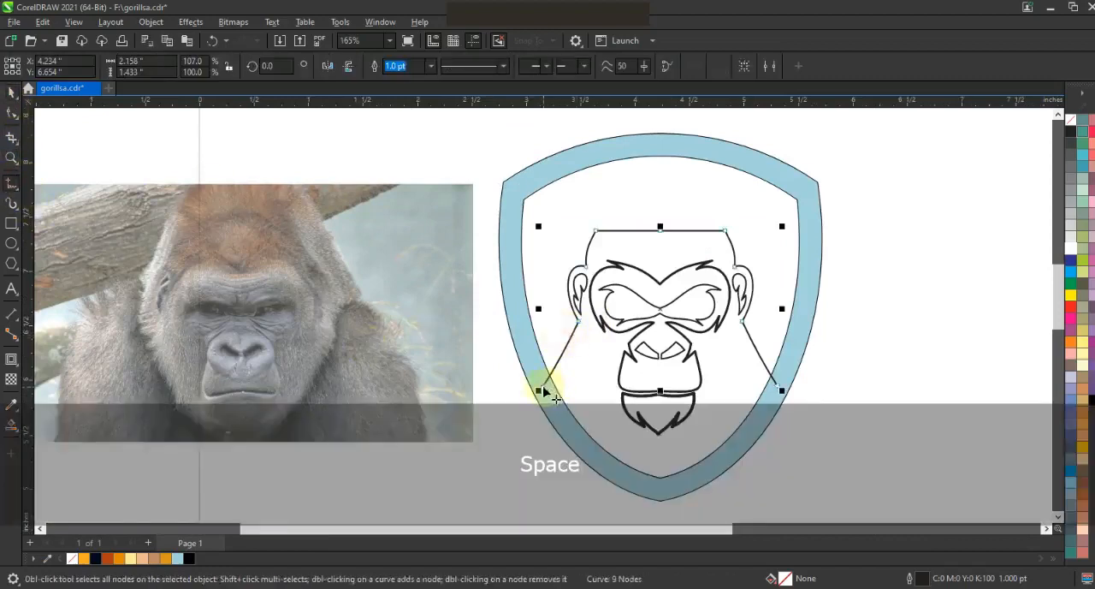
left_click(543, 386)
left_click(575, 440)
left_click(659, 476)
left_click(720, 462)
left_click(11, 92)
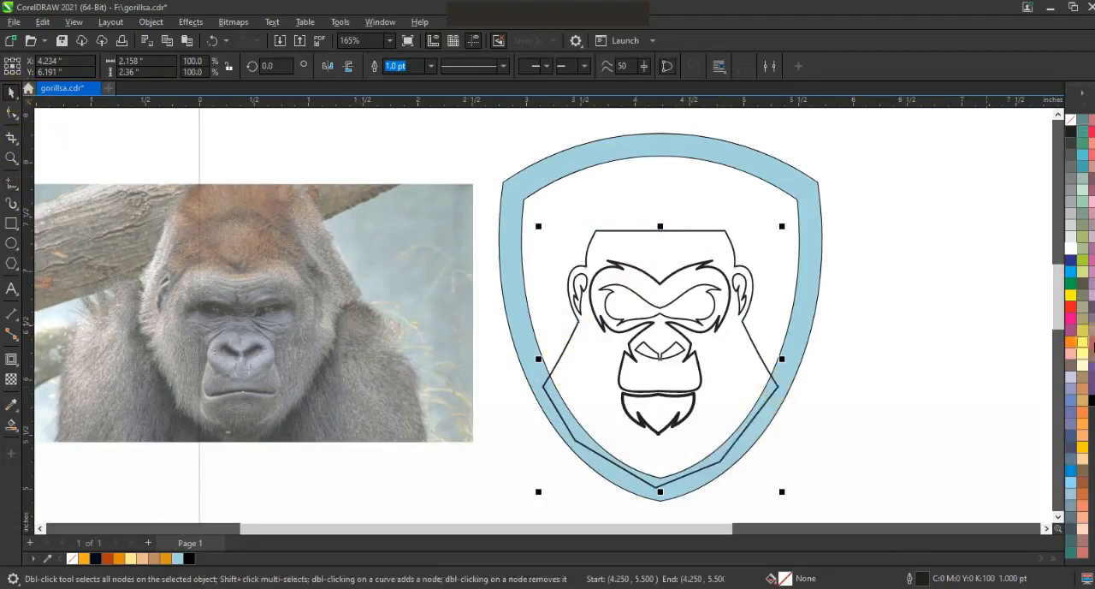
Fill the body shape black and send it behind everything, and fill the face, eye, nostril, chin and ear shapes white.
left_click(1091, 399)
key("shift+Page_Down")
left_click_drag(806, 215, 572, 432)
left_click(1074, 150)
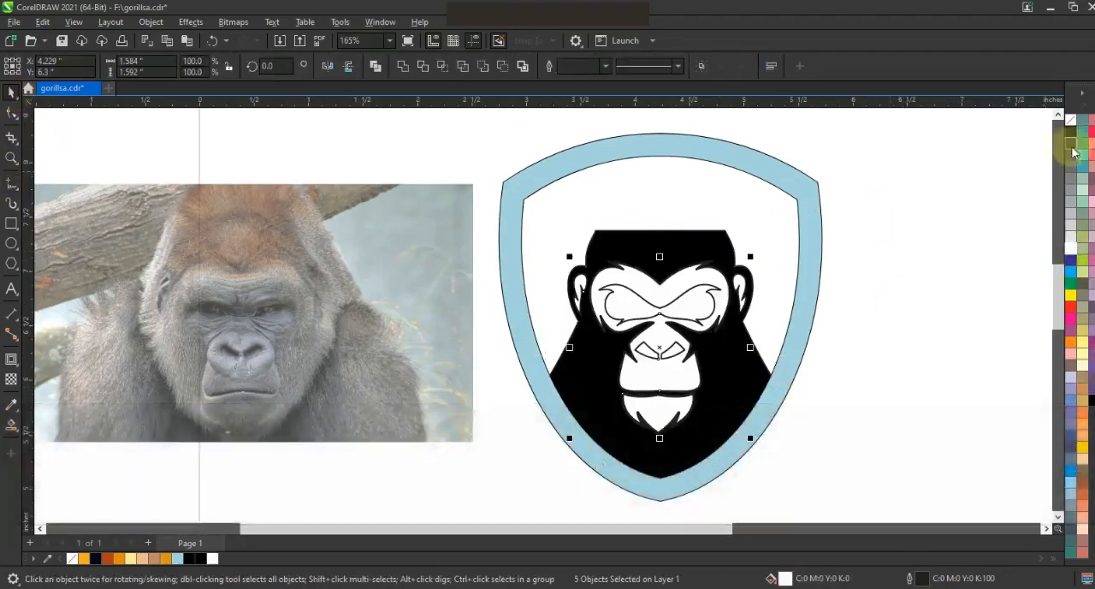
Fill the eye mask and the nostril shapes black.
left_click(945, 190)
left_click(708, 293)
left_click(678, 348, "shift")
left_click(1090, 399)
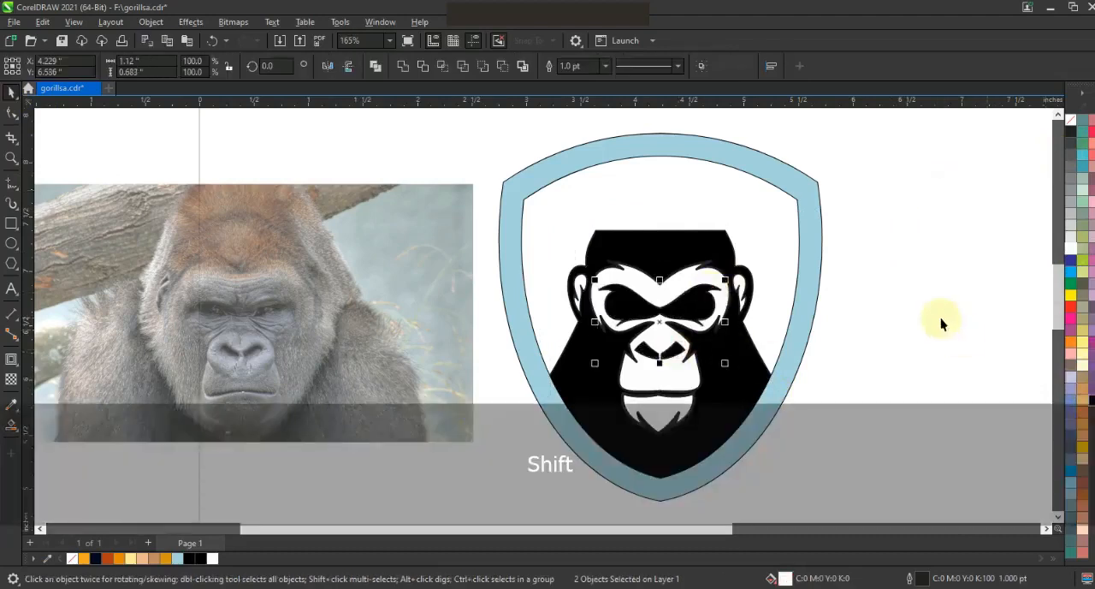
Remove the outlines from all the face, eye, nostril, chin and ear shapes.
left_click_drag(850, 230, 528, 449)
right_click(1074, 125)
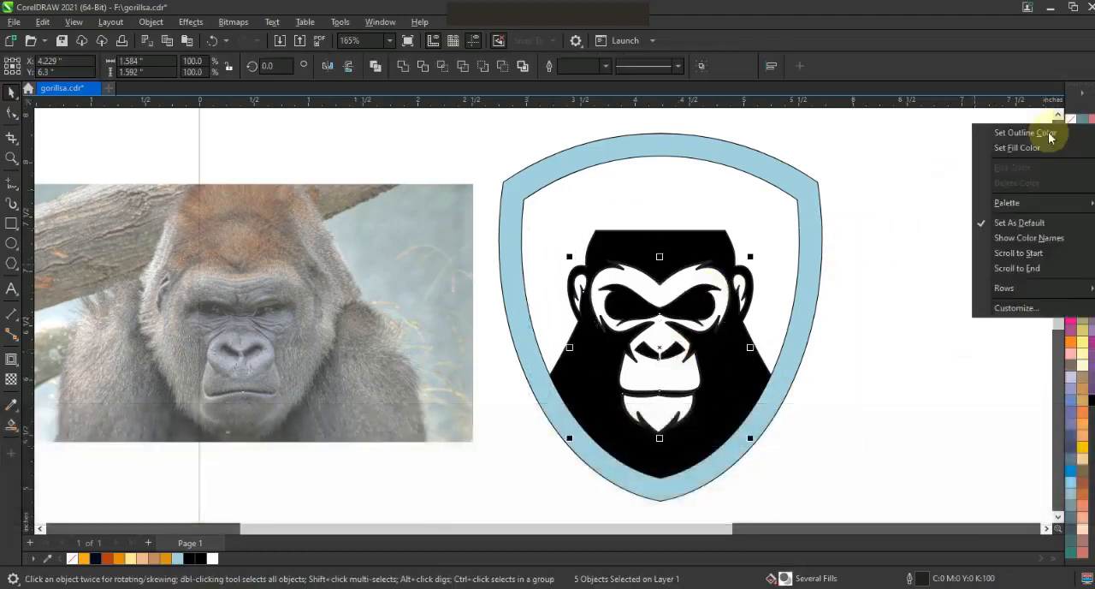
left_click(1023, 132)
left_click(992, 169)
Bend the body's straight neck-to-shoulder edge on the left into a curve.
left_click(760, 372)
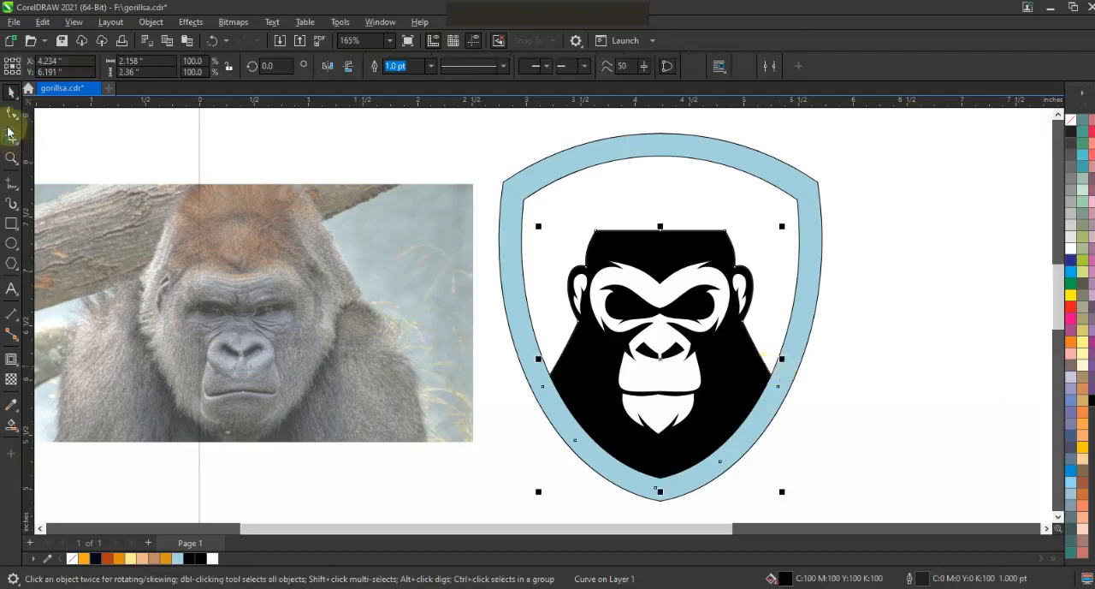
double_click(560, 343)
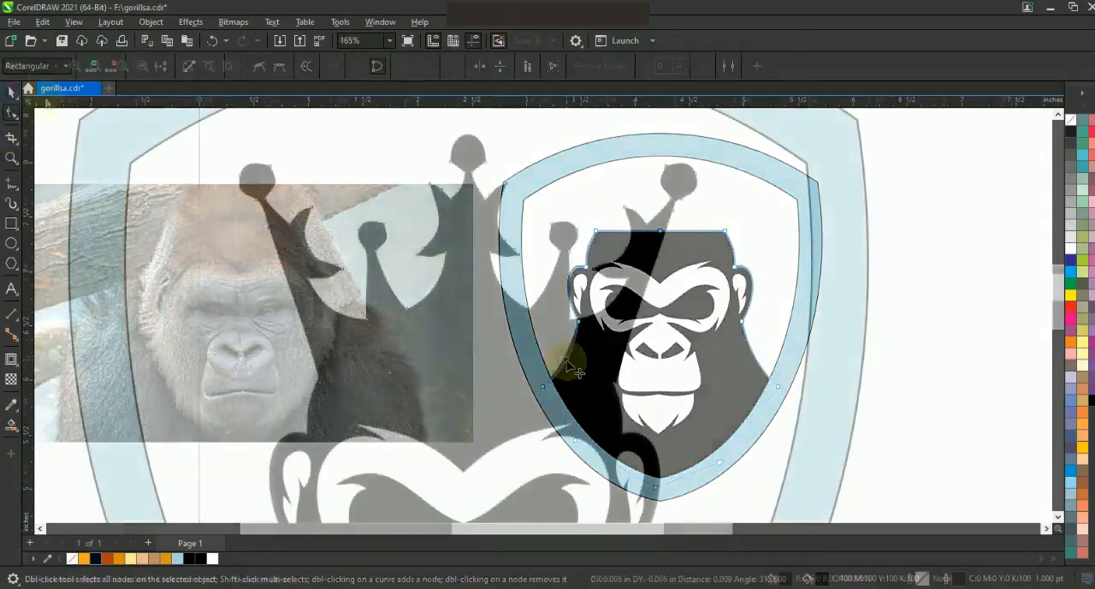
Set the black crown's outline colour to bright blue.
right_click(1076, 270)
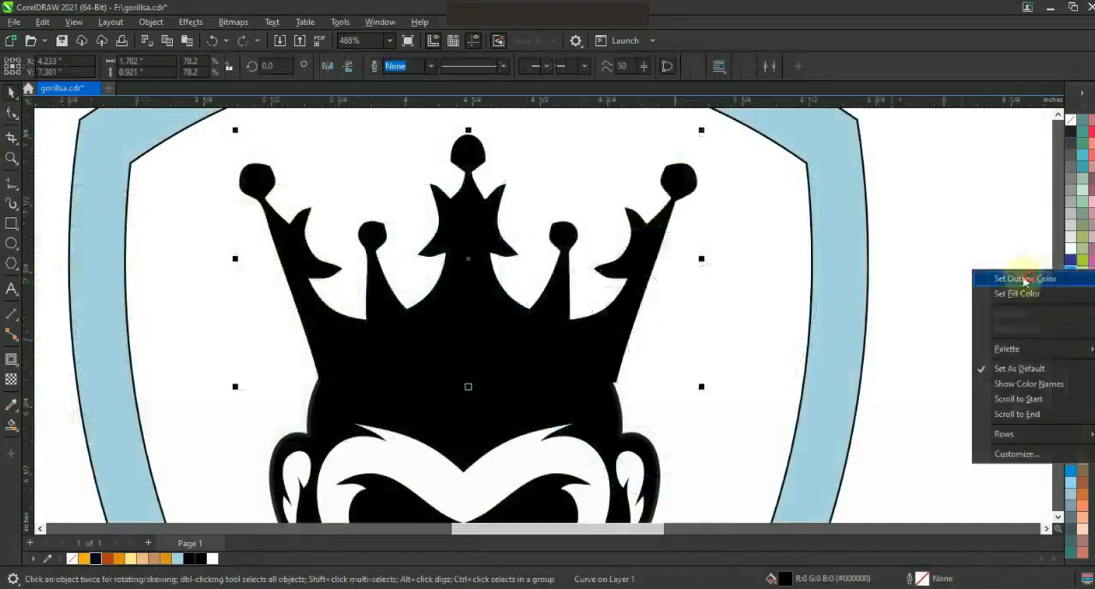
left_click(1024, 279)
left_click(233, 207)
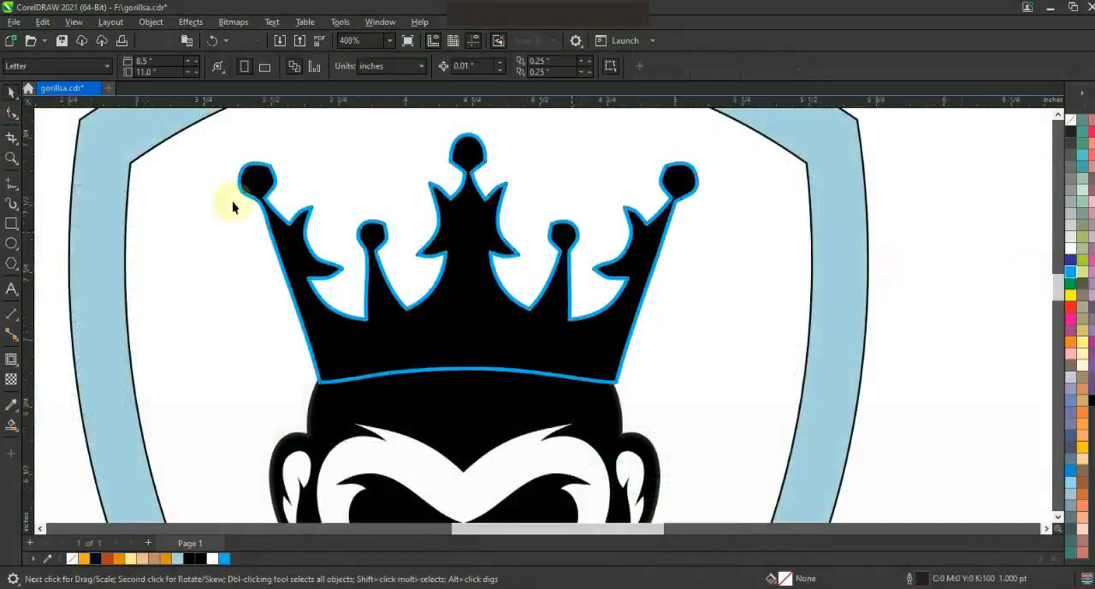
Draw a closed straight-segment inlay shape inside the left half of the crown, following its base, peaks and centre line.
left_click(12, 184)
left_click(328, 377)
left_click(467, 361)
left_click(467, 254, "ctrl")
left_click(407, 326)
left_click(379, 283)
left_click(374, 334)
left_click(303, 303)
Convert all the crown inlay's segments to curves and bend its upper edges and base parallel to the crown's contour.
left_click(11, 117)
left_click_drag(180, 185, 484, 400)
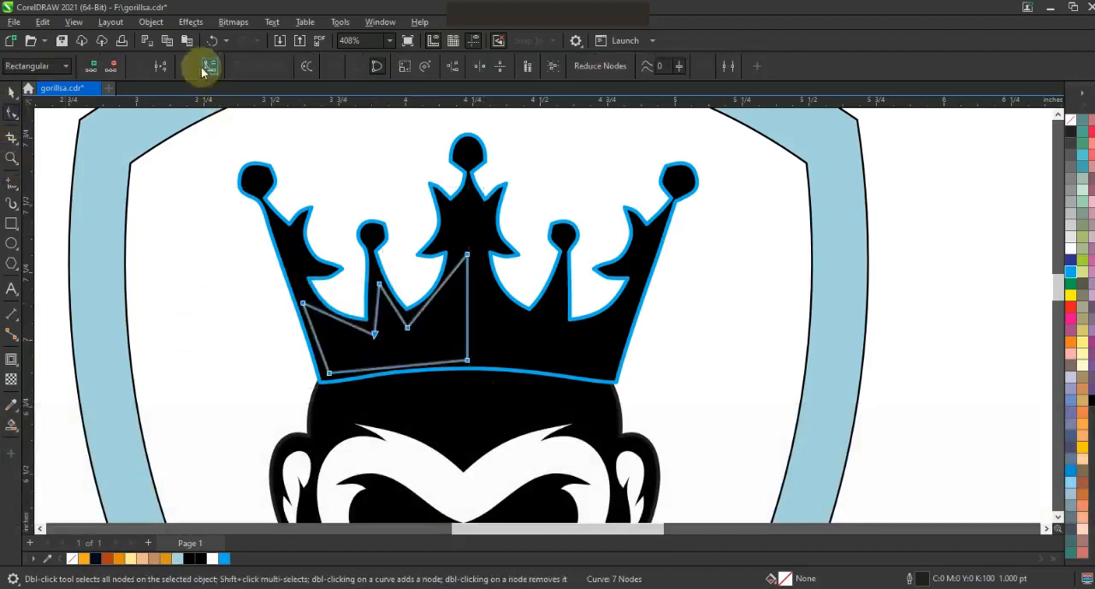
left_click(435, 303)
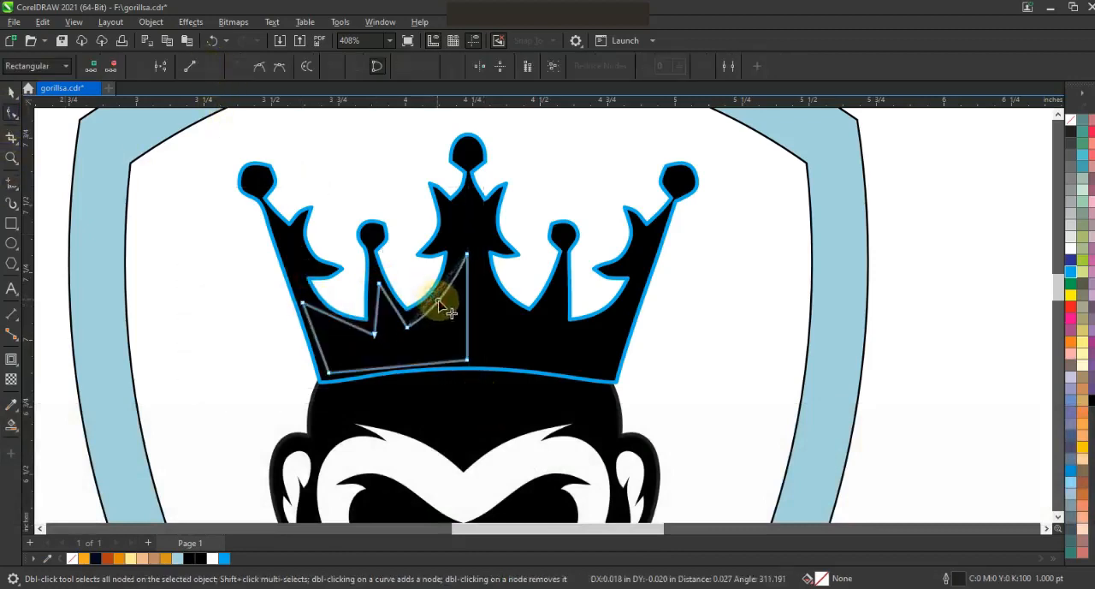
left_click(378, 320)
left_click_drag(377, 318, 382, 319)
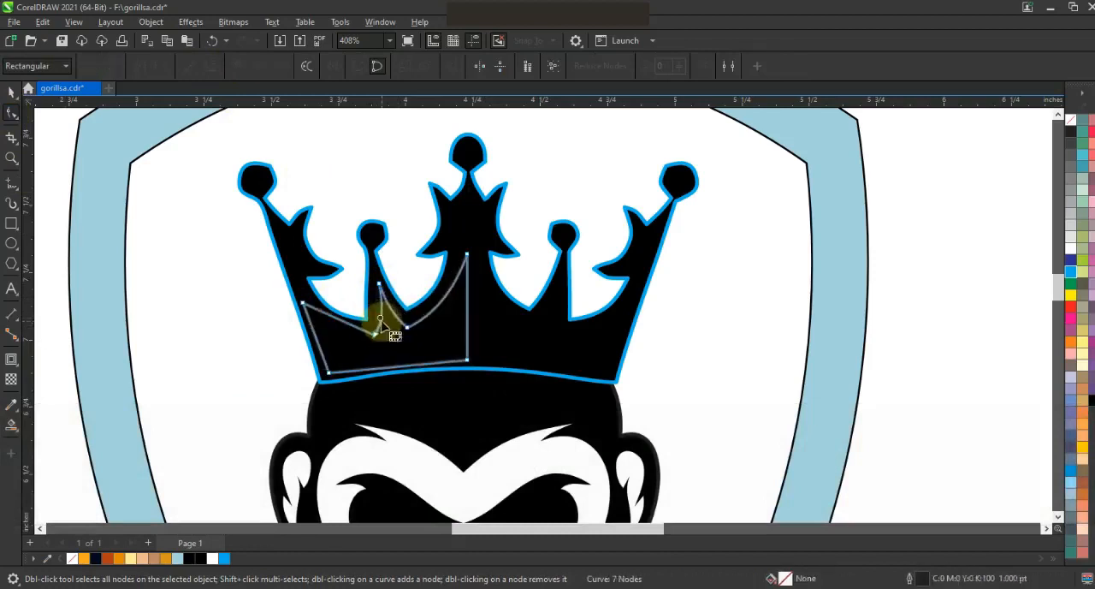
left_click(343, 327)
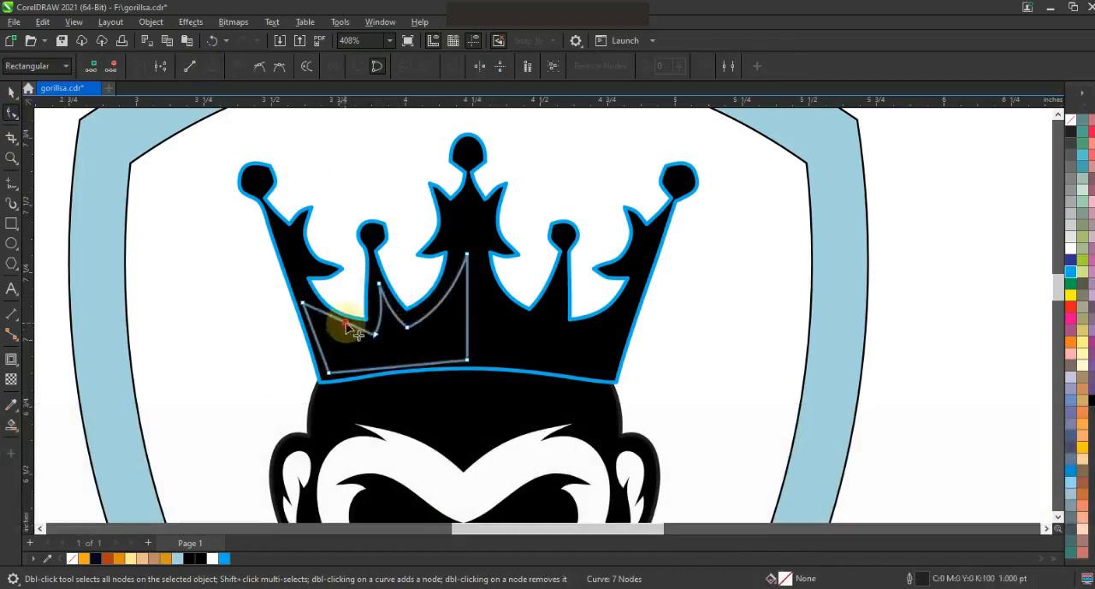
left_click_drag(346, 324, 344, 329)
left_click(399, 369)
left_click_drag(396, 366, 395, 360)
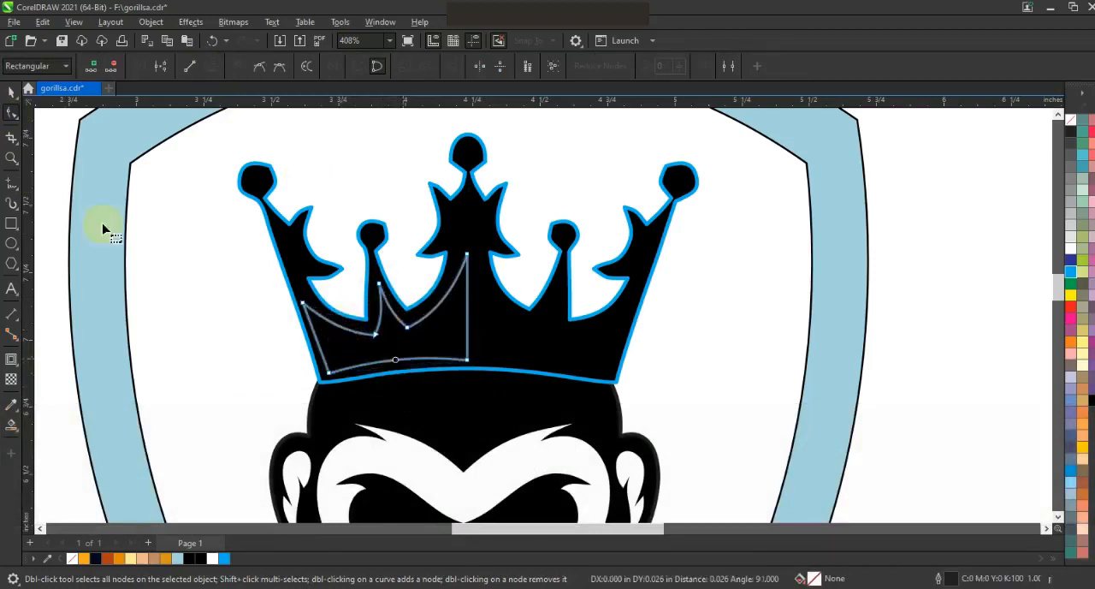
Fill the crown inlay with golden orange and place a mirrored copy of it in the crown's other half.
left_click(11, 91)
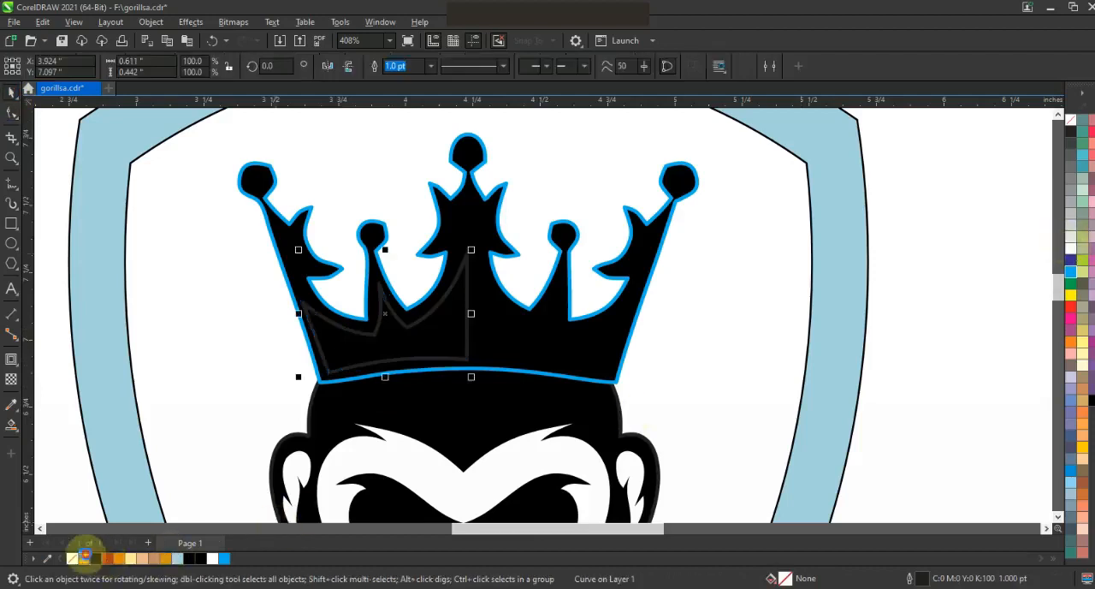
left_click(85, 558)
left_click_drag(299, 314, 554, 359)
right_click(554, 360)
left_click(456, 345, "shift")
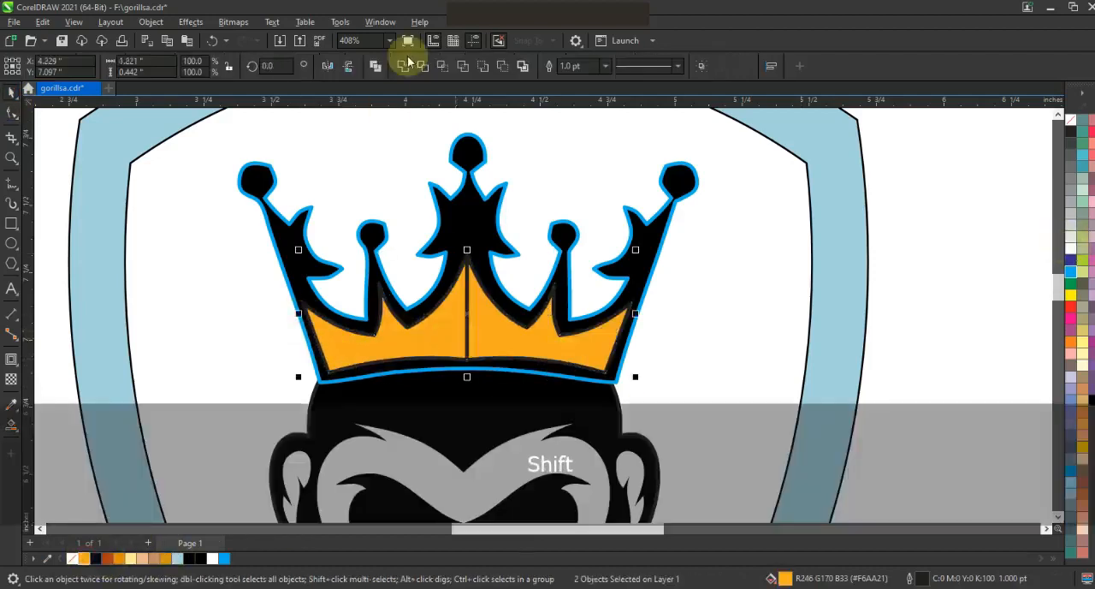
Weld the two crown inlay halves and delete the leftover node at the middle of the base.
left_click(403, 66)
left_click(12, 112)
left_click_drag(452, 344, 480, 375)
key("Delete")
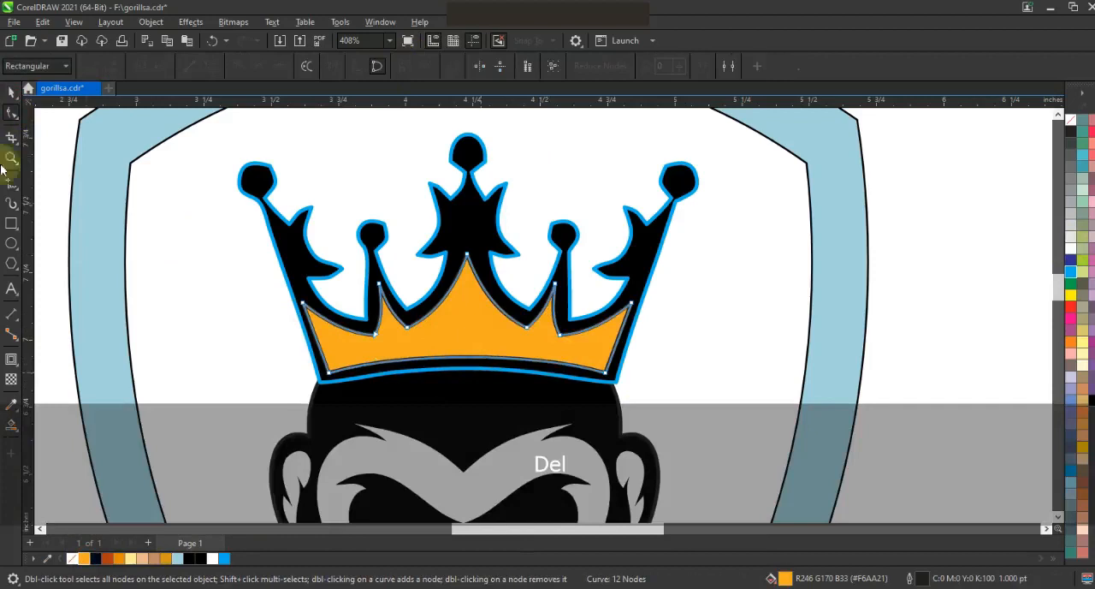
Remove the outlines from the orange crown inlay and from the black crown.
left_click(11, 92)
right_click(1071, 121)
left_click(1051, 137)
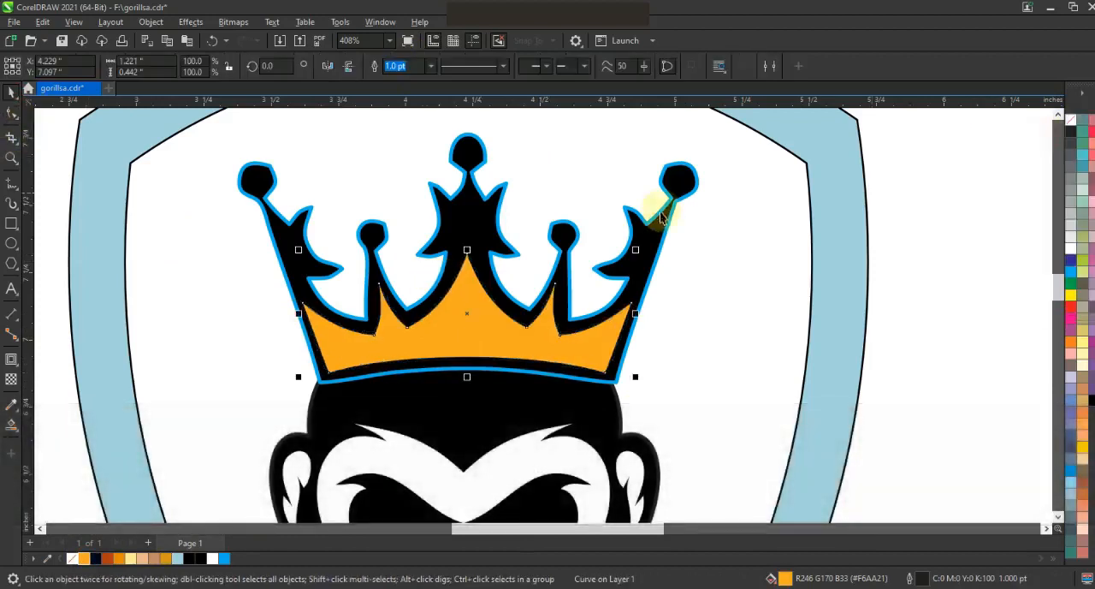
left_click(657, 213)
right_click(1071, 121)
left_click(1052, 134)
left_click(953, 206)
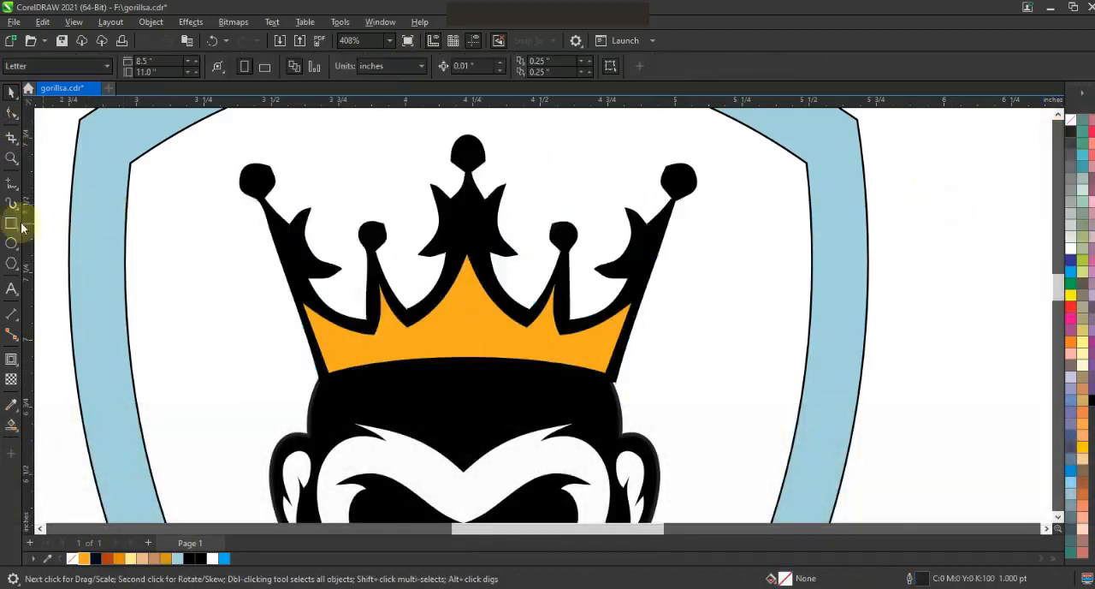
Draw a narrow vertical rectangle across the crown's centre and place two copies beside it, the last about 0.09 in wide and 0.56 in tall.
left_click(11, 223)
left_click_drag(440, 231, 464, 388)
key("space")
left_click_drag(443, 310, 506, 320)
right_click(481, 318)
right_click(506, 319)
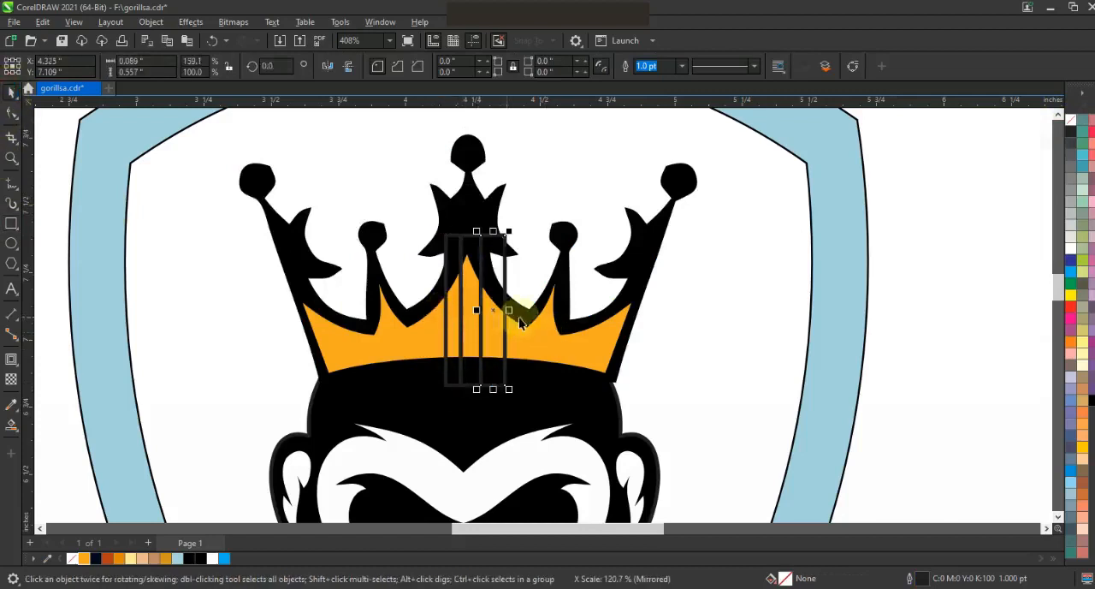
Create three light blue stripes where the rectangles cross the orange inlay with Smart Fill, and delete the helper rectangles.
left_click(12, 428)
left_click(484, 335)
left_click(451, 335)
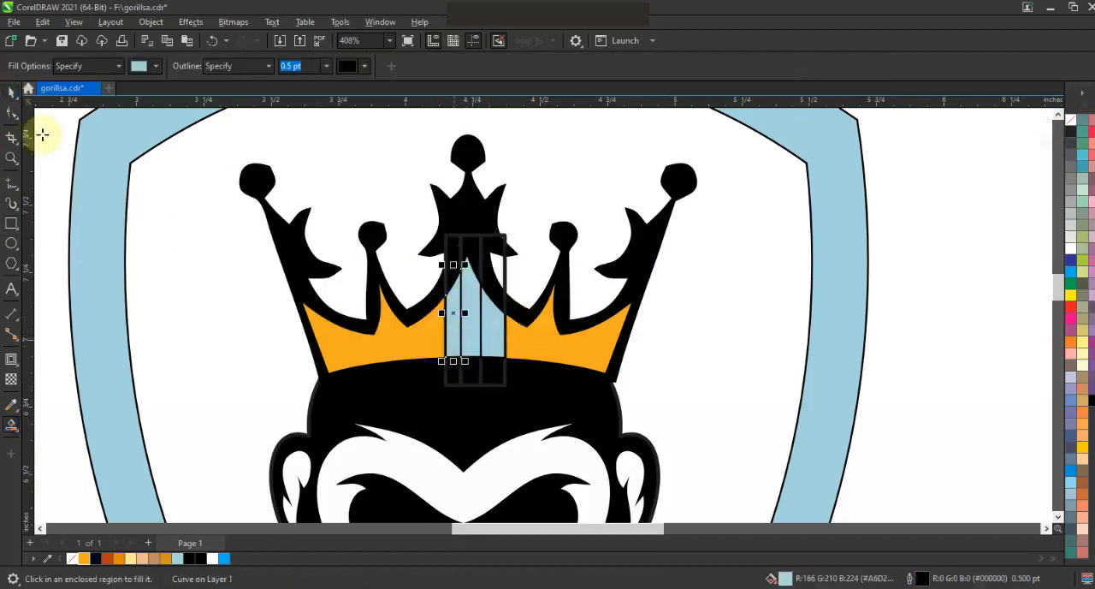
key("space")
left_click(462, 377)
key("Delete")
left_click(455, 377)
key("Delete")
left_click(501, 380)
key("Delete")
Fill the crown's right stripe with dark orange and the middle stripe with pale yellow.
left_click(498, 349)
left_click(119, 560)
left_click(470, 347)
left_click(130, 559)
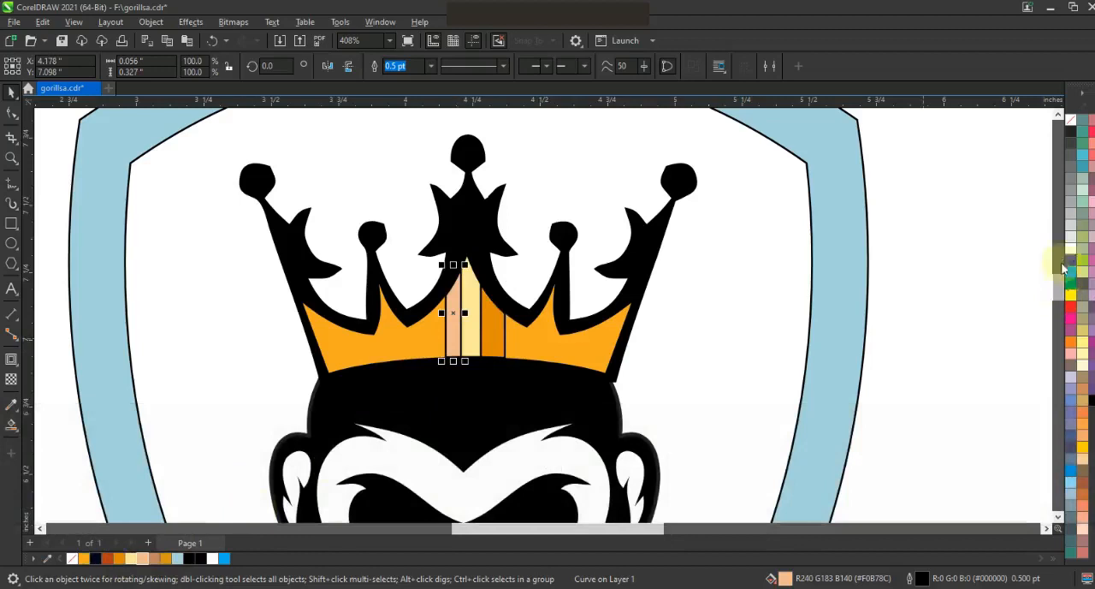
key("Escape")
Fill the empty area inside the shield around the gorilla and crown with light blue using Smart Fill.
scroll(640, 220, "down", 4)
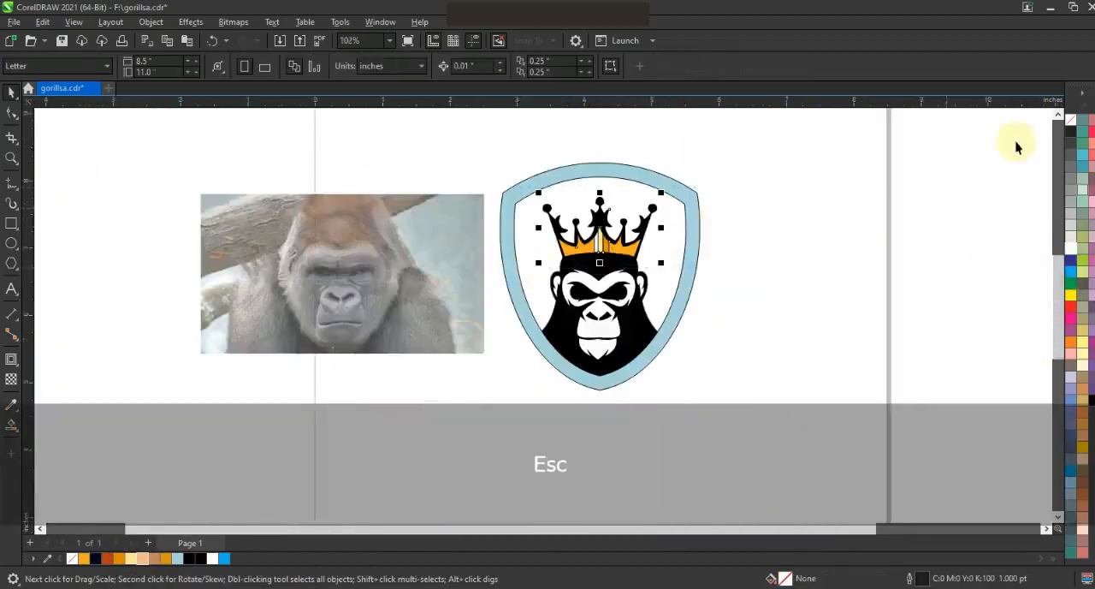
left_click_drag(750, 137, 322, 421)
key("shift+F2")
key("Escape")
left_click(12, 428)
left_click(648, 319)
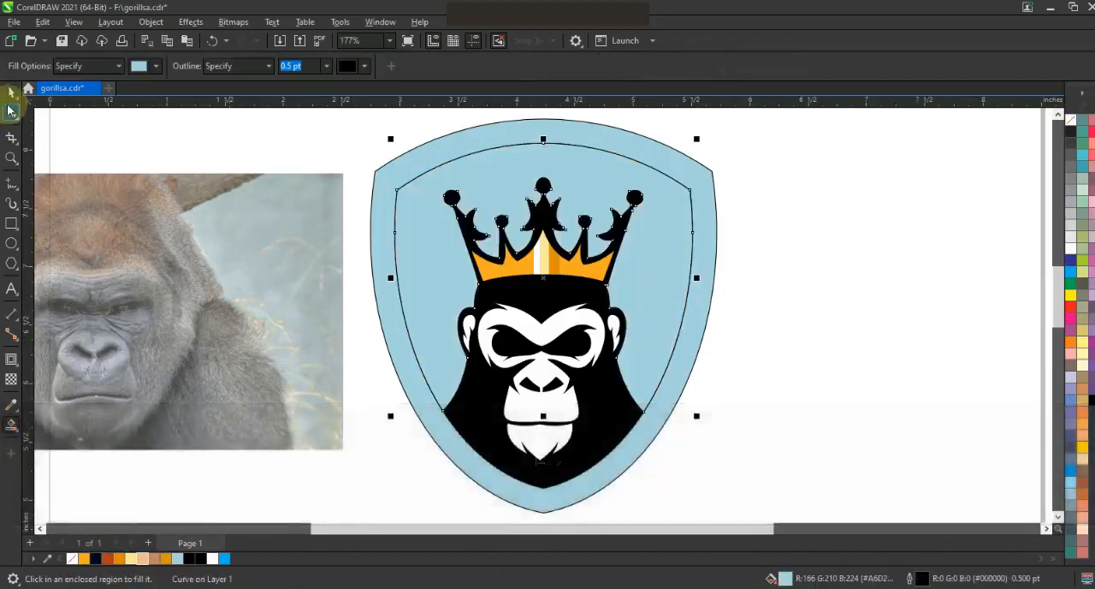
Fill the shield area around the gorilla and crown with orange.
key("space")
left_click(83, 558)
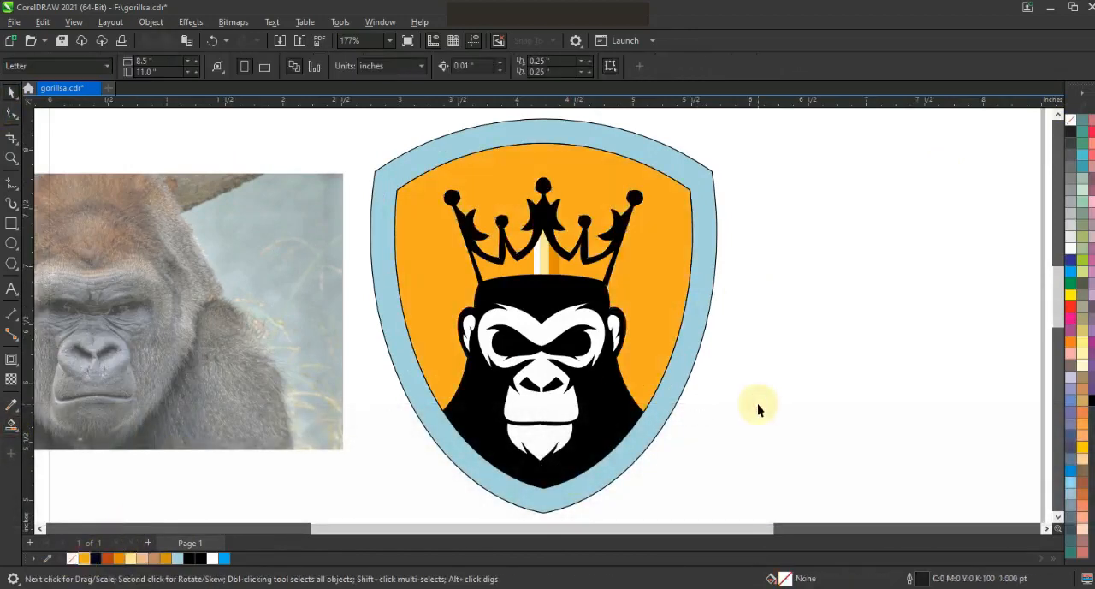
left_click(824, 373)
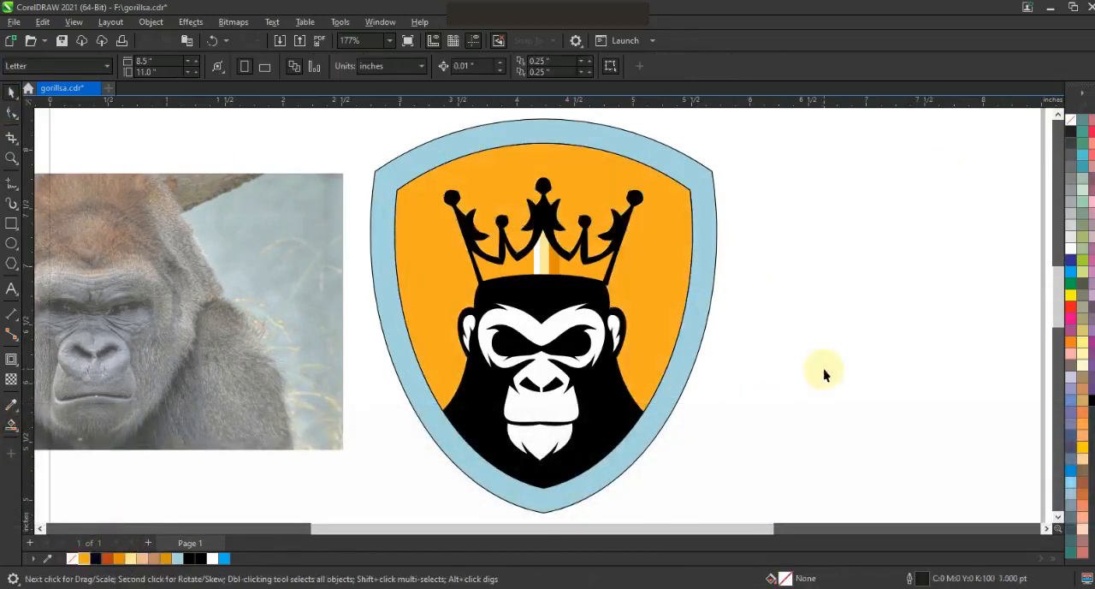
Fill the gorilla's chin and ears with light peach and its face with brown.
left_click(538, 451)
left_click_drag(142, 558, 545, 413)
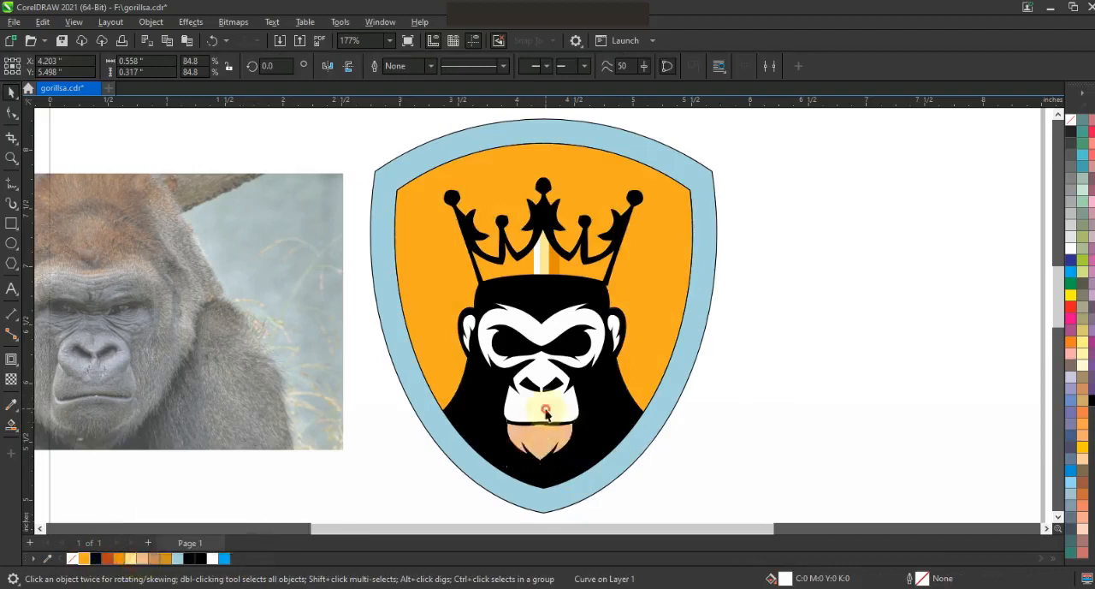
left_click(155, 561)
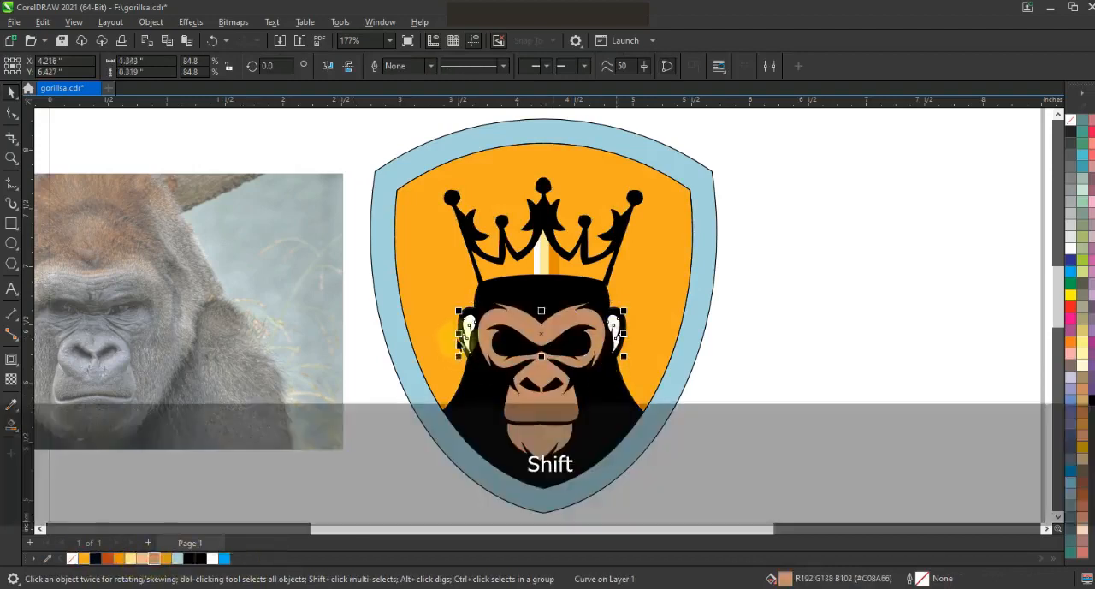
key("shift+Tab")
left_click(147, 560)
left_click(811, 444)
Draw a pointed, rounded-bottom eye shape about 0.29 in wide and 0.1 in tall inside the black eye area on the photo's side.
left_click(12, 158)
left_click_drag(394, 248, 766, 482)
left_click(11, 184)
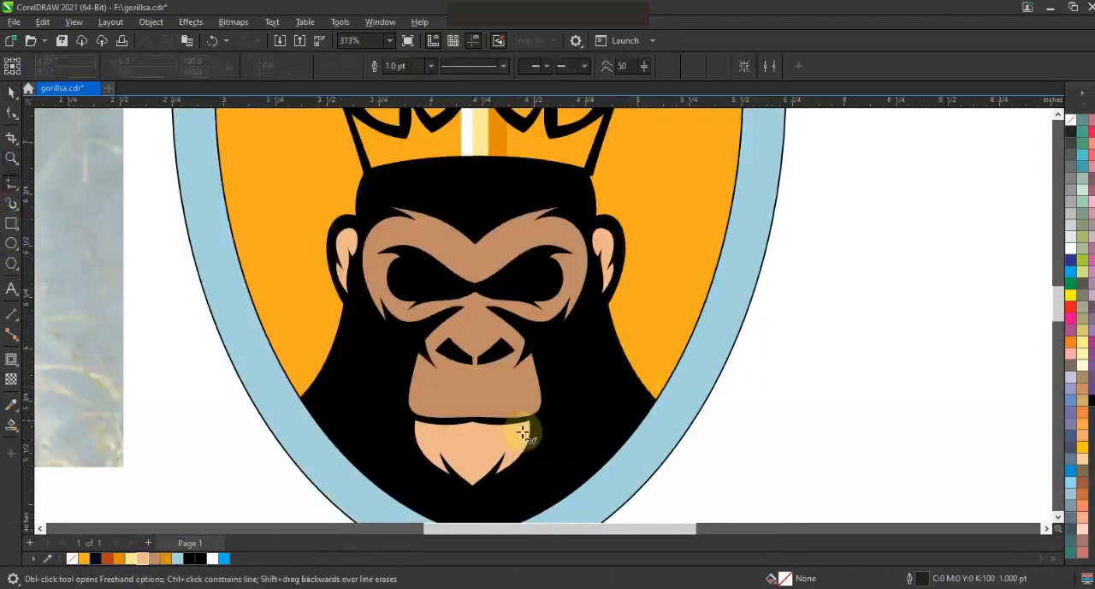
key("Escape")
scroll(709, 263, "down", 2)
key("z")
left_click_drag(552, 220, 755, 345)
left_click_drag(291, 220, 717, 372)
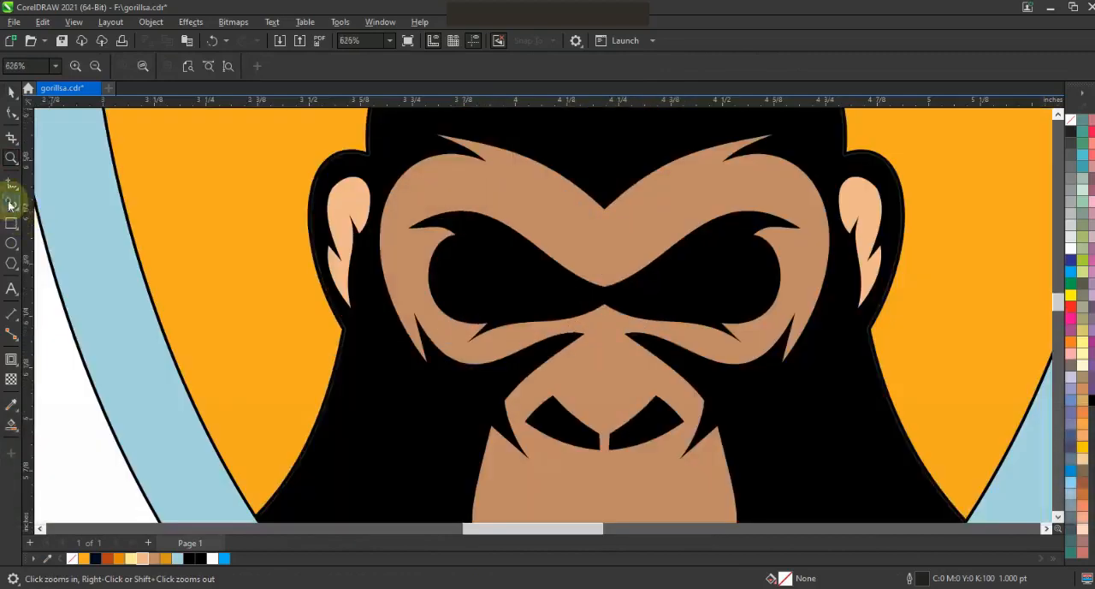
left_click(11, 184)
left_click(455, 253)
left_click(576, 296)
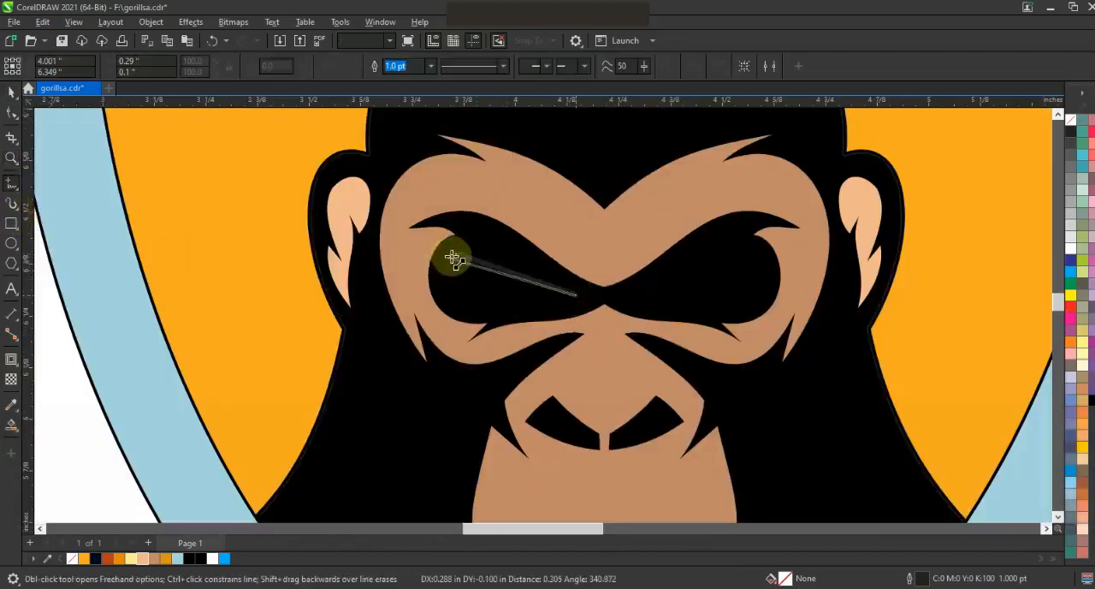
left_click(11, 112)
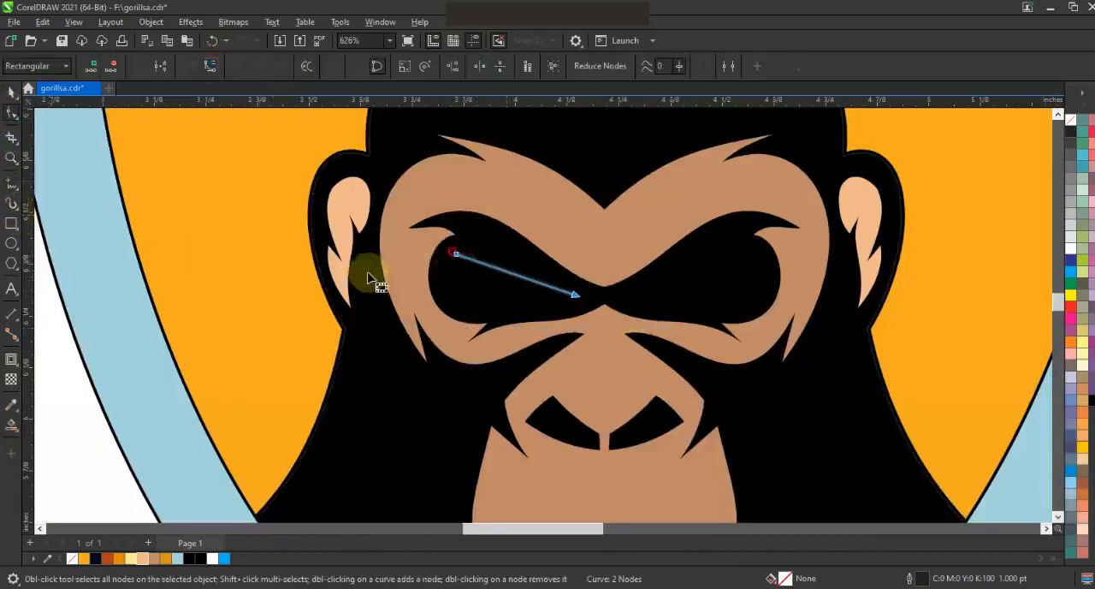
mouse_move(498, 269)
left_mouse_down()
mouse_move(471, 311)
mouse_move(496, 254)
left_mouse_up()
key("space")
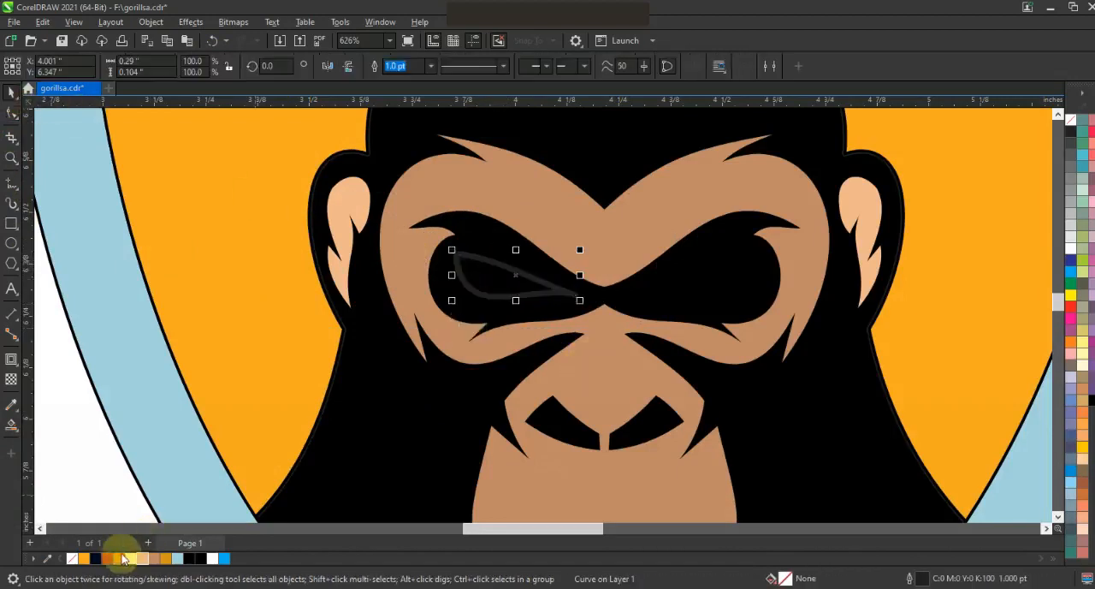
Fill the eye shape with dark orange and weld it with a mirrored copy placed in the other eye.
left_click(119, 558)
left_click_drag(457, 276, 701, 289)
left_click(504, 276, "shift")
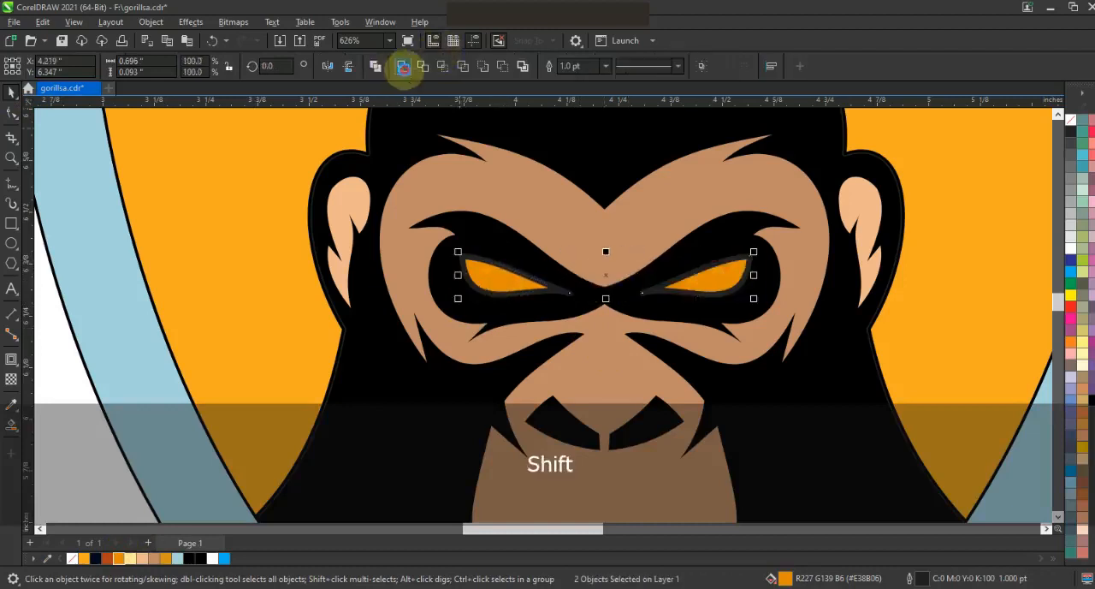
key("Escape")
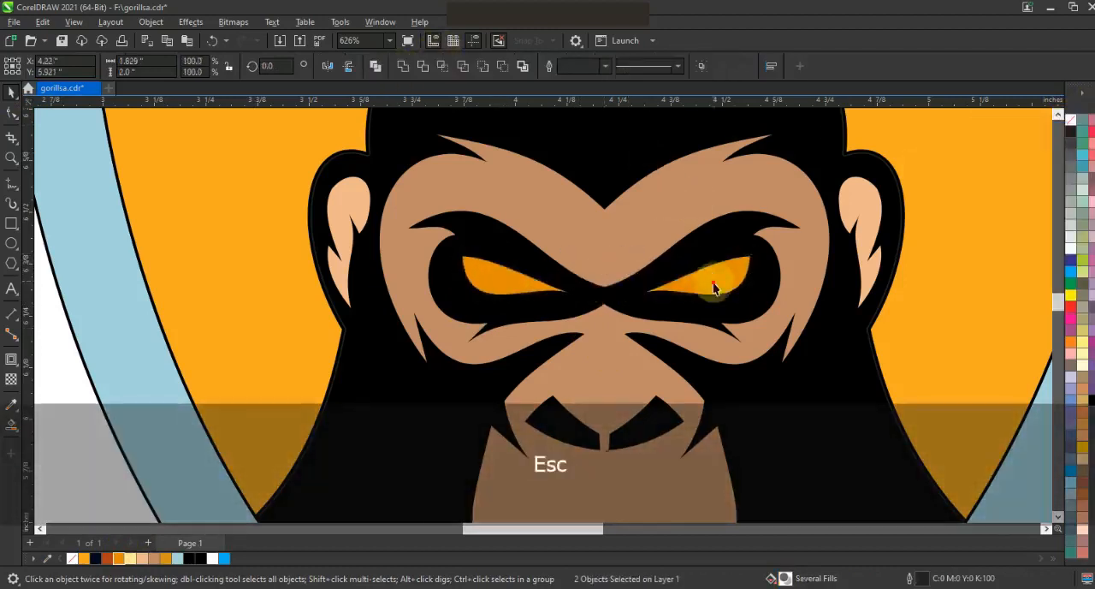
Fill the shield's outer border with very dark navy.
key("F3")
key("Escape")
left_click_drag(753, 410, 579, 185)
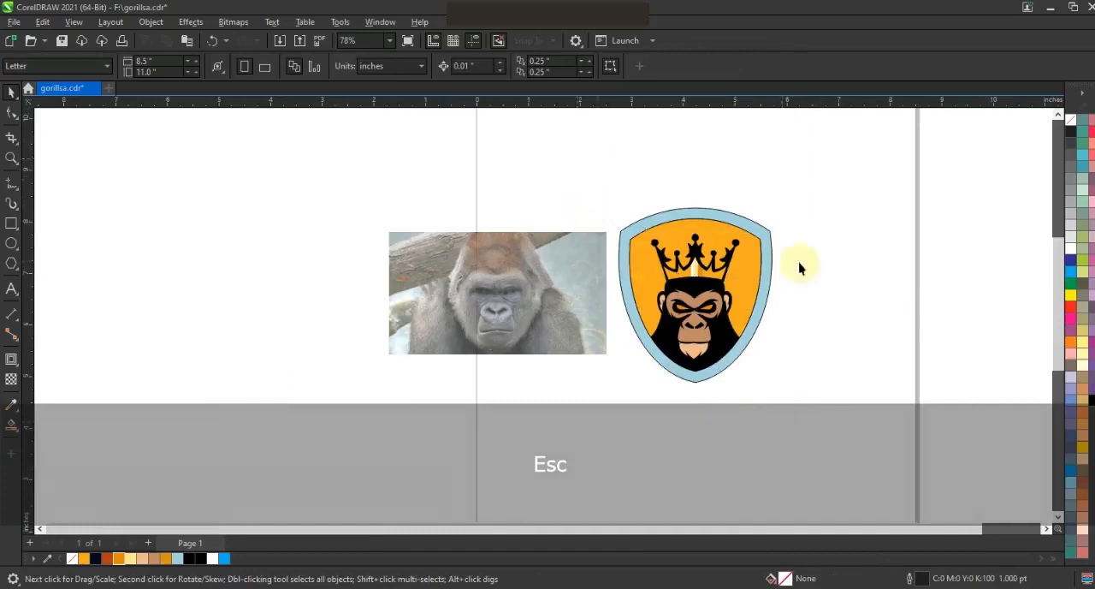
left_click(745, 291)
left_click(96, 558)
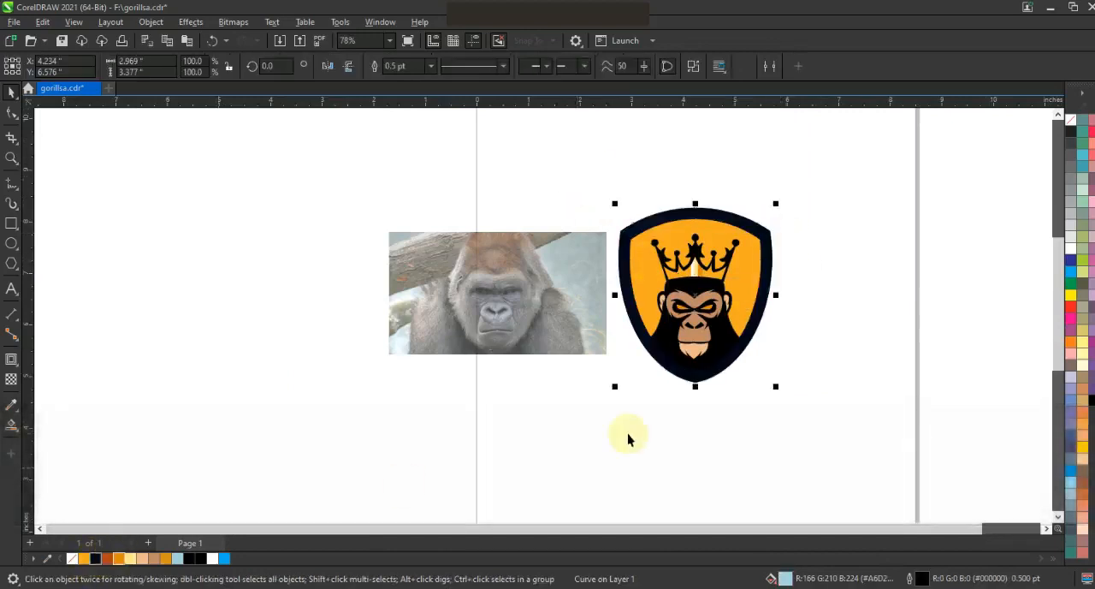
left_click(773, 408)
Apply a vertical fountain fill to the shield's background, from orange near the gorilla's nose to yellow at the crown.
left_click_drag(812, 419, 568, 188)
key("shift+F2")
key("Escape")
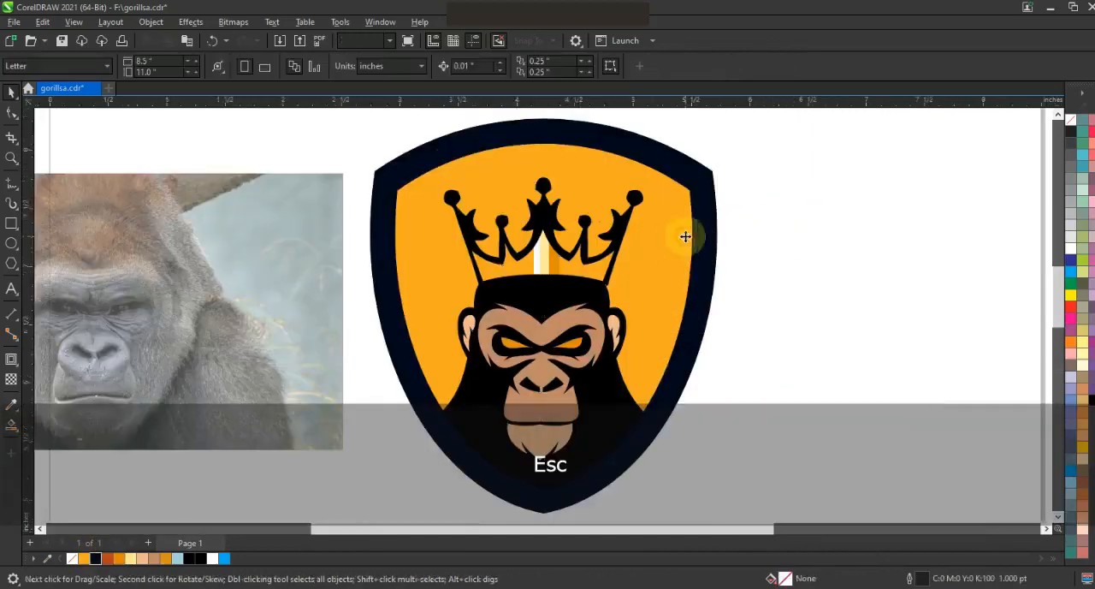
left_click(688, 240)
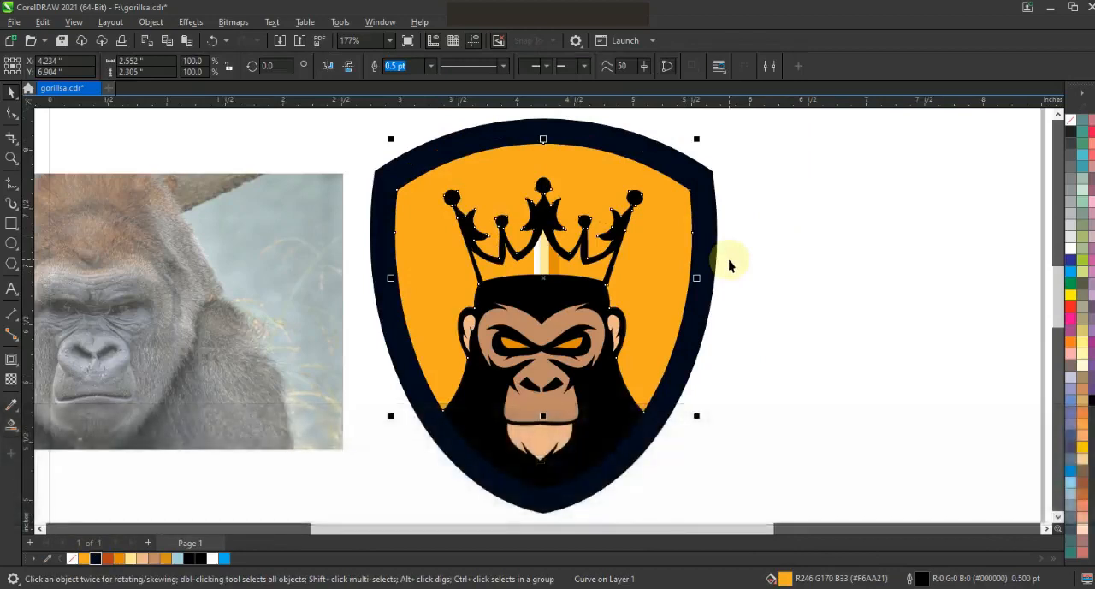
key("Escape")
left_click(564, 455)
key("Escape")
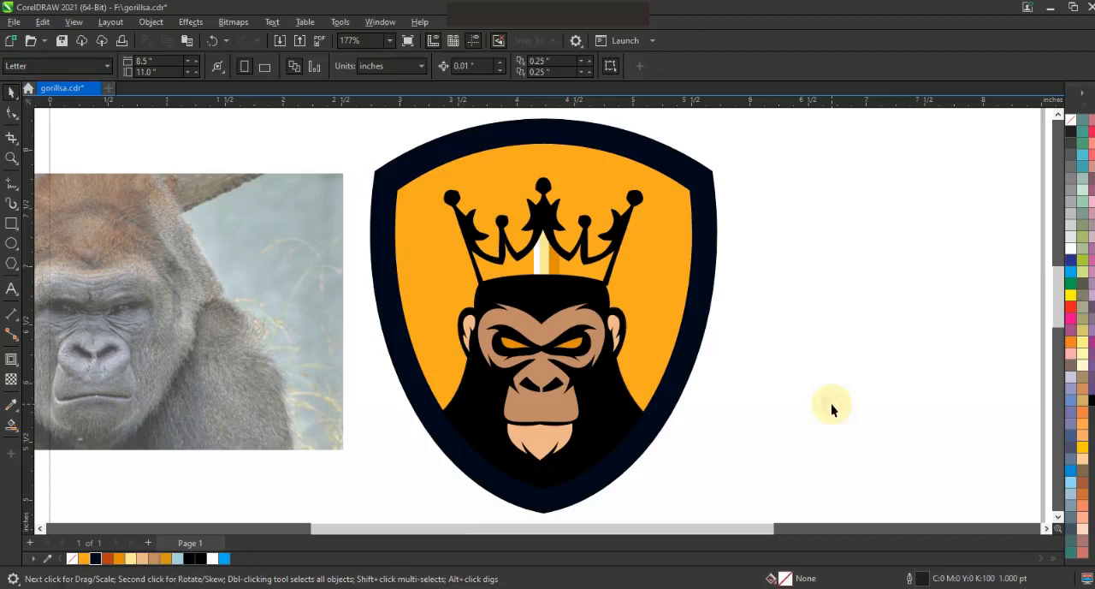
left_click(651, 329)
left_click(1068, 345)
key("g")
left_click_drag(534, 396, 536, 202)
left_click(12, 93)
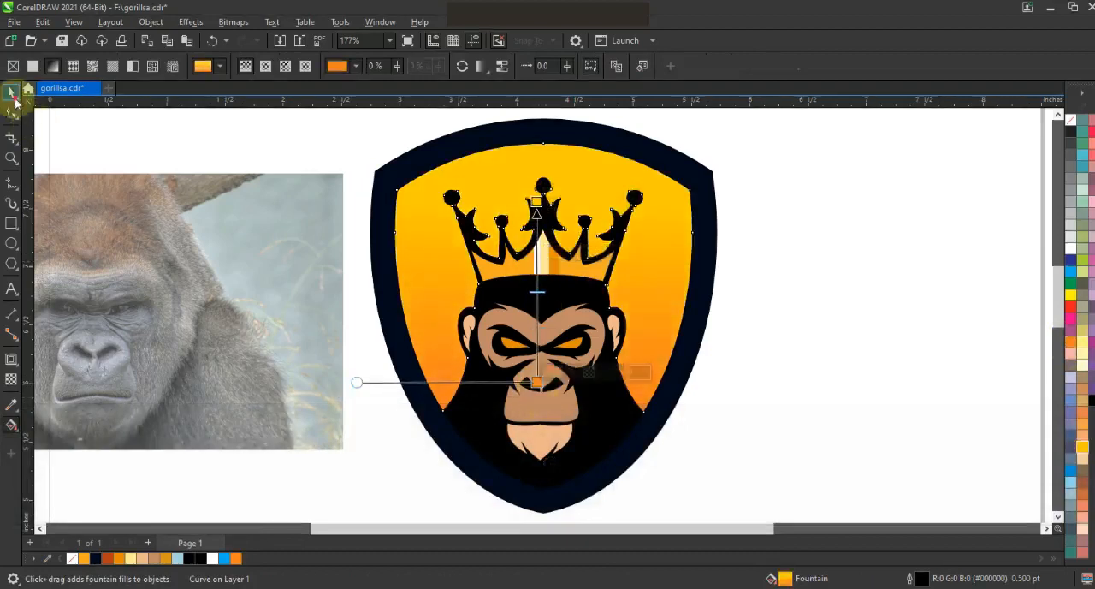
Copy the gorilla body and crown to the empty area beside the shield and weld the copy into one silhouette.
left_click(622, 227, "shift")
key("F3")
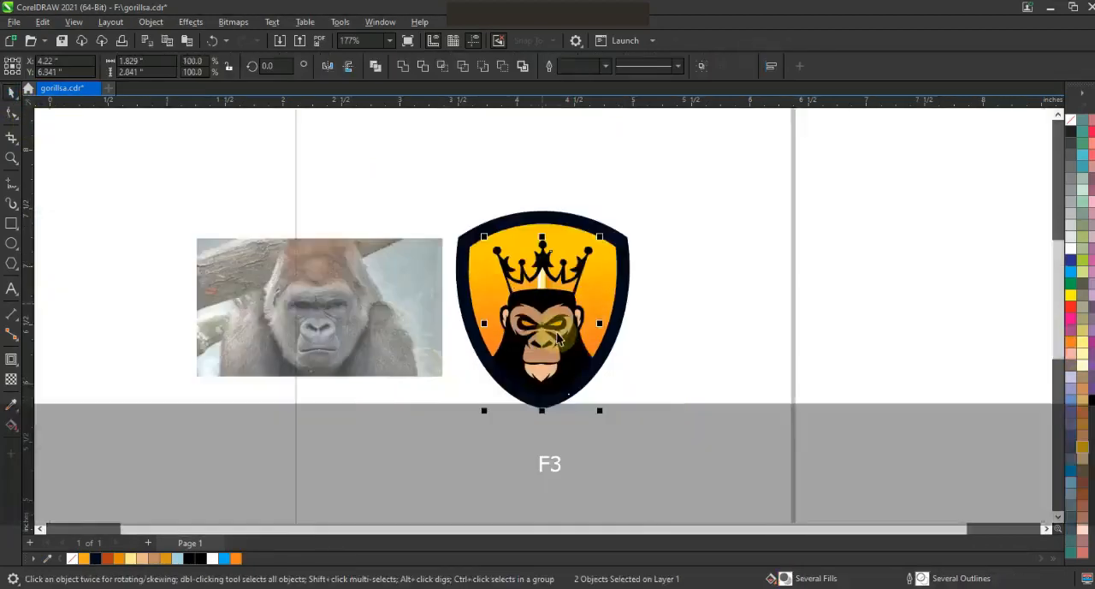
left_click_drag(541, 325, 734, 326)
left_click(403, 66)
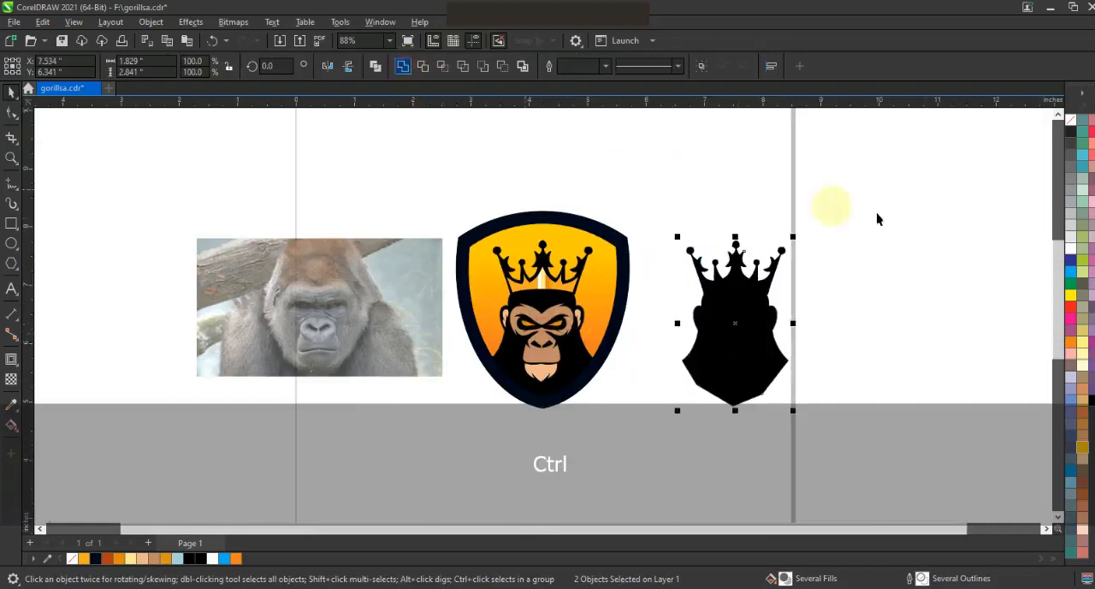
Remove the silhouette's fill and give it a thin black outline.
left_click(1070, 121)
right_click(1068, 139)
left_click(1026, 142)
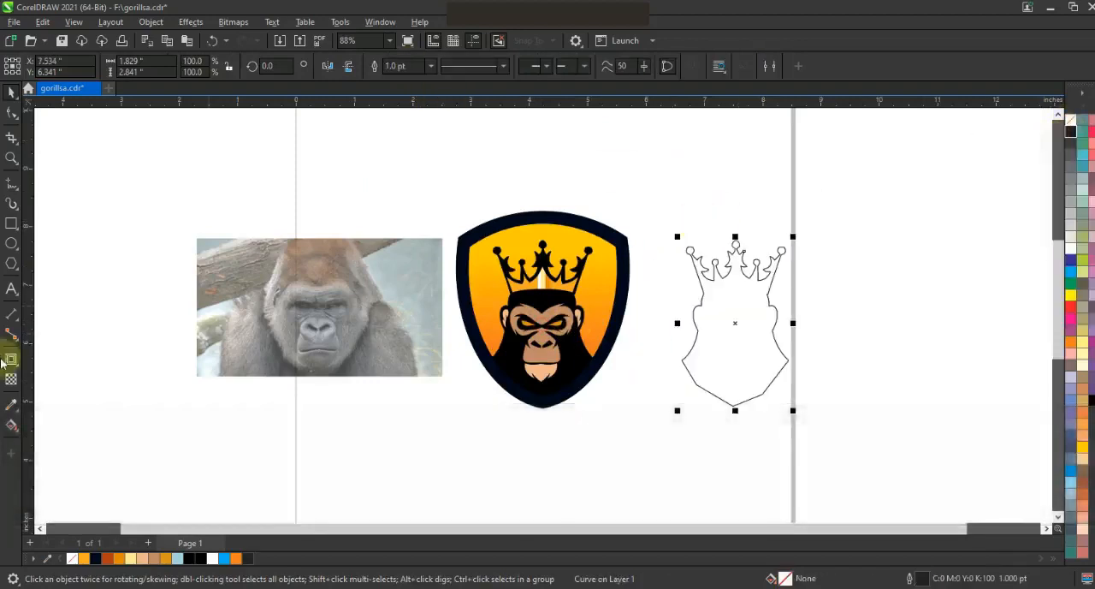
Add an outward contour of about 0.065 in around the silhouette, break it apart and delete the inner original.
left_click(10, 360)
left_click_drag(787, 253, 792, 246)
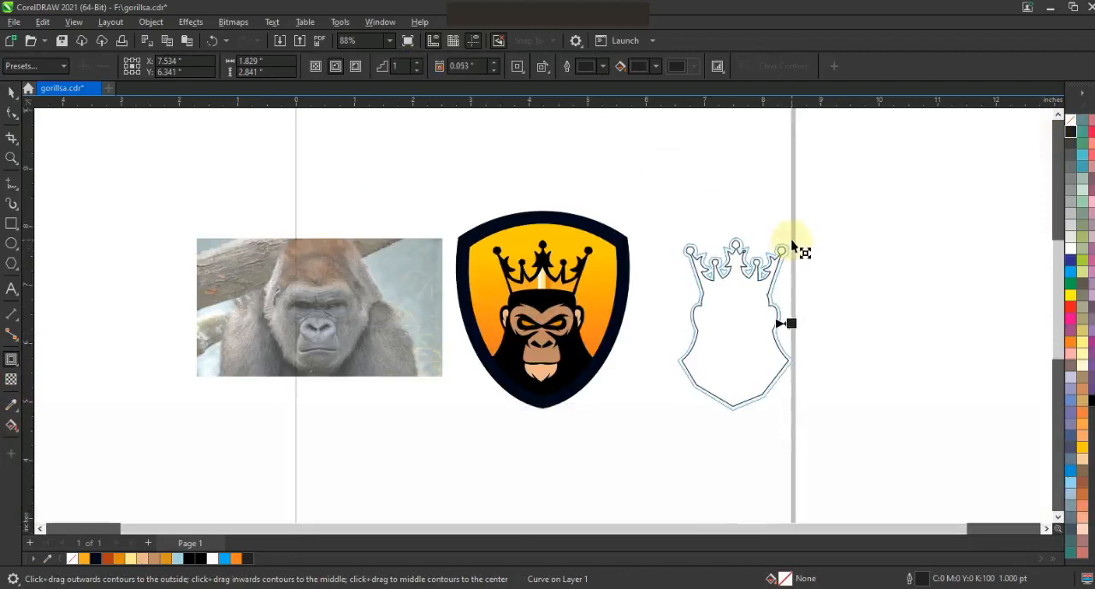
left_click(11, 93)
left_click(110, 21)
left_click(676, 495)
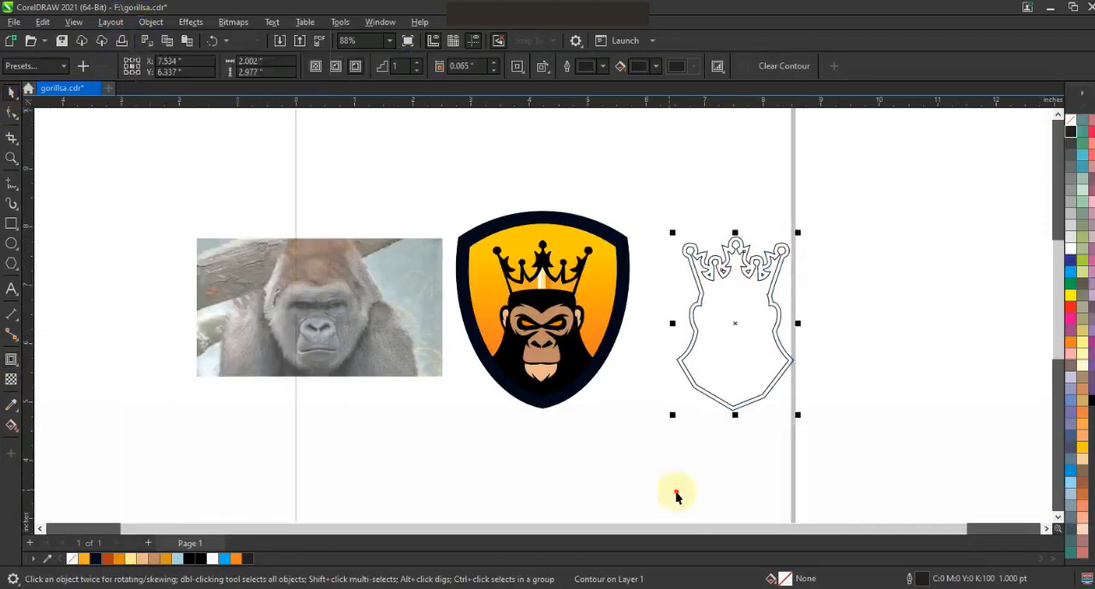
left_click(777, 354)
key("Delete")
Align the contour outline horizontally by centre with the gorilla on the shield.
left_click(787, 362)
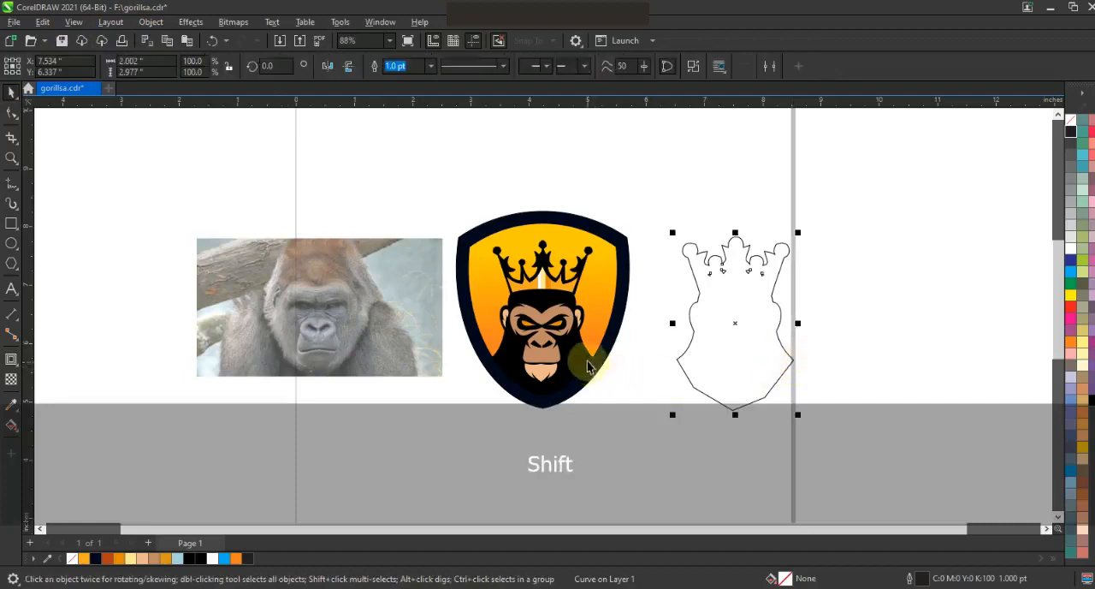
left_click(588, 366, "shift")
key("c")
Smart Fill the band between the contour and the gorilla, recolour it rust orange, and delete the helper contour.
left_click_drag(662, 433, 419, 195)
key("Escape")
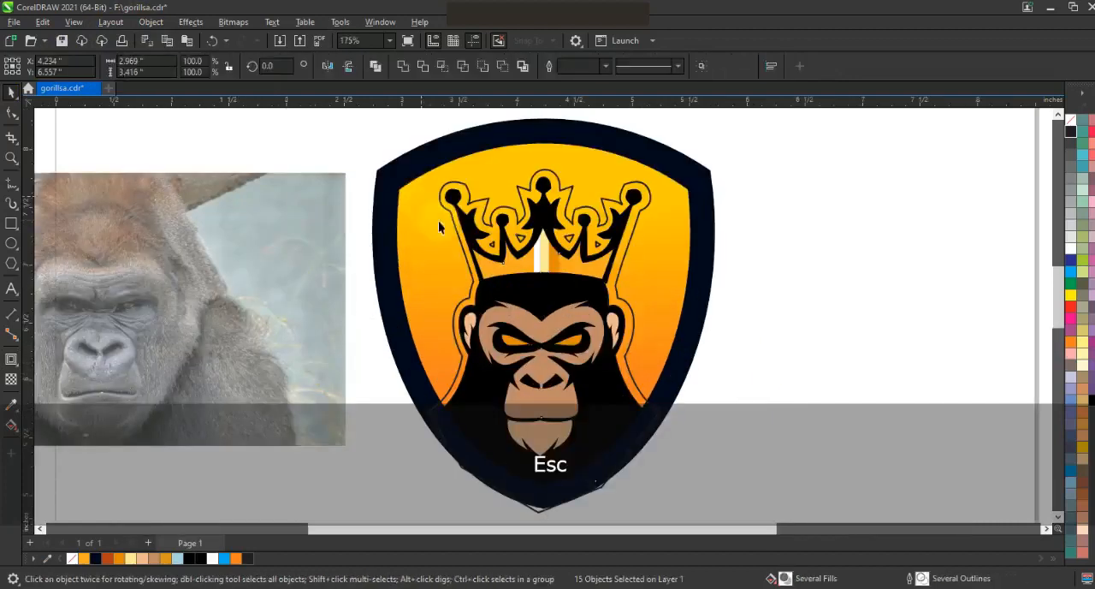
double_click(11, 424)
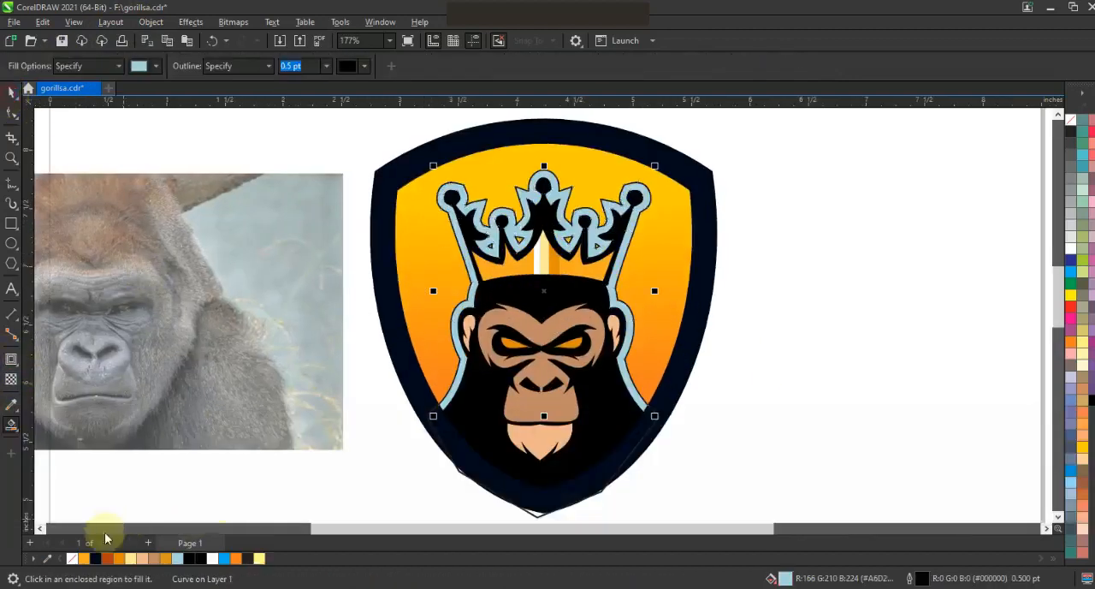
left_click(107, 558)
left_click(770, 445)
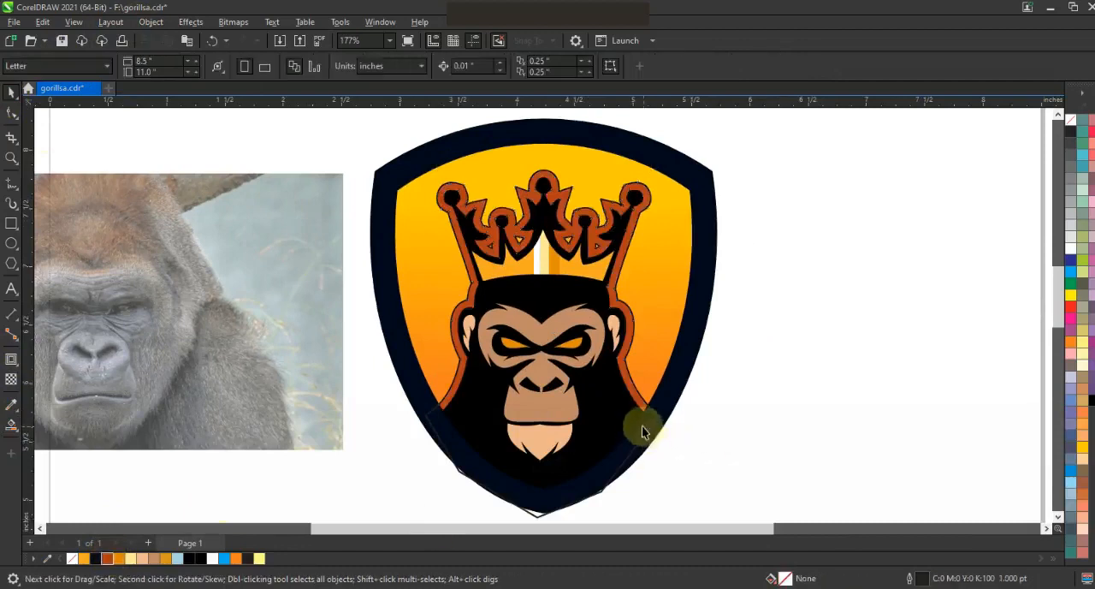
left_click(650, 434)
key("Delete")
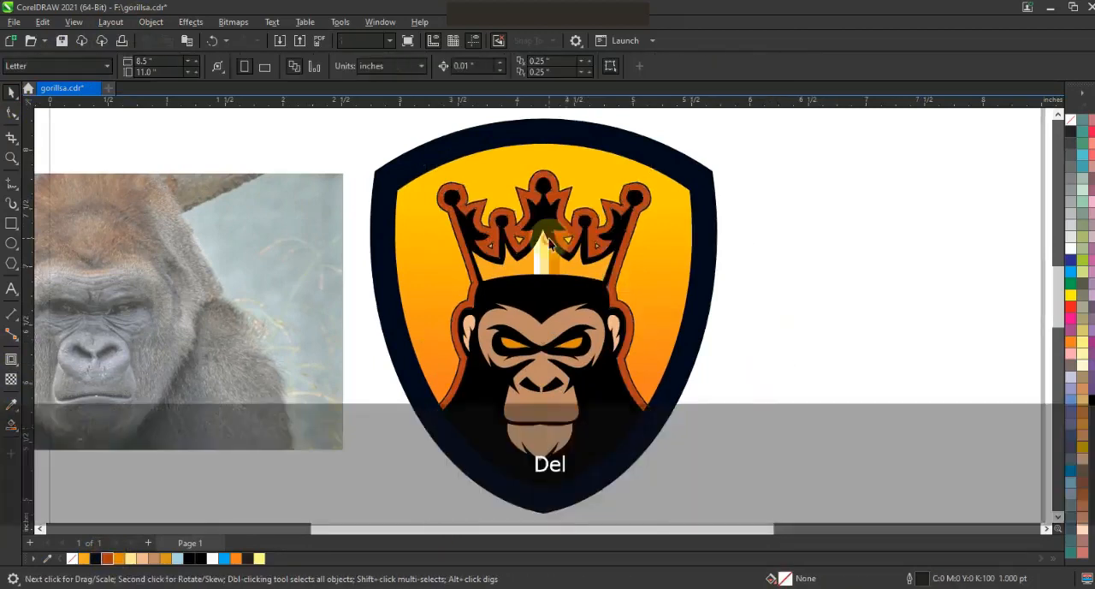
Remove the outlines from all objects of the logo and move the gorilla photo farther away from the shield.
left_click(550, 242)
key("F3")
key("Escape")
left_click_drag(725, 397, 480, 147)
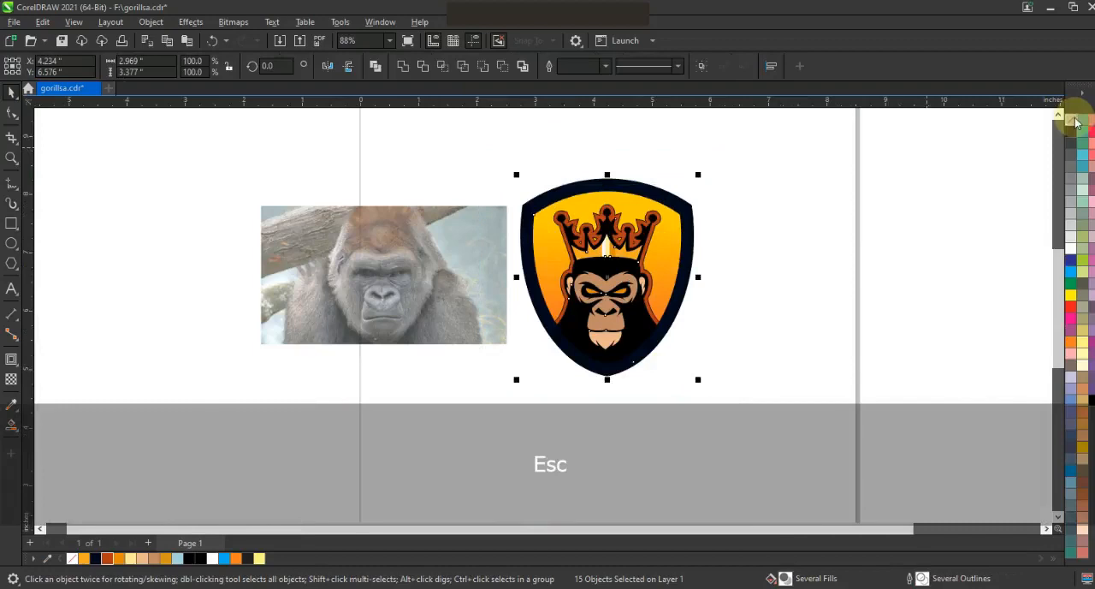
right_click(1073, 119)
left_click(1053, 129)
left_click(793, 181)
left_click_drag(444, 317, 256, 314)
left_click(447, 335)
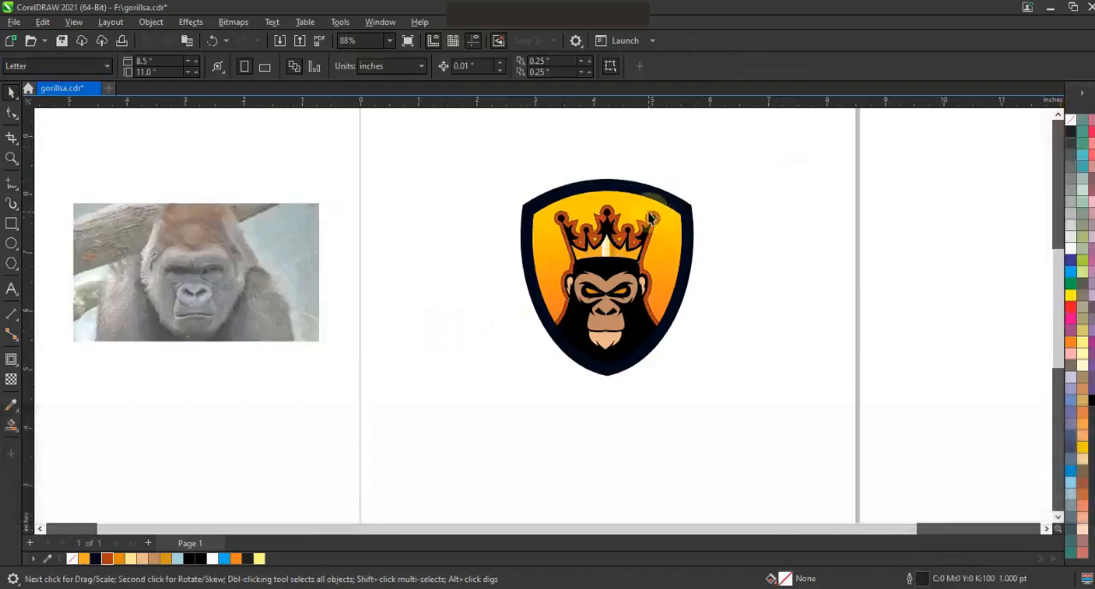
Apply a vertical fountain fill to the band around the gorilla and crown, from rust through orange to yellow.
left_click(648, 212)
key("g")
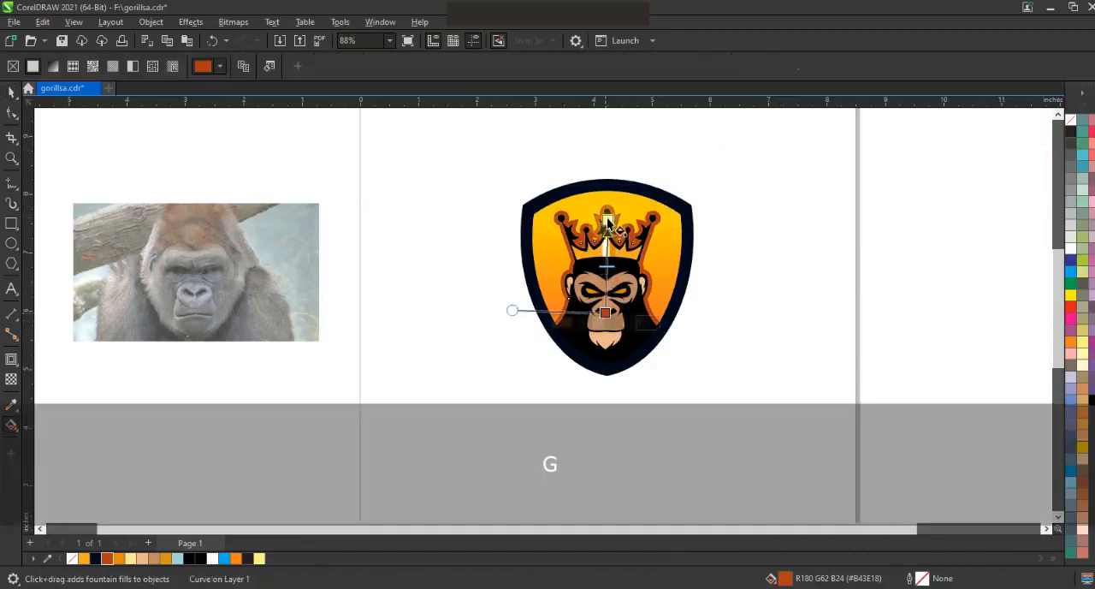
left_click_drag(608, 221, 607, 217)
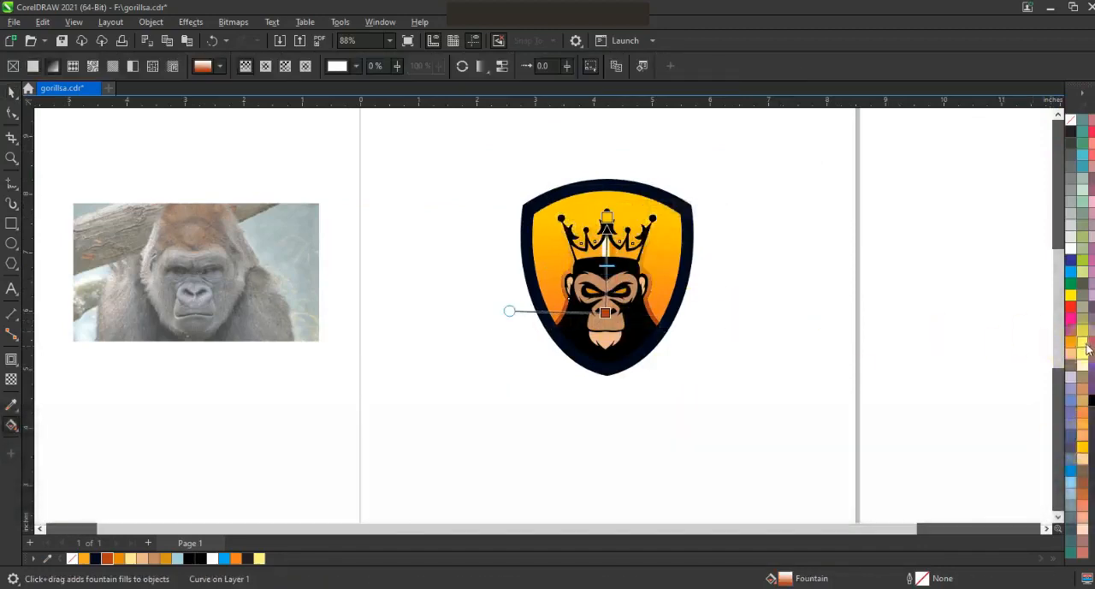
left_click_drag(1080, 348, 608, 282)
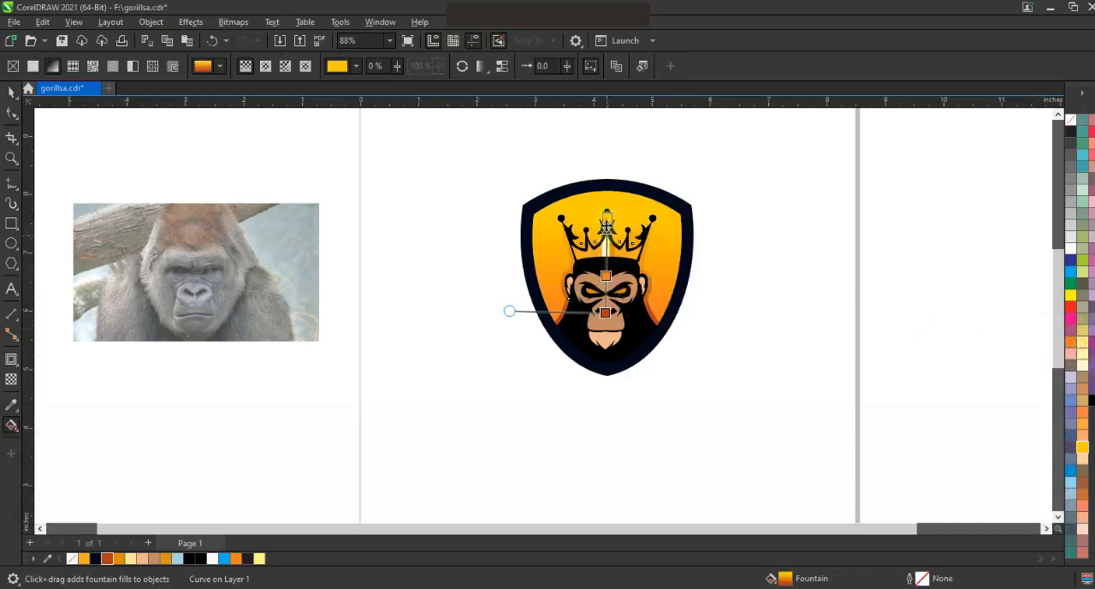
Extend the band gradient's yellow end to just above the shield and raise its rust end to the gorilla's eyes.
left_click_drag(607, 195, 604, 181)
left_click(605, 272)
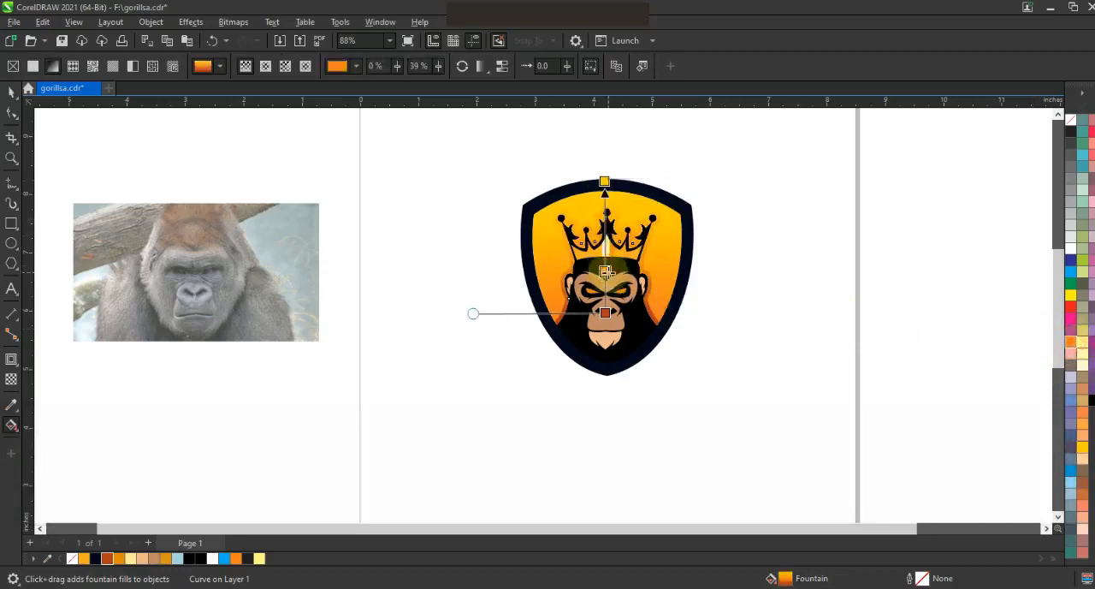
left_click_drag(605, 315, 606, 298)
left_click_drag(628, 216, 634, 330)
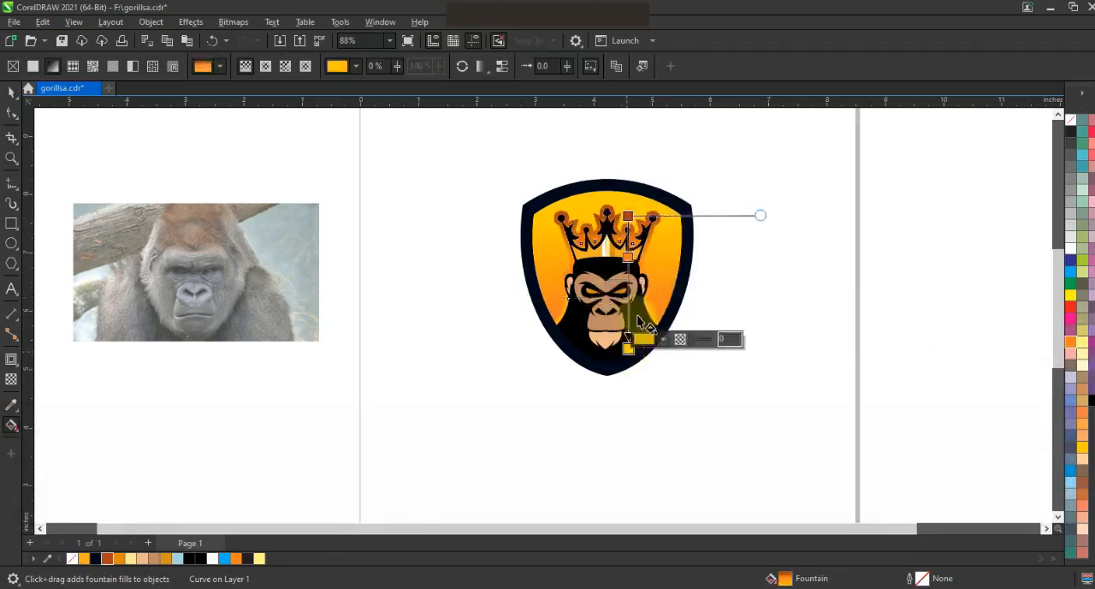
key("ctrl+z")
left_click_drag(605, 179, 604, 176)
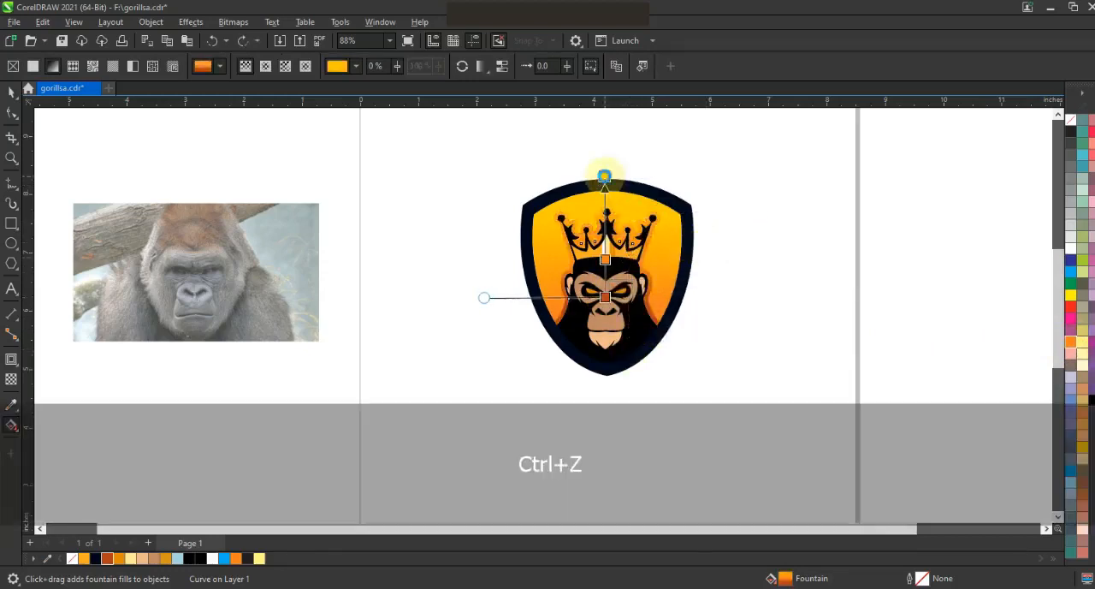
left_click(11, 91)
left_click(394, 271)
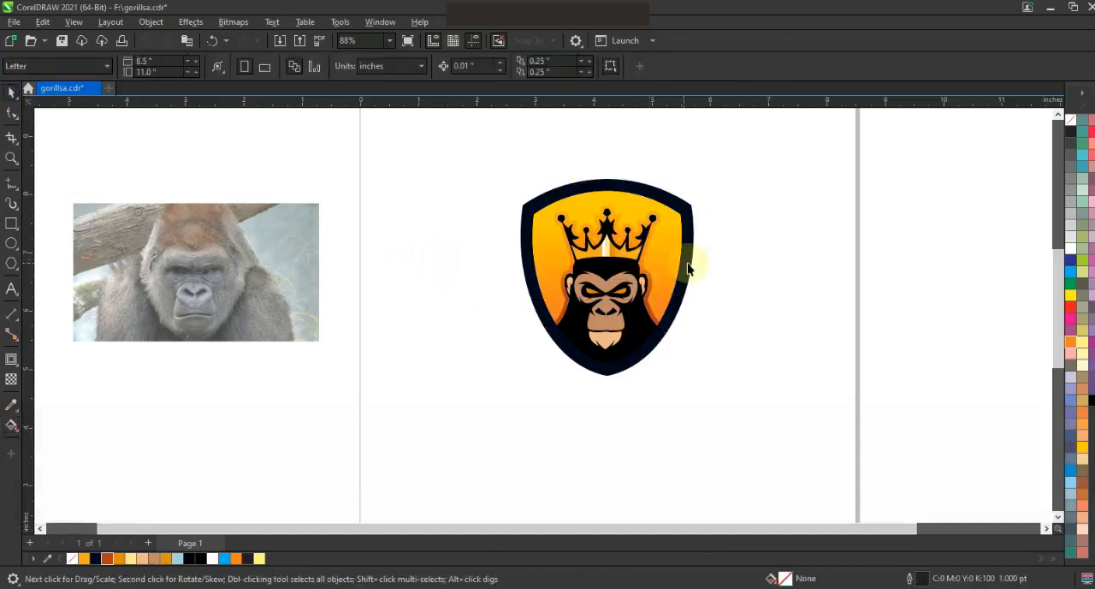
left_click(690, 267)
left_click(736, 283)
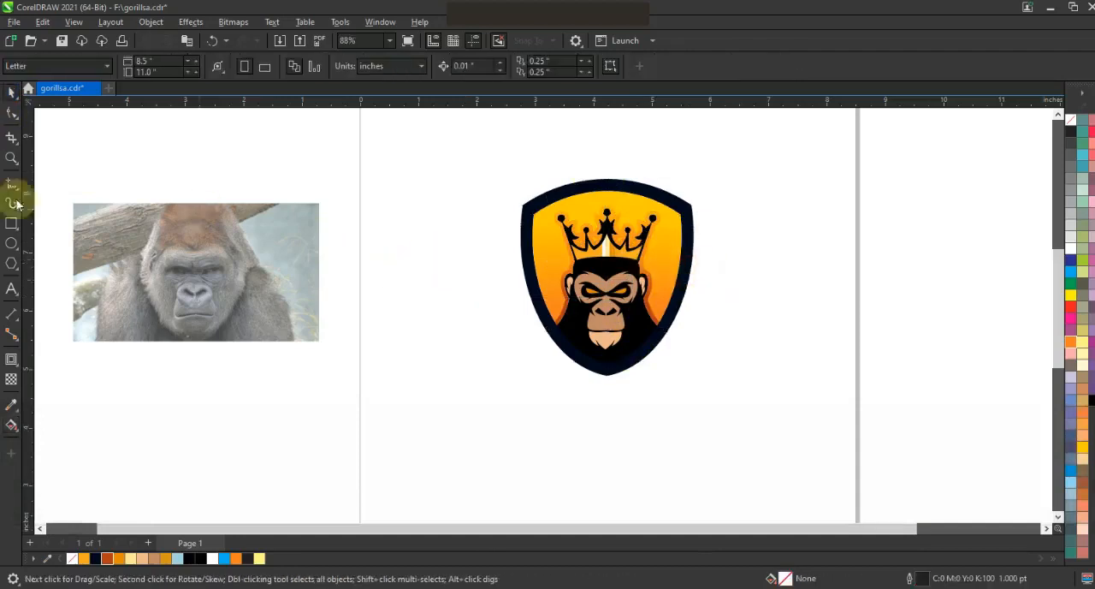
Draw a square about 5.46 in wide around the shield, fill it with rust orange and send it to the back.
left_click(12, 222)
left_click_drag(440, 127, 656, 445)
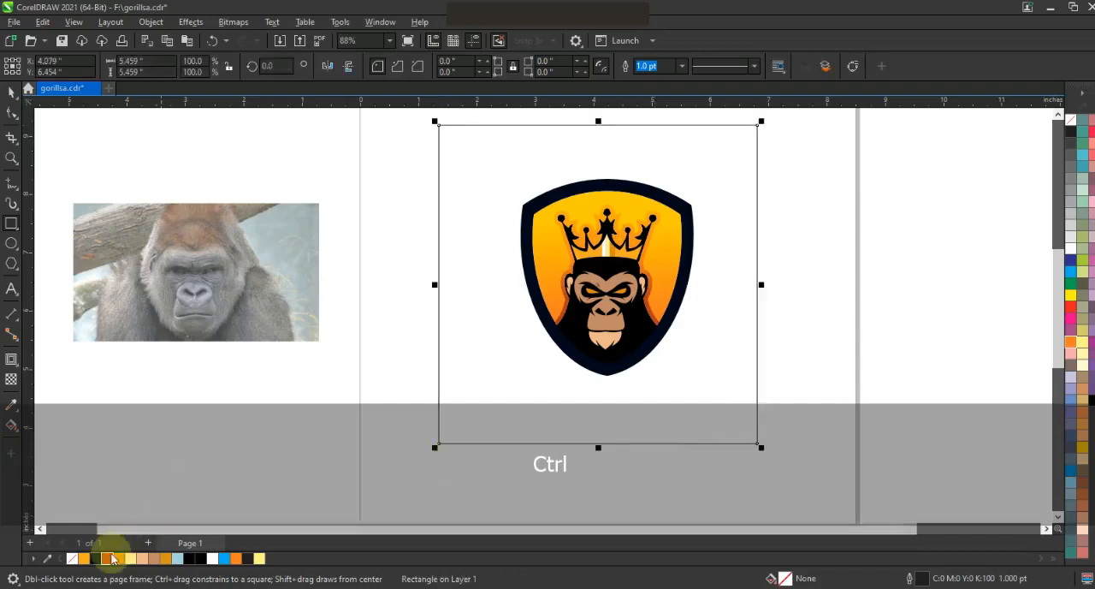
left_click(107, 558)
key("shift+Next")
Shift the background square so that the shield sits roughly centred on it.
left_click(12, 91)
left_click_drag(707, 362, 715, 353)
key("shift+F2")
key("Escape")
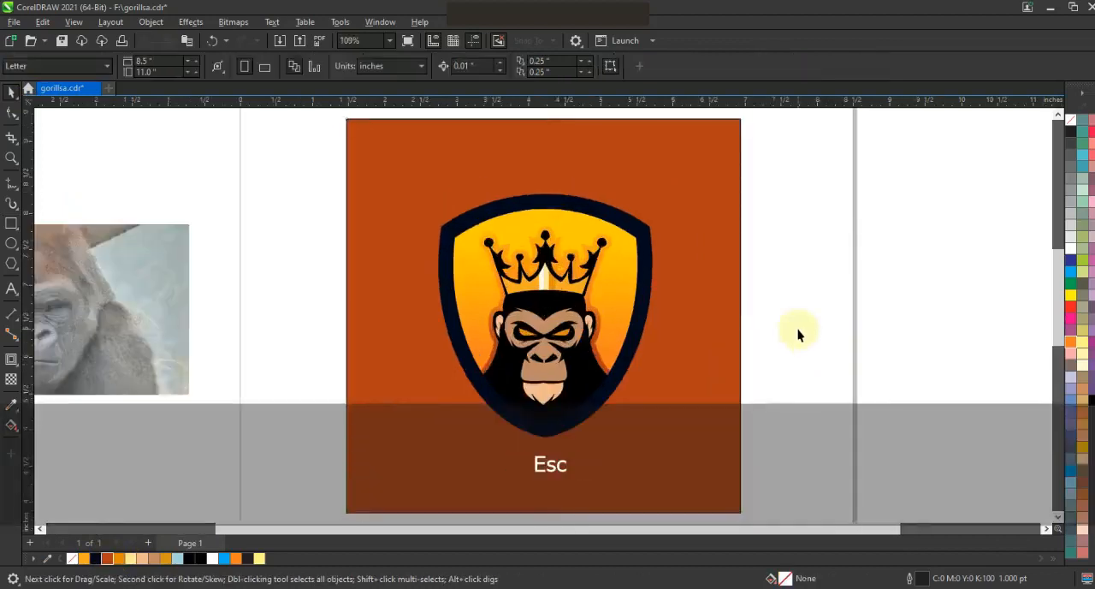